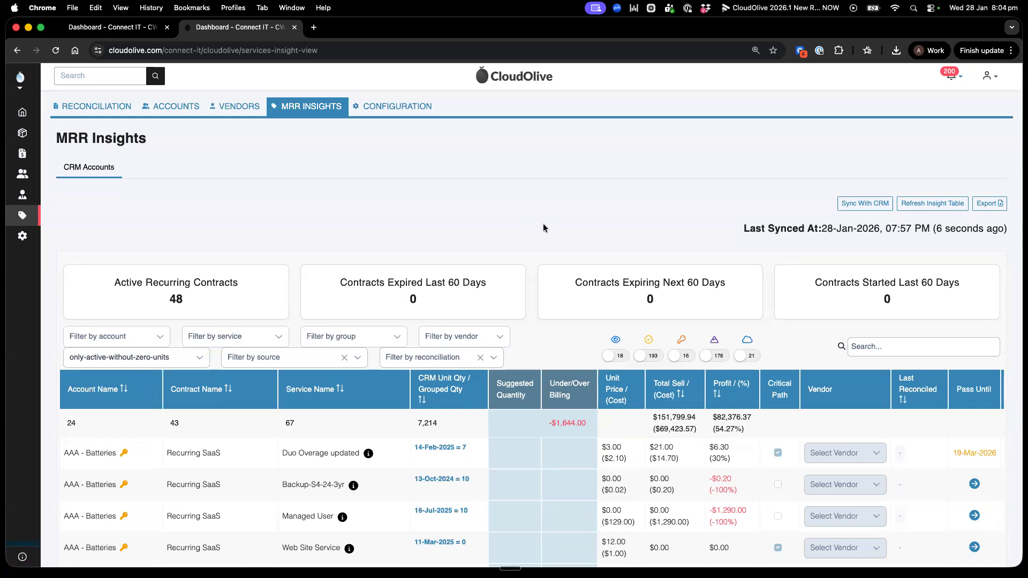
Step: Look through the active recurring contract lines and their summary totals on the MRR Insights page
scroll(542, 226, "down", 1)
scroll(543, 227, "down", 1)
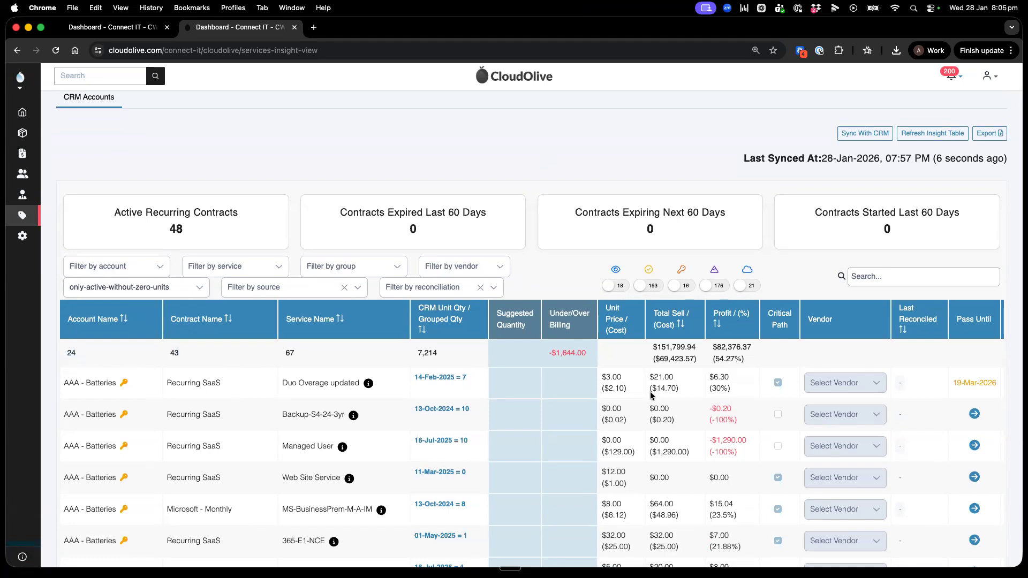
scroll(654, 395, "down", 1)
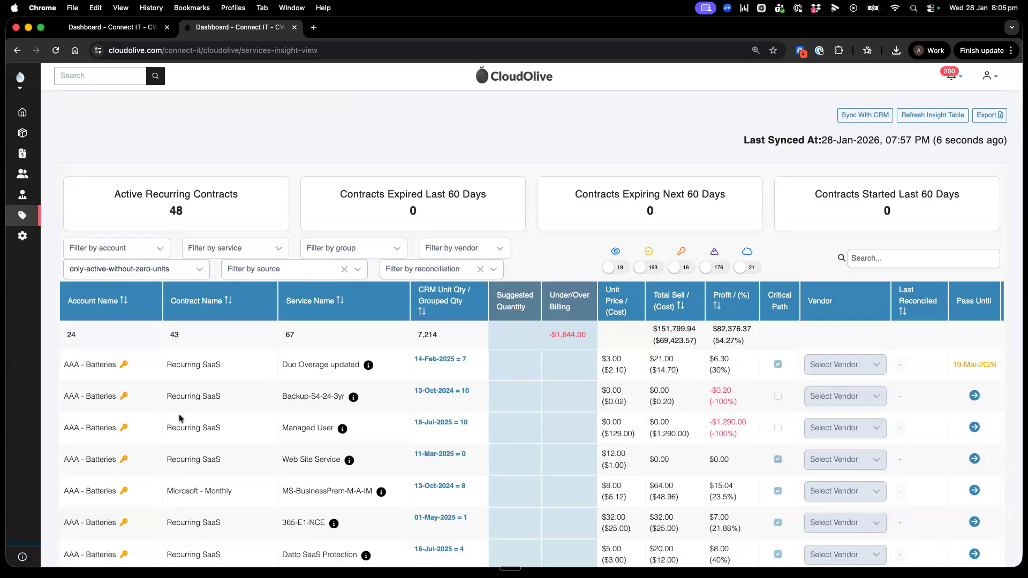
scroll(176, 418, "down", 10)
scroll(131, 521, "down", 10)
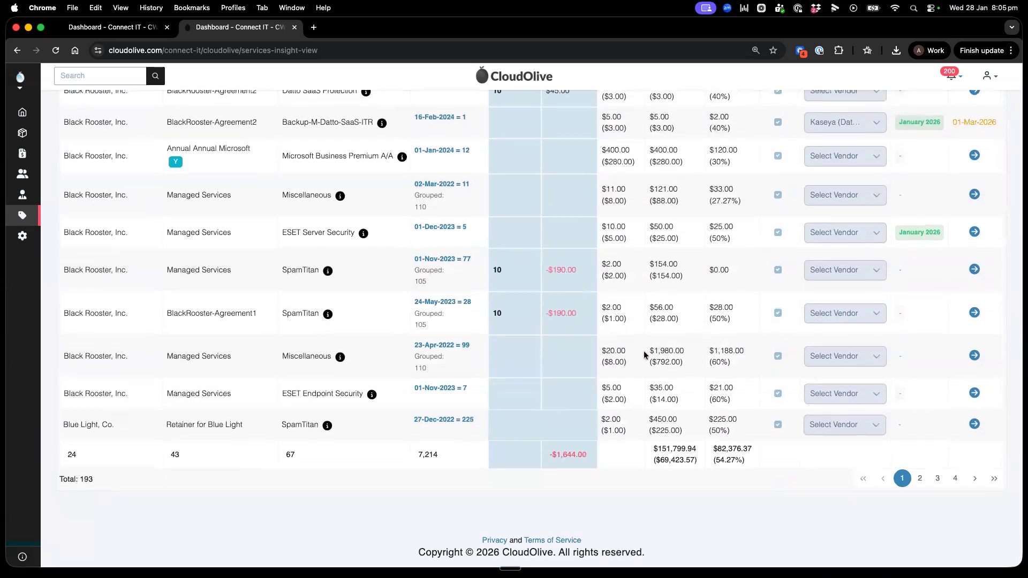
scroll(645, 355, "up", 10)
scroll(645, 355, "up", 15)
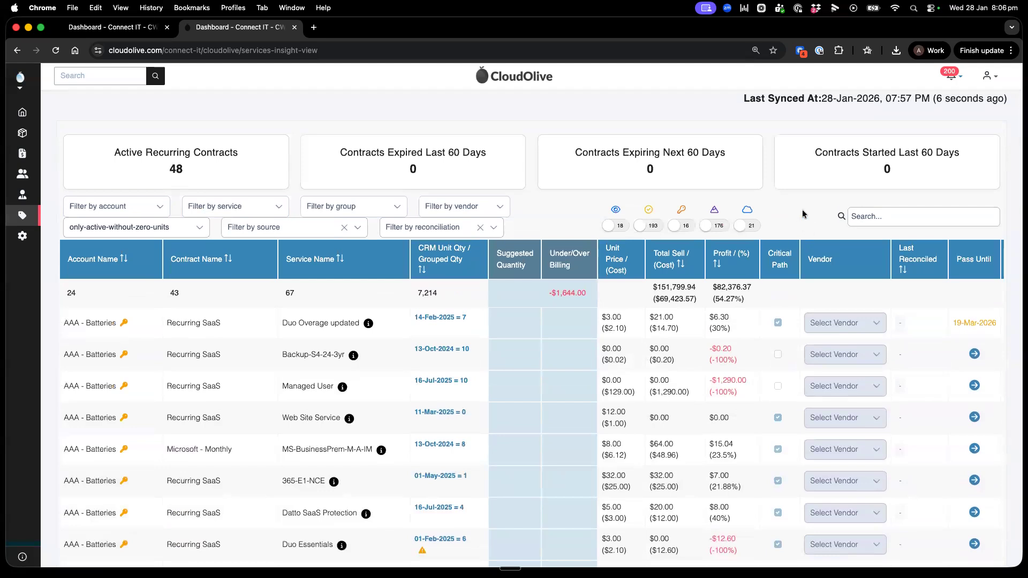
Step: Try the Critical Path filter that hides all $0 revenue lines, and turn it off again
left_click(714, 211)
left_click_drag(601, 317, 623, 350)
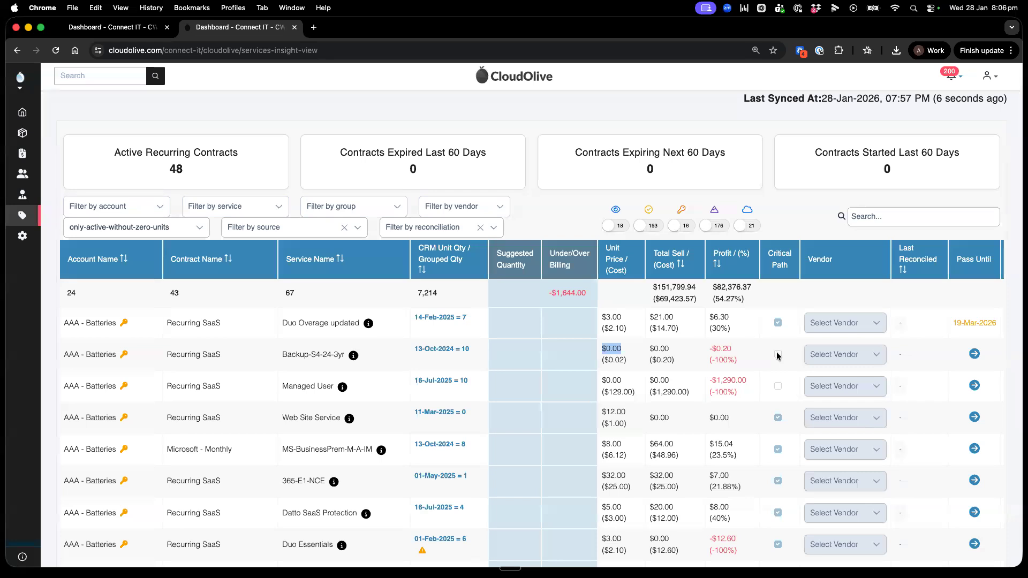
left_click(720, 227)
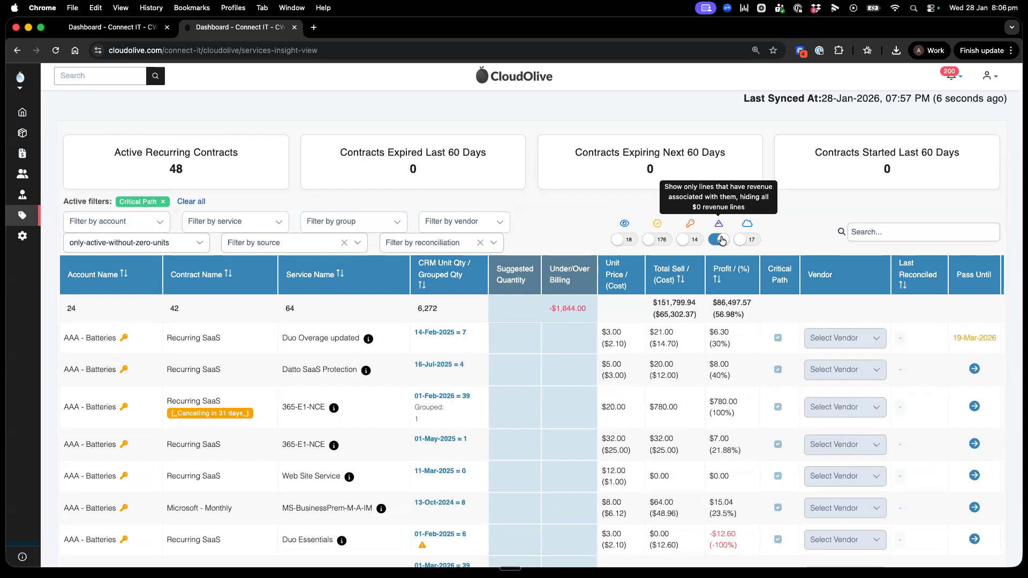
left_click(721, 240)
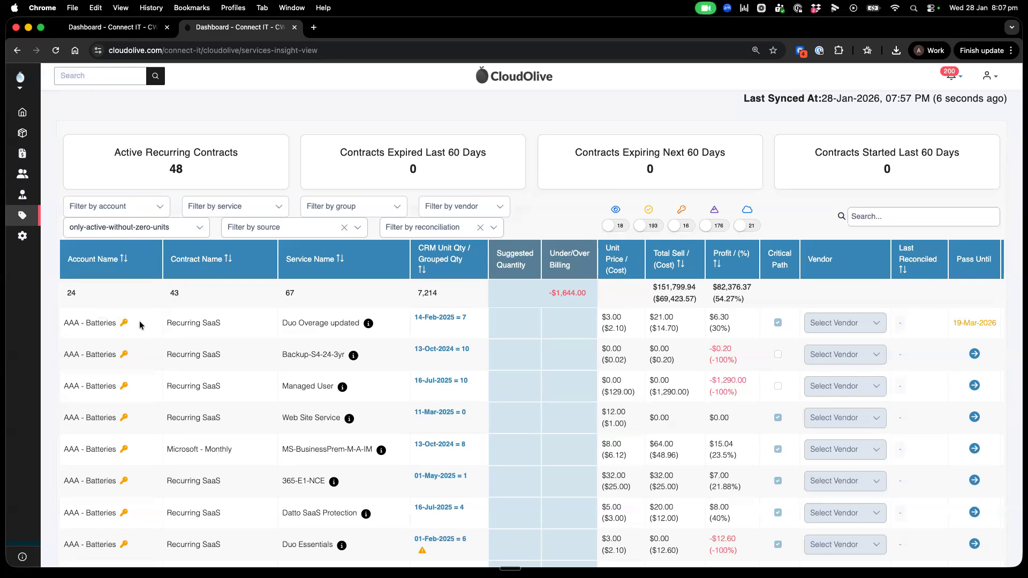
Step: Open the Accounts page in a separate browser tab and search the accounts for "aaa"
scroll(159, 178, "up", 5)
right_click(177, 120)
left_click(198, 123)
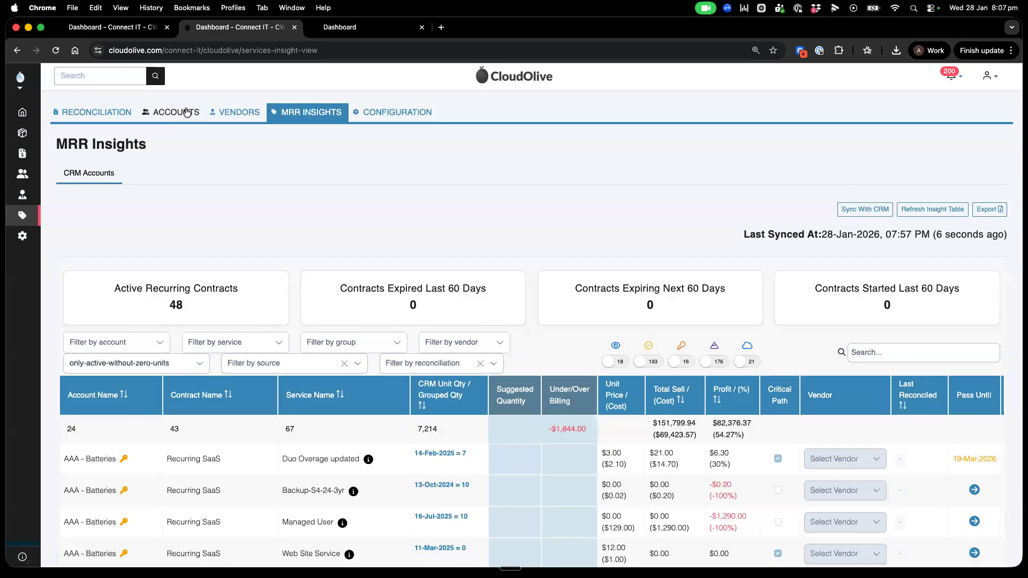
left_click(377, 29)
left_click(835, 233)
type("aaa")
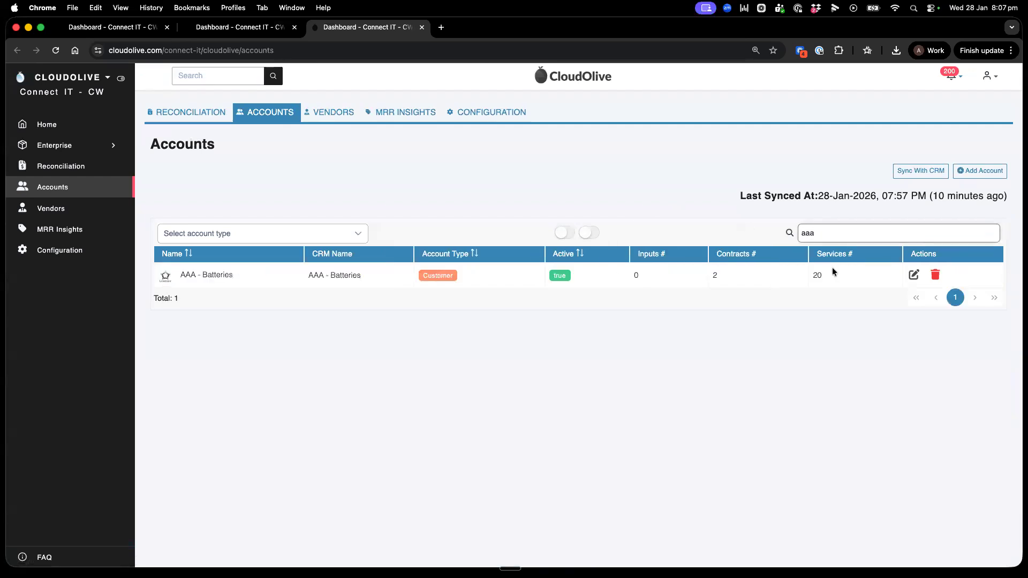
Step: View the Key Account setting in the AAA - Batteries account details, cancel without changes and close the extra browser tab
left_click(914, 276)
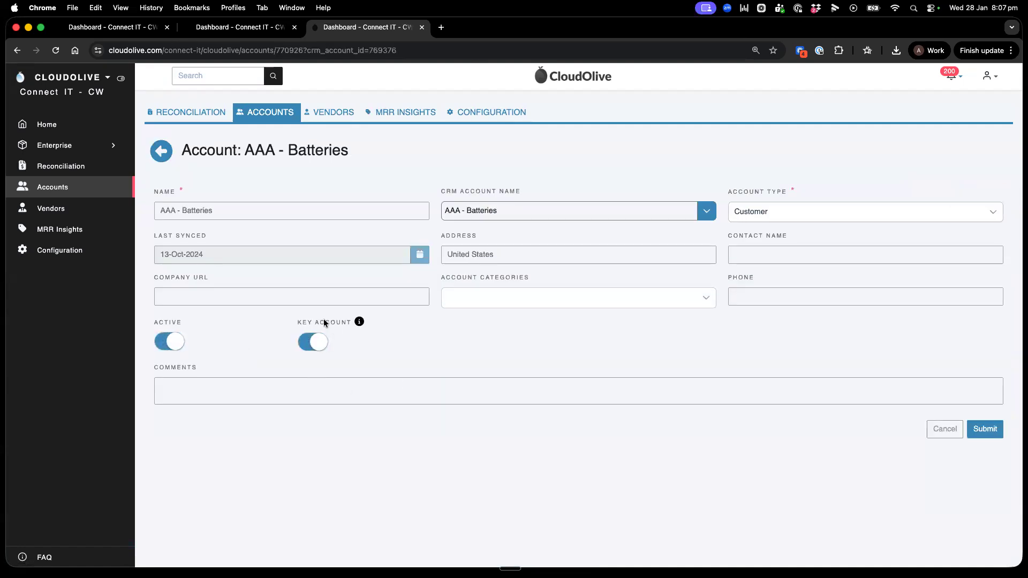
left_click(946, 431)
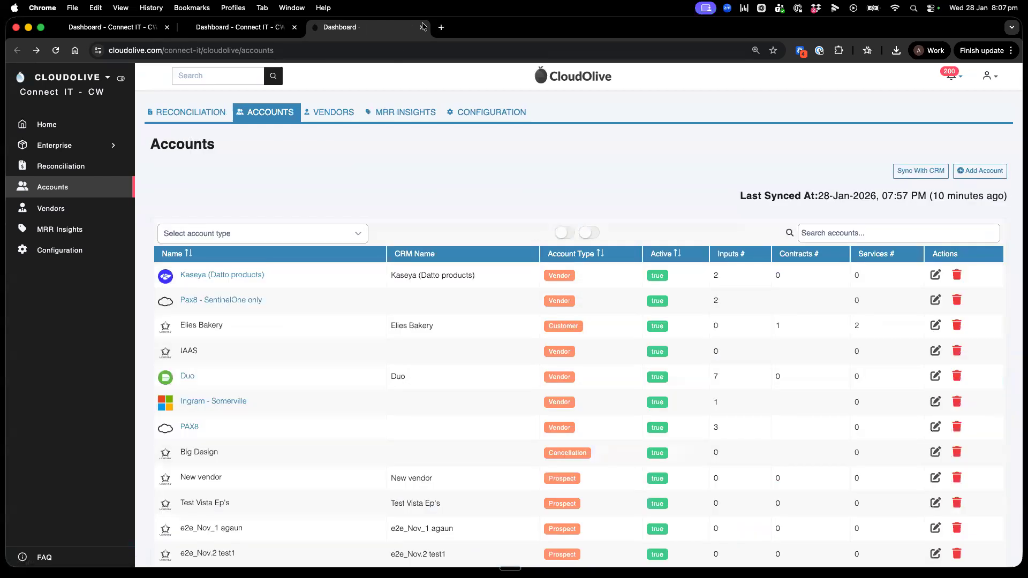
key("super+w")
Step: Filter the MRR Insights table to Key Accounts combined with Critical Path lines that have revenue
mouse_move(691, 356)
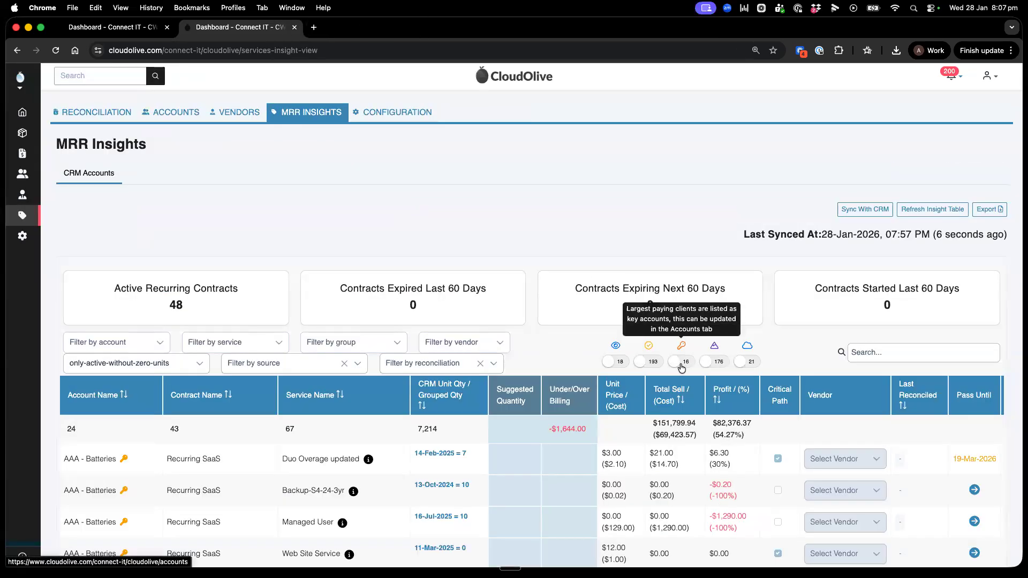
left_click(685, 366)
scroll(660, 254, "down", 5)
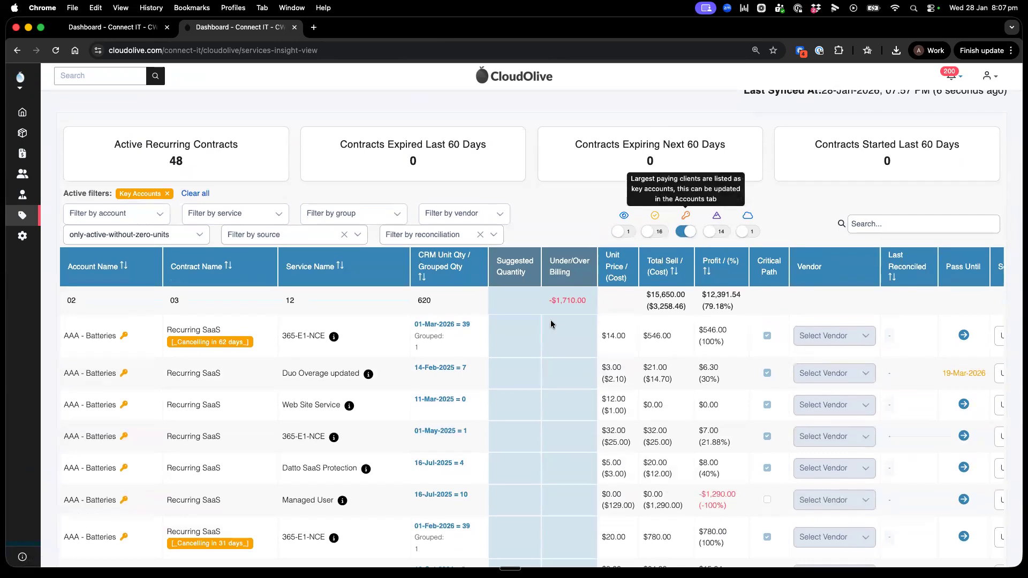
scroll(550, 320, "down", 10)
scroll(551, 320, "up", 15)
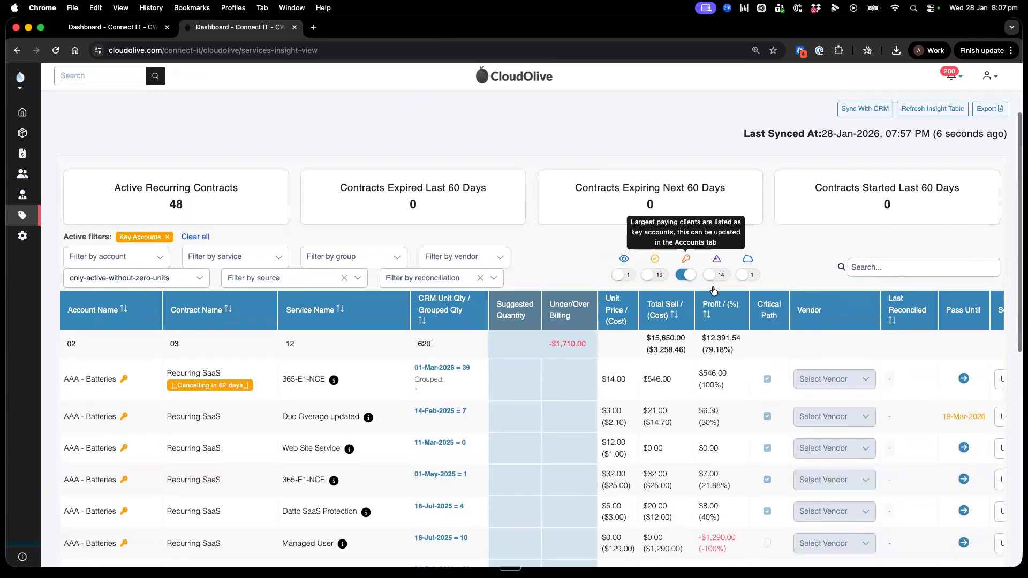
left_click(717, 275)
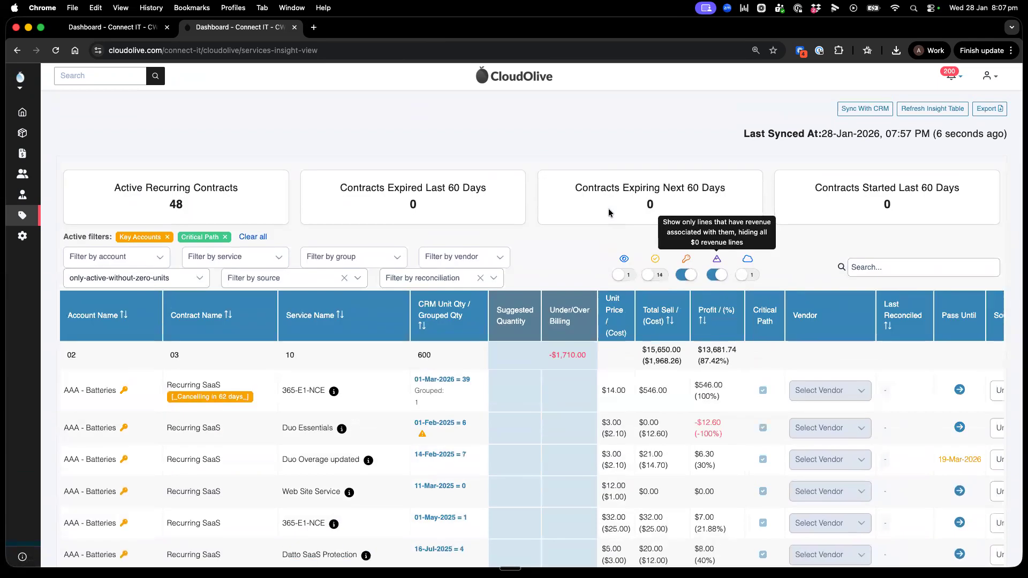
Step: Check the Last Reconciled month of the Datto SaaS Protection service for Article One in the filtered lines
scroll(609, 213, "down", 3)
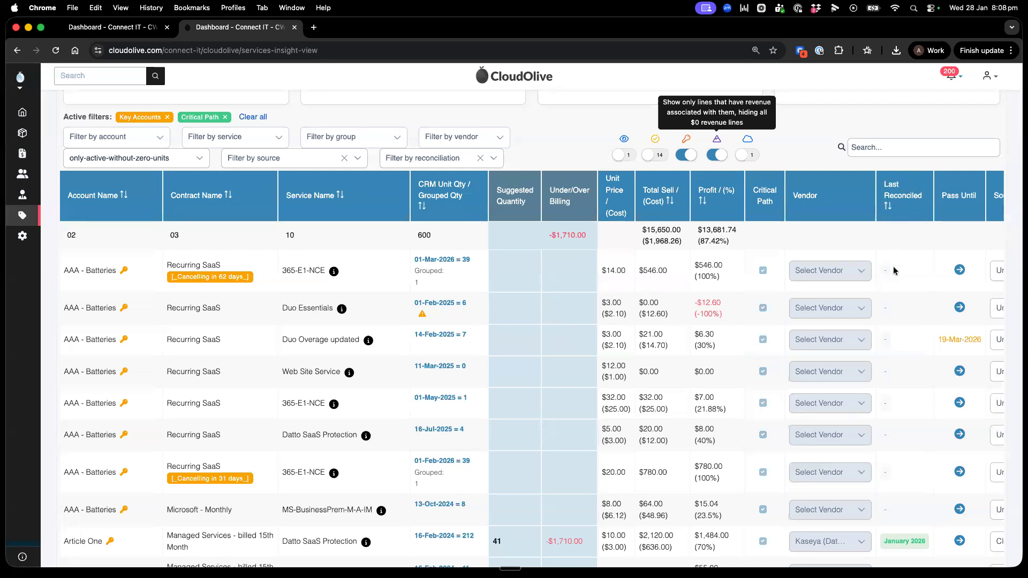
scroll(899, 344, "down", 3)
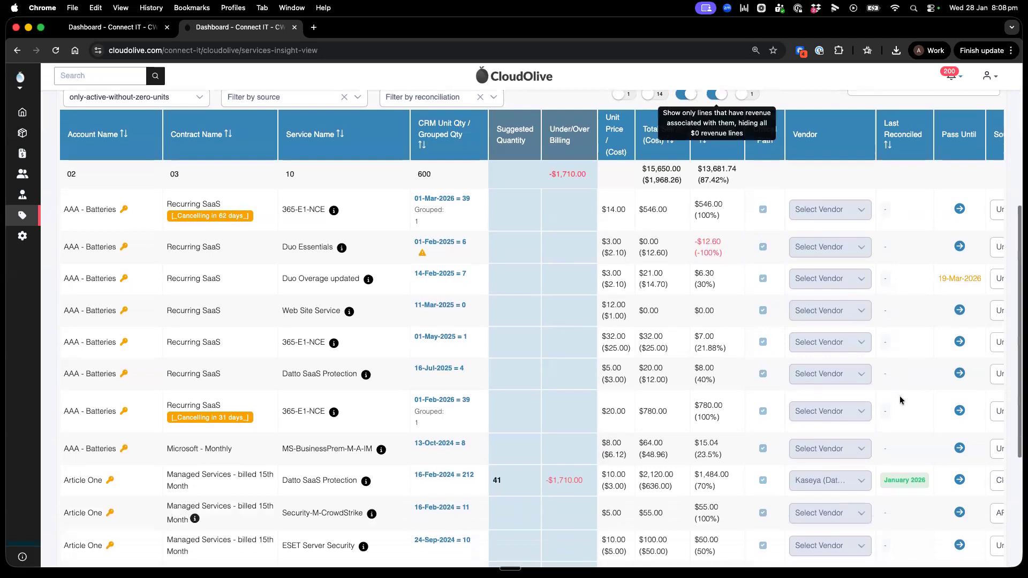
left_click_drag(882, 480, 925, 482)
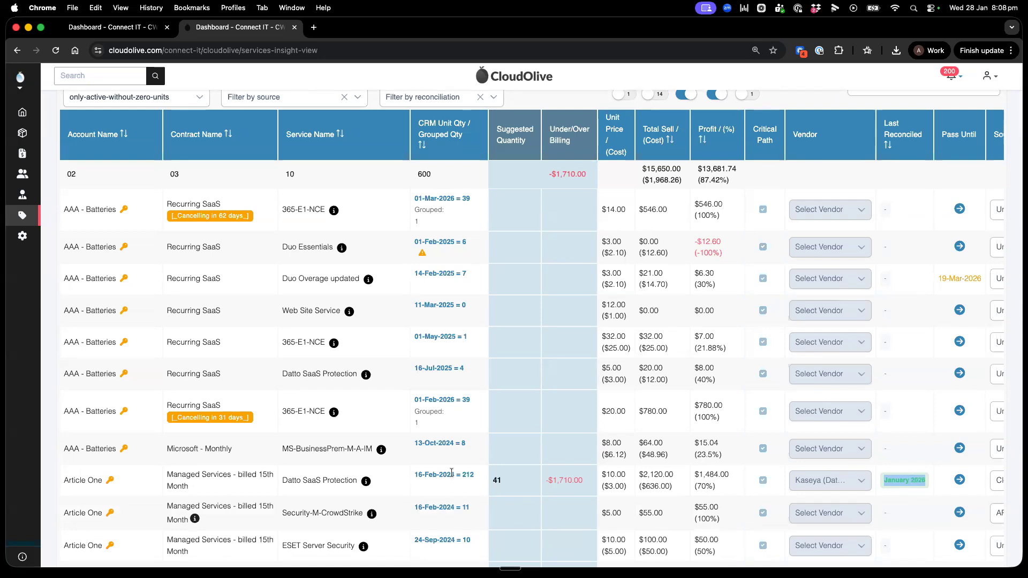
left_click_drag(282, 481, 355, 480)
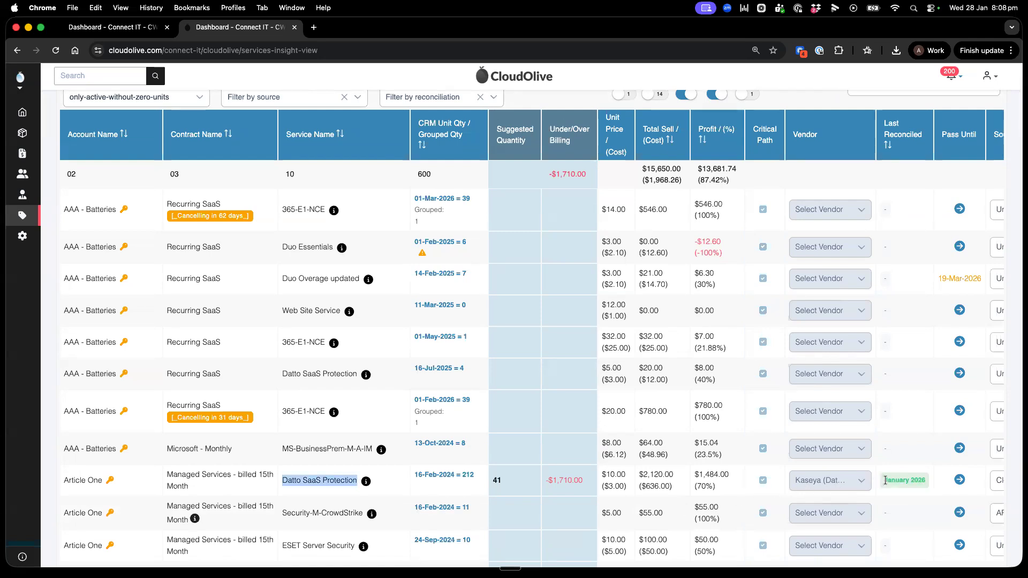
scroll(894, 358, "up", 3)
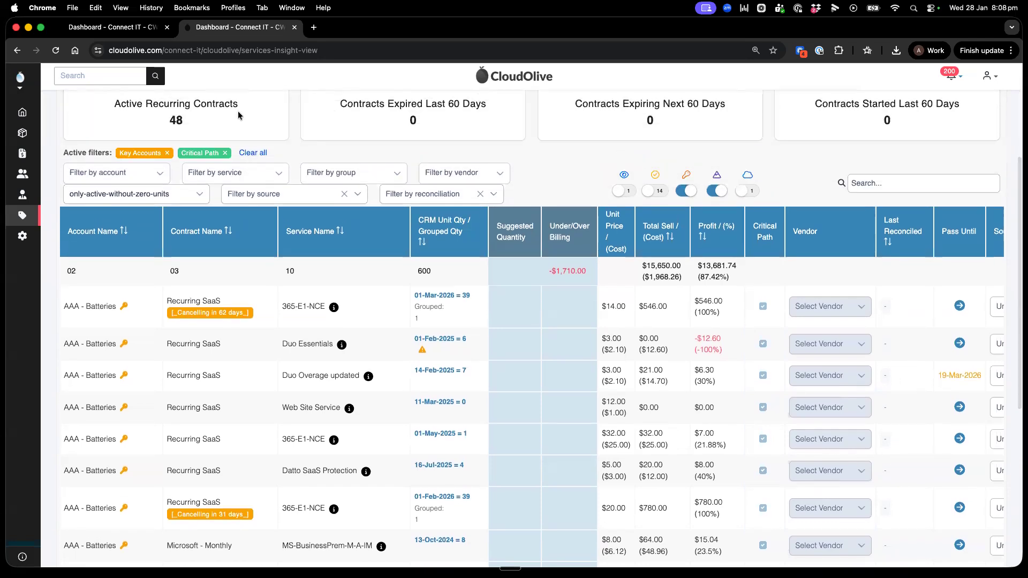
Step: Switch to the Reconciliation browser tab, collapse the side navigation and open the January 2026 Kaseya (Datto products) reconciliation
left_click(138, 30)
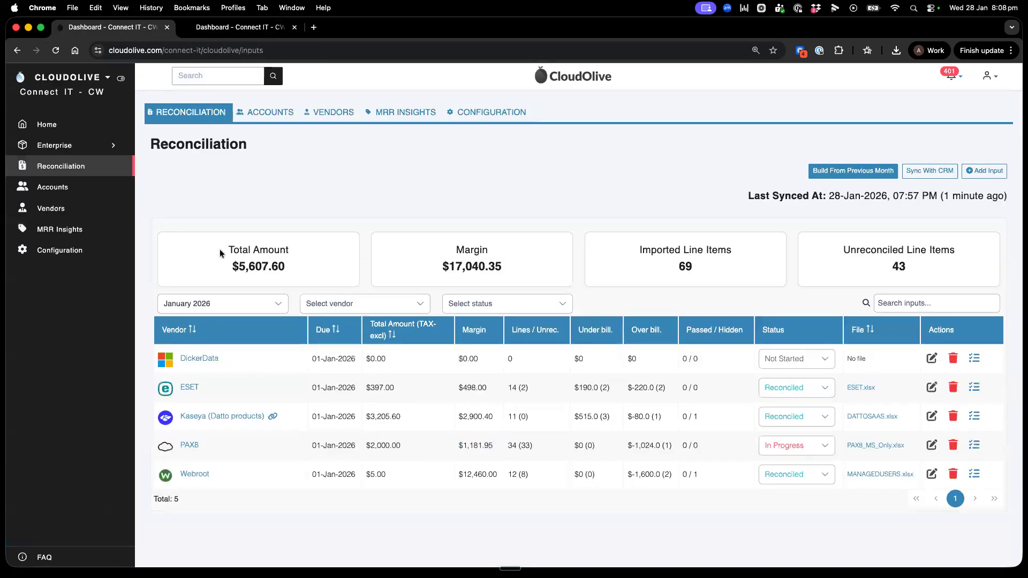
left_click(121, 78)
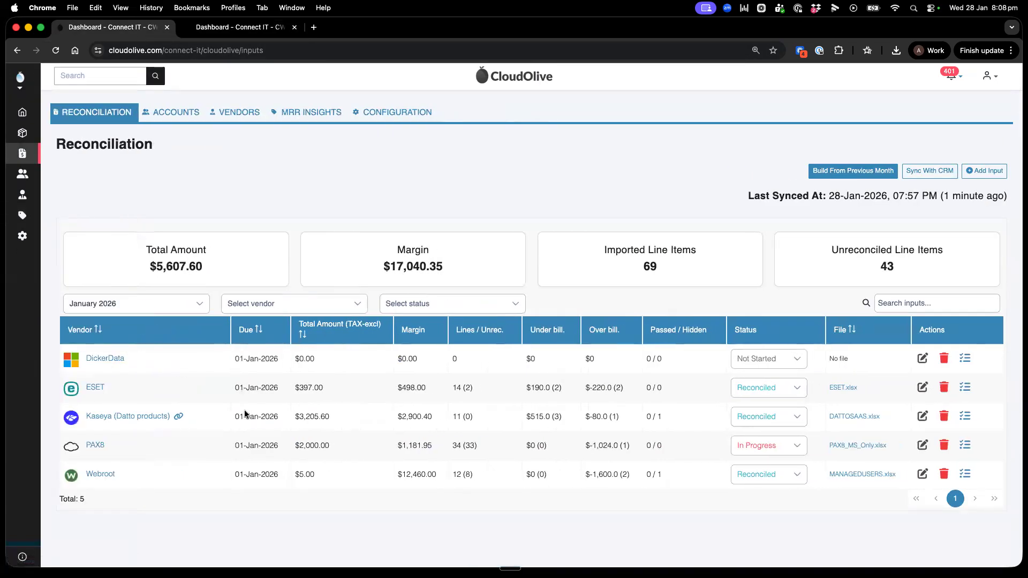
left_click(129, 417)
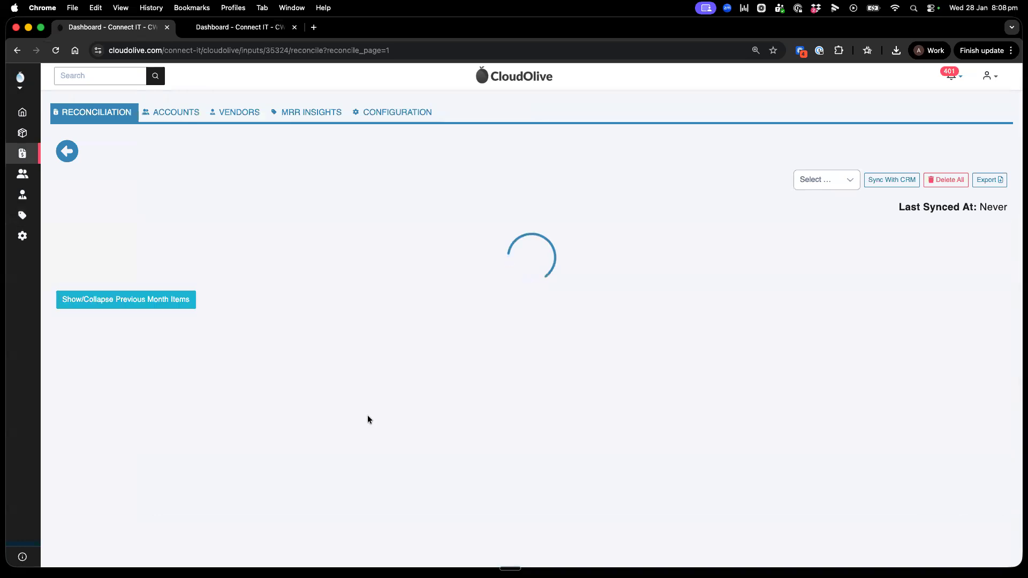
scroll(557, 277, "down", 3)
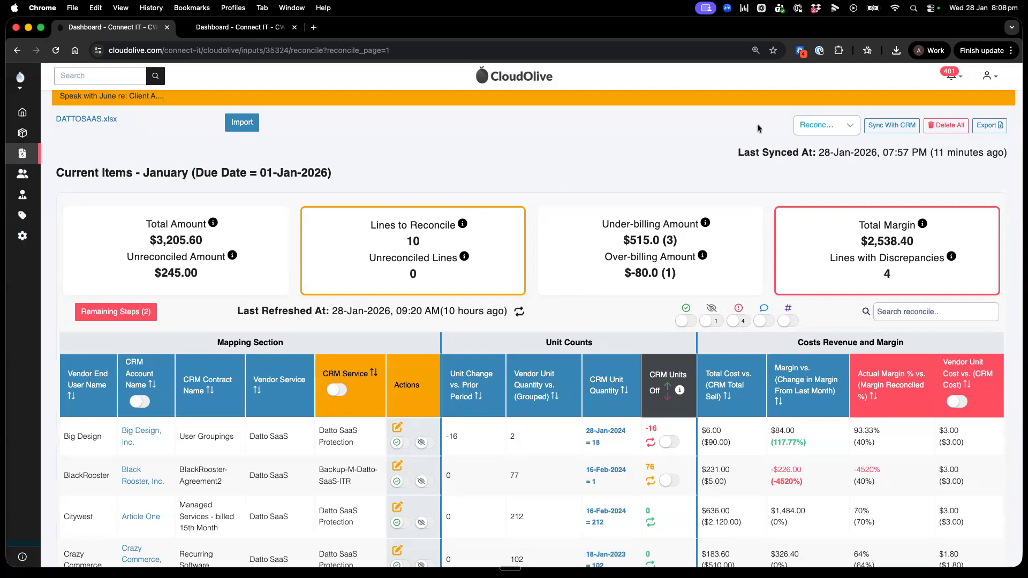
Step: Review the available statuses for the Kaseya reconciliation and keep it set to Reconciled
left_click(838, 127)
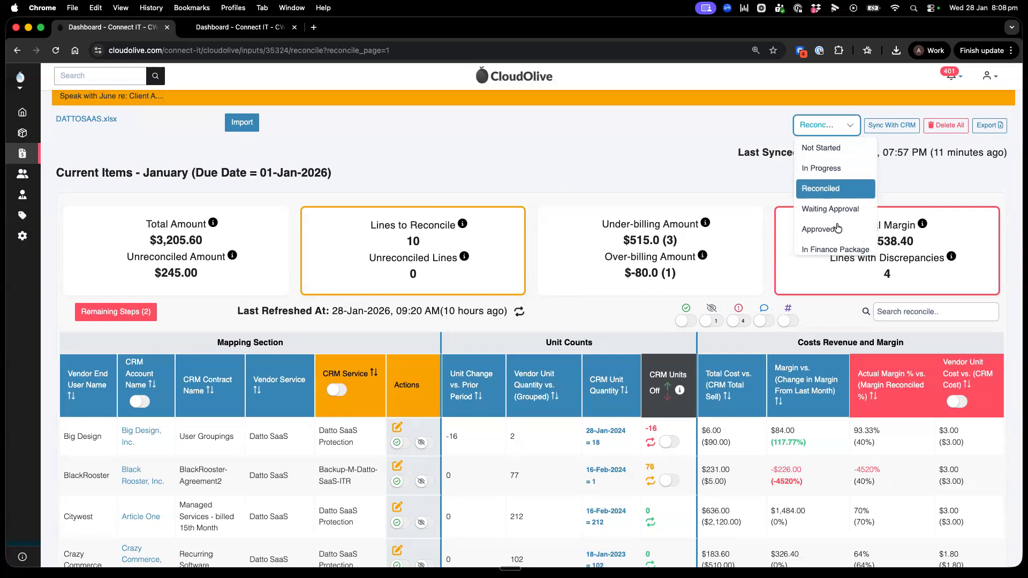
scroll(838, 224, "down", 1)
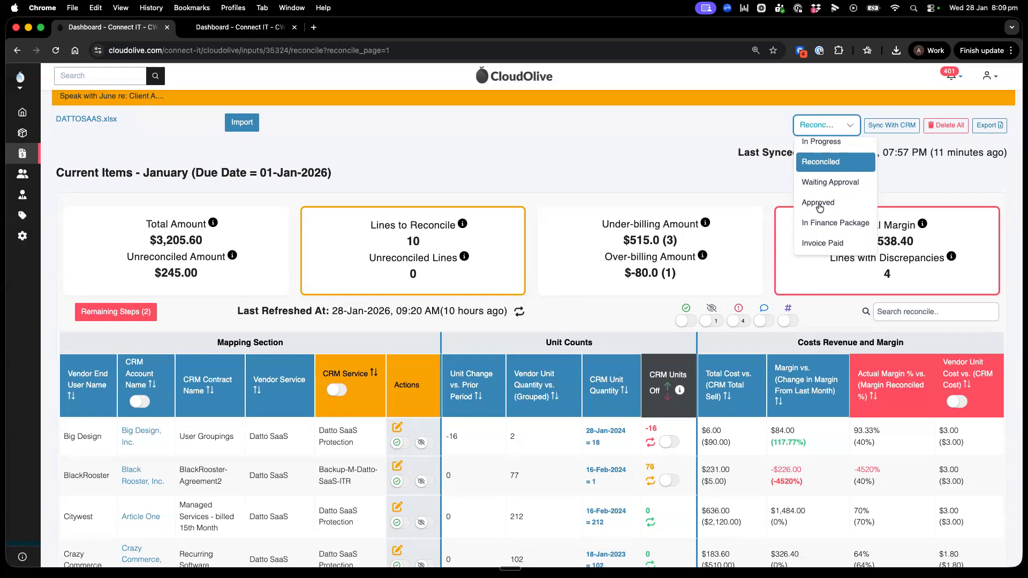
left_click(829, 164)
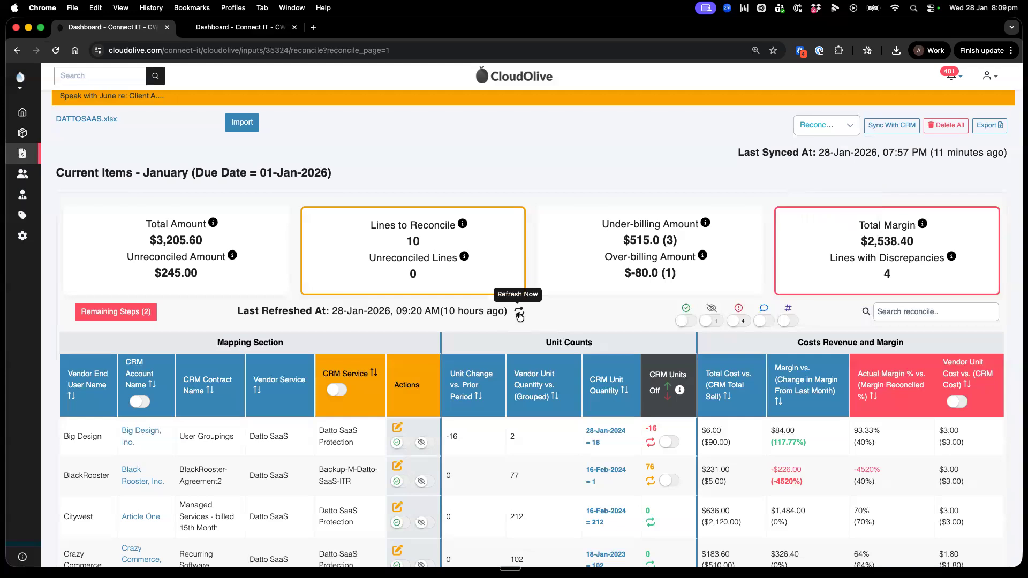
Step: Return to the MRR Insights tab, remove the Critical Path and Key Accounts filters, and sort the lines by Last Reconciled
left_click(236, 30)
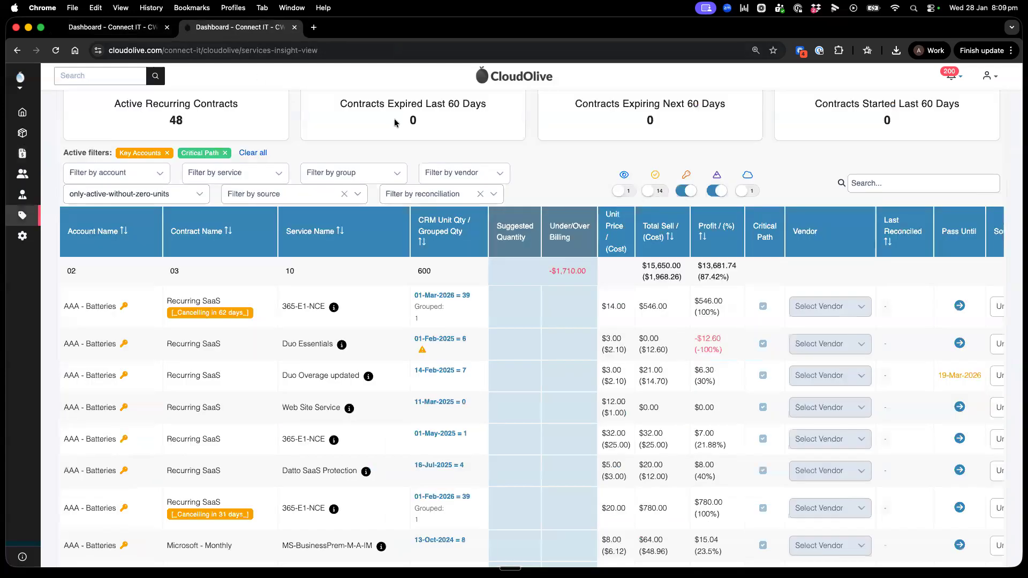
left_click(224, 152)
left_click(167, 153)
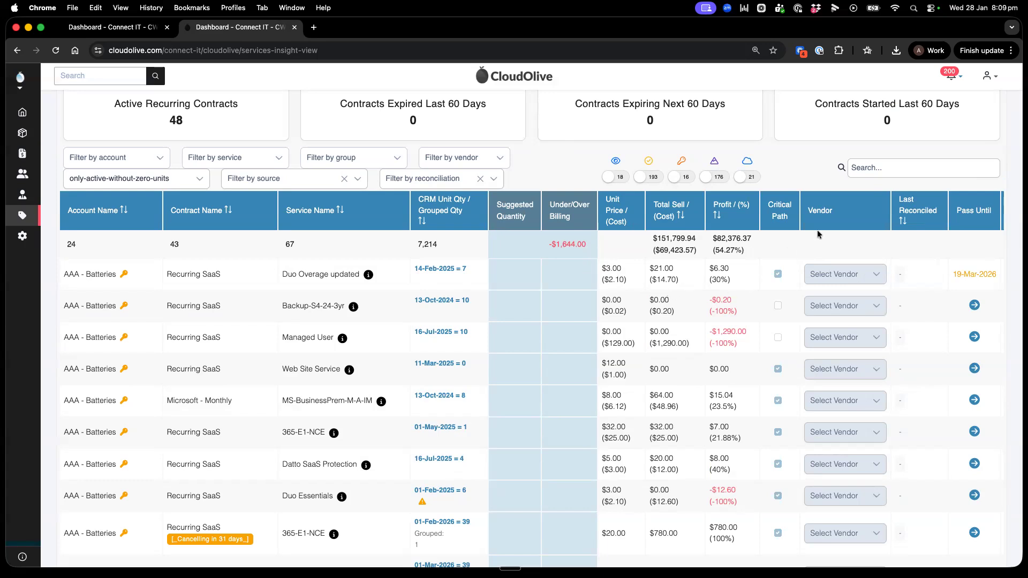
left_click(907, 224)
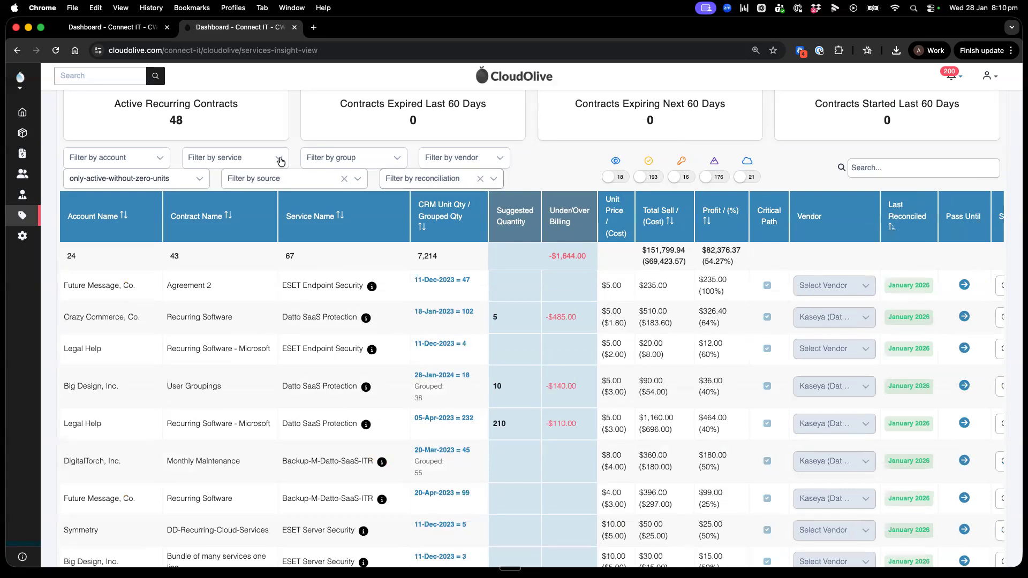
Step: Filter the lines by the services Datto SaaS Protection and Backup-M-Datto-SaaS-ITR, searching the service list for "saas"
left_click(255, 161)
type("saas")
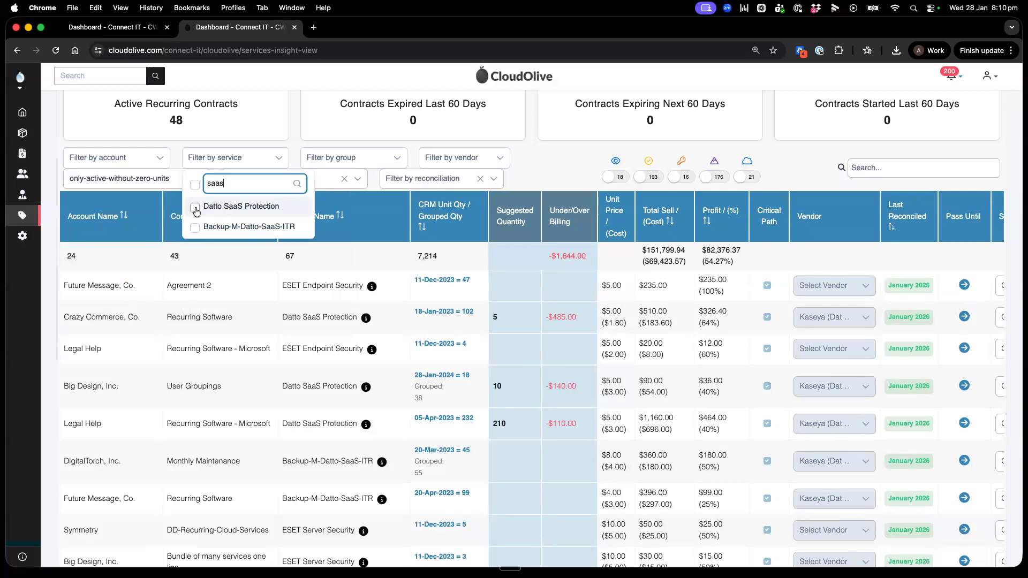
left_click(195, 209)
left_click(260, 170)
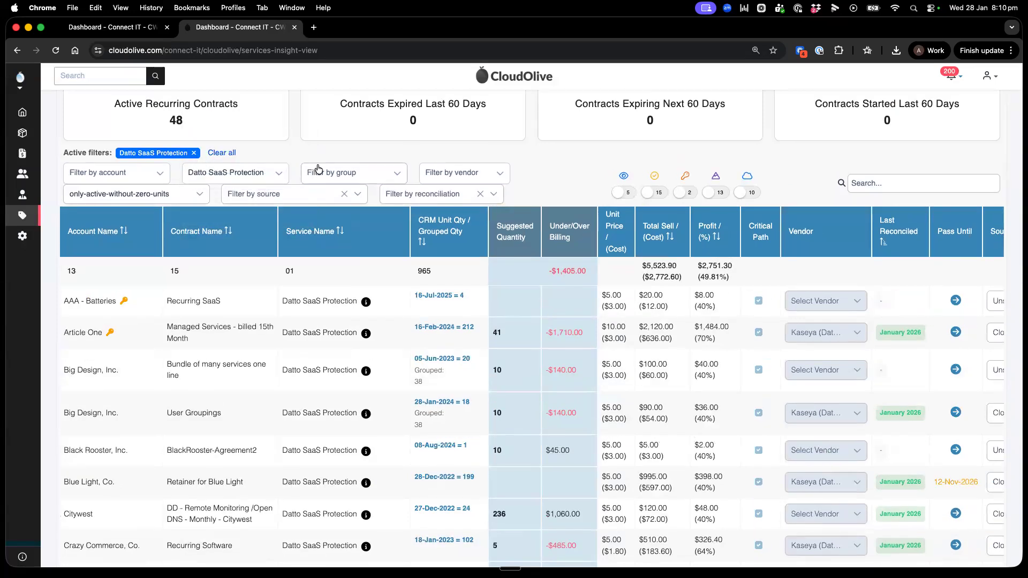
left_click(259, 170)
left_click(197, 238)
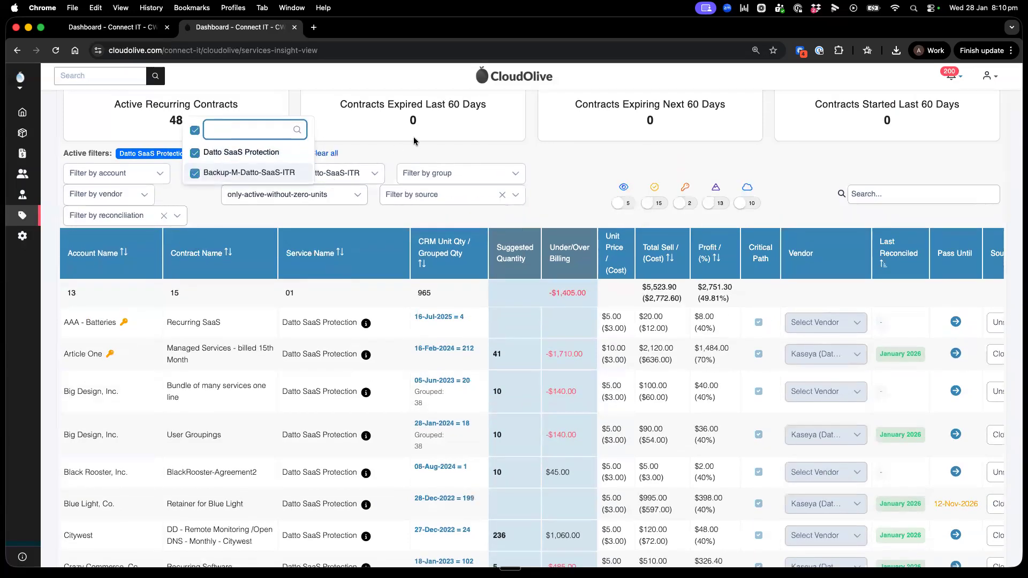
left_click(418, 139)
scroll(381, 184, "up", 2)
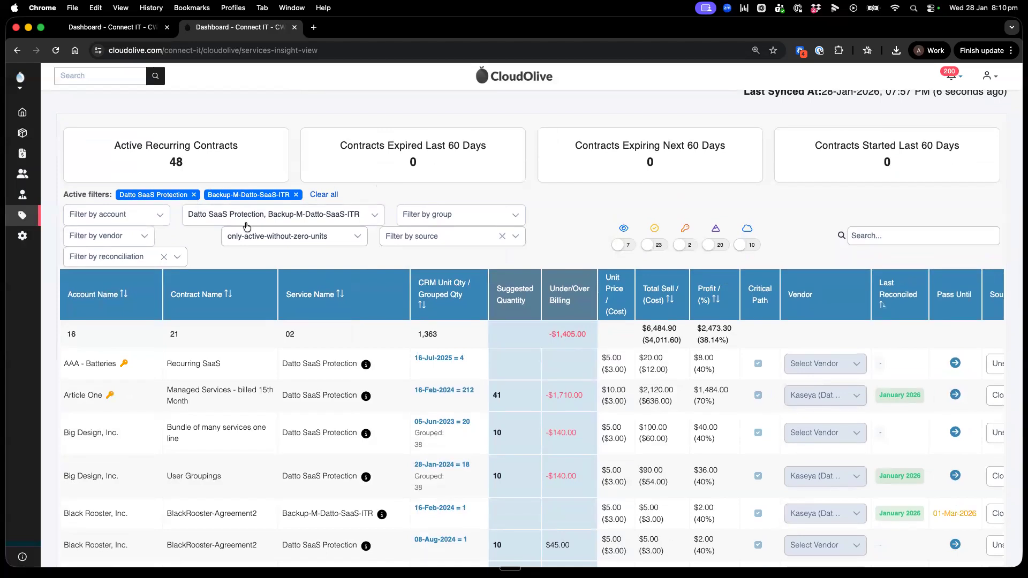
scroll(634, 381, "down", 1)
scroll(634, 382, "down", 3)
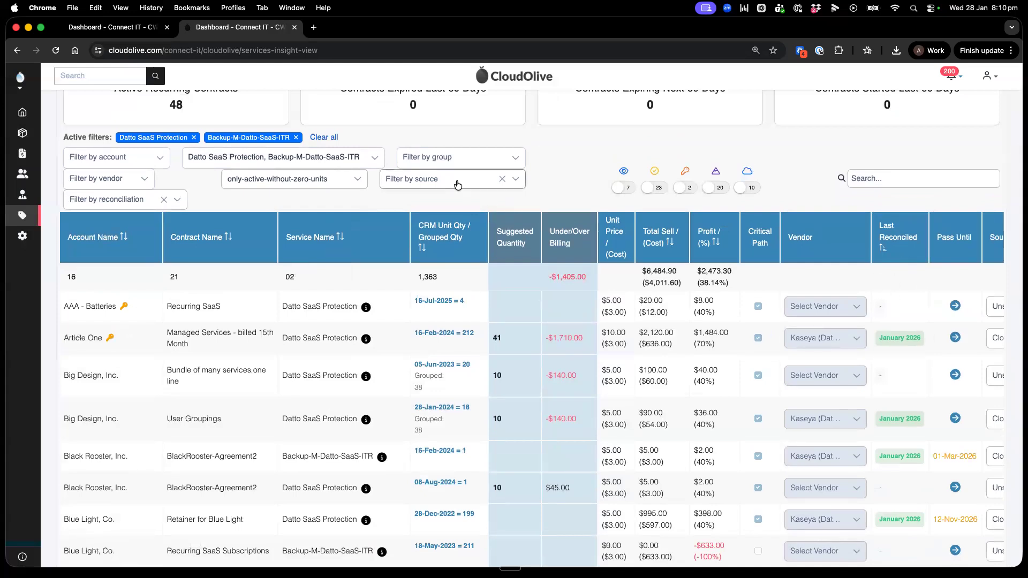
Step: Remove both service filters, filter the lines by the vendor Kaseya (Datto products) and review the resulting lines
left_click(297, 138)
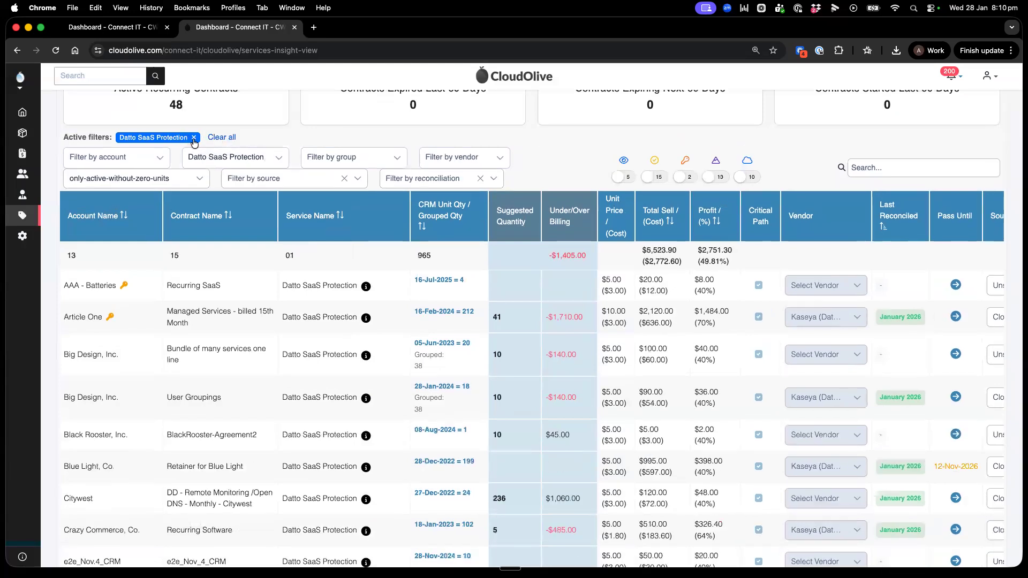
left_click(194, 138)
left_click(453, 141)
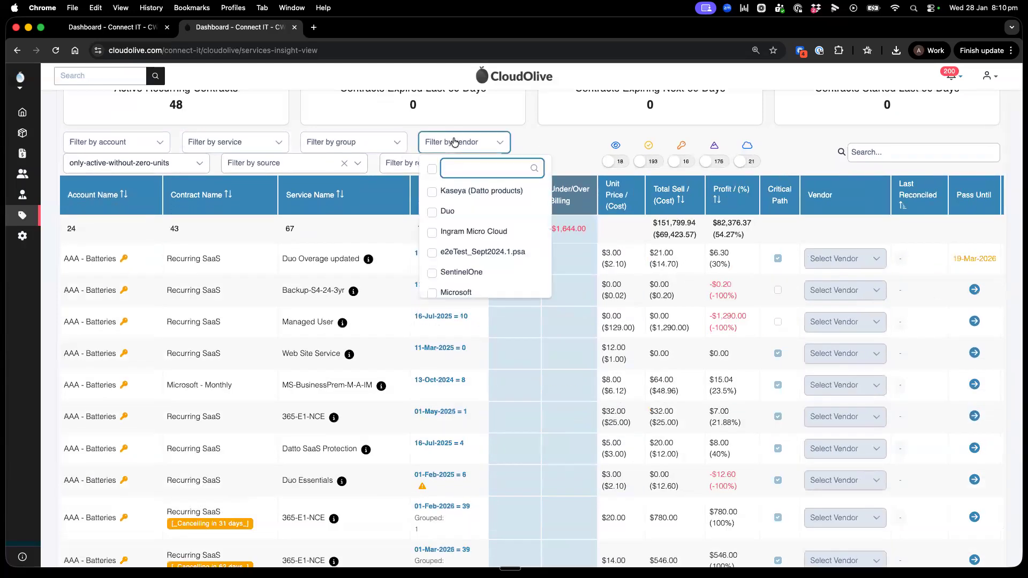
left_click(439, 188)
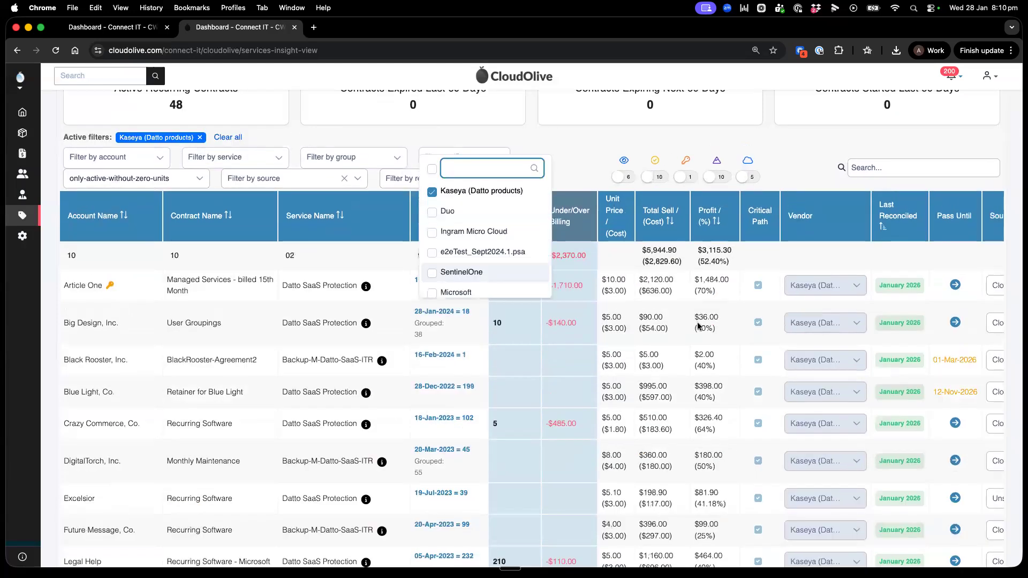
scroll(833, 369, "down", 3)
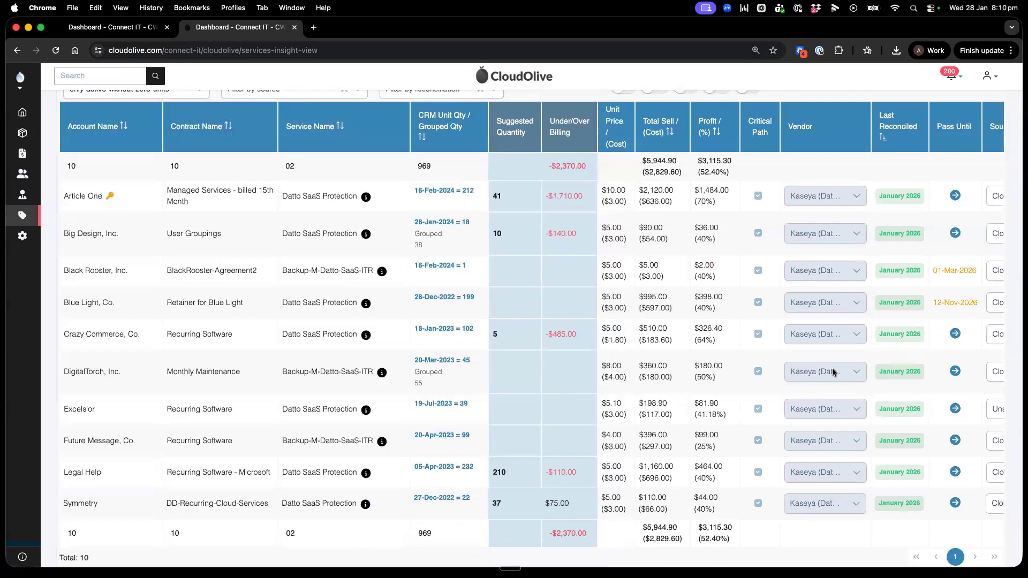
scroll(455, 279, "up", 5)
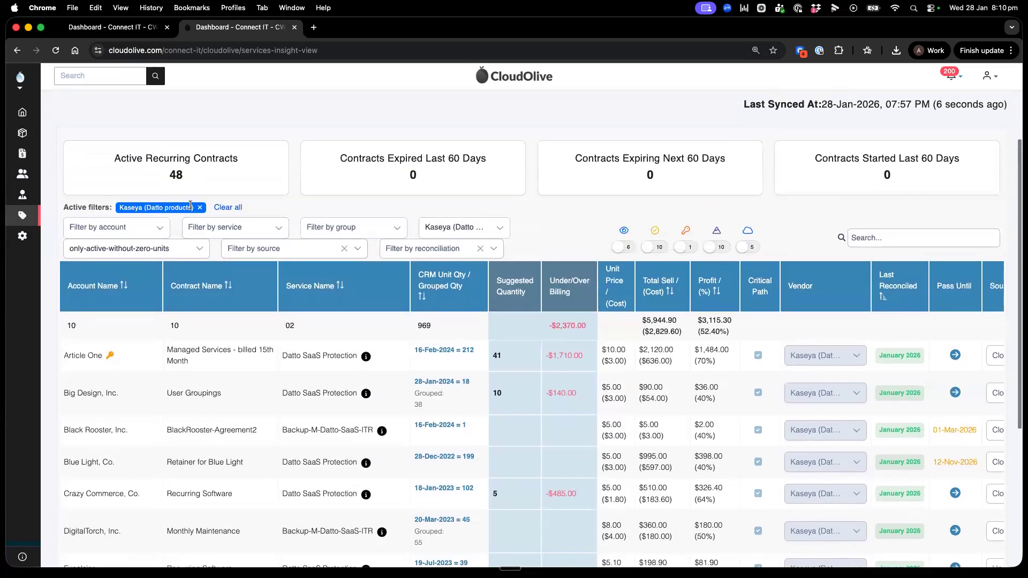
Step: Replace the vendor filter with the services Datto SaaS Protection and Backup-M-Datto-SaaS-ITR
left_click(201, 208)
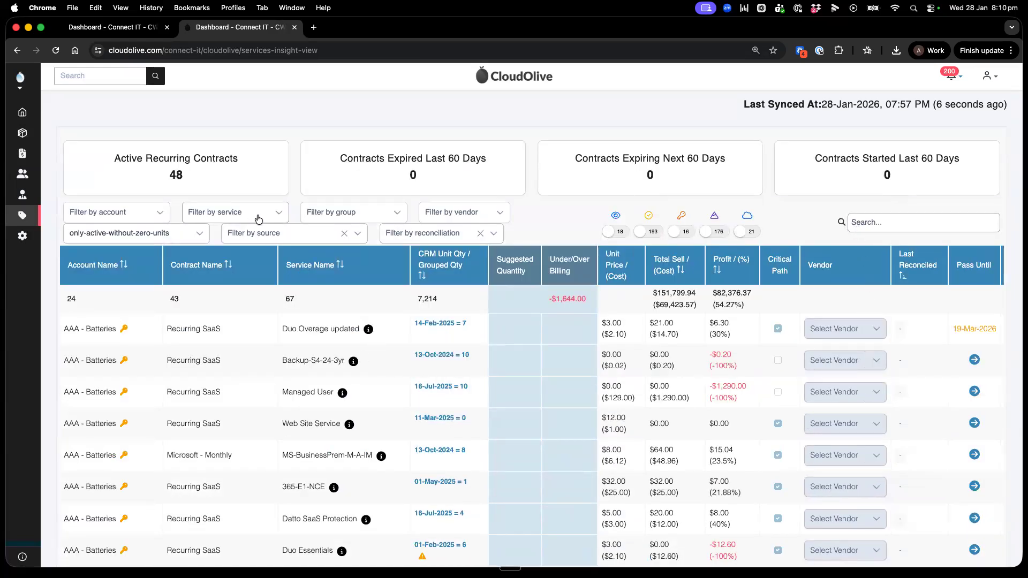
left_click(257, 212)
left_click(225, 261)
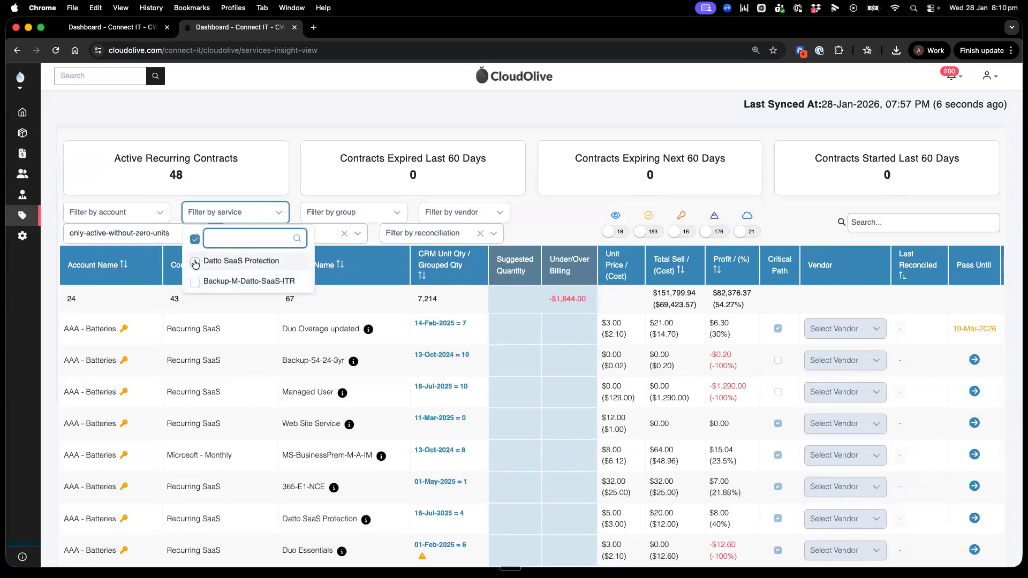
left_click(225, 282)
left_click(602, 194)
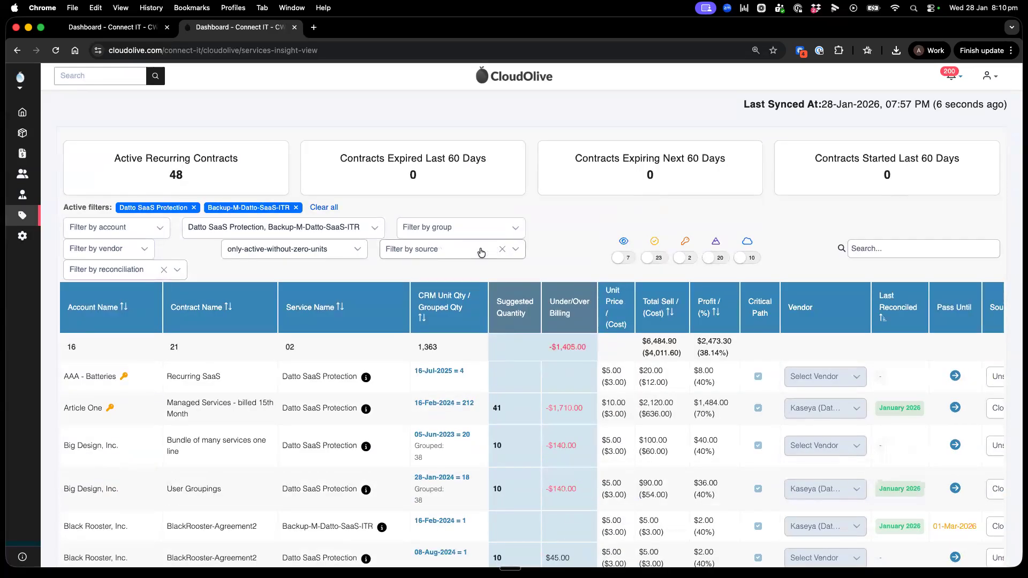
Step: Narrow the Datto service lines to Never Reconciled and review their quantities and under/over billing
left_click(407, 249)
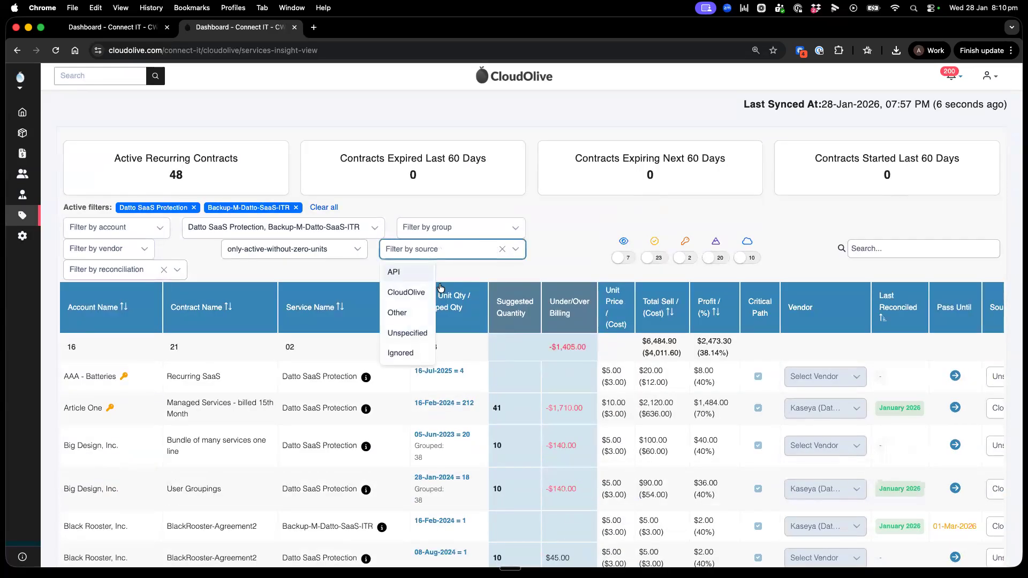
left_click(141, 270)
scroll(109, 375, "down", 2)
left_click(107, 382)
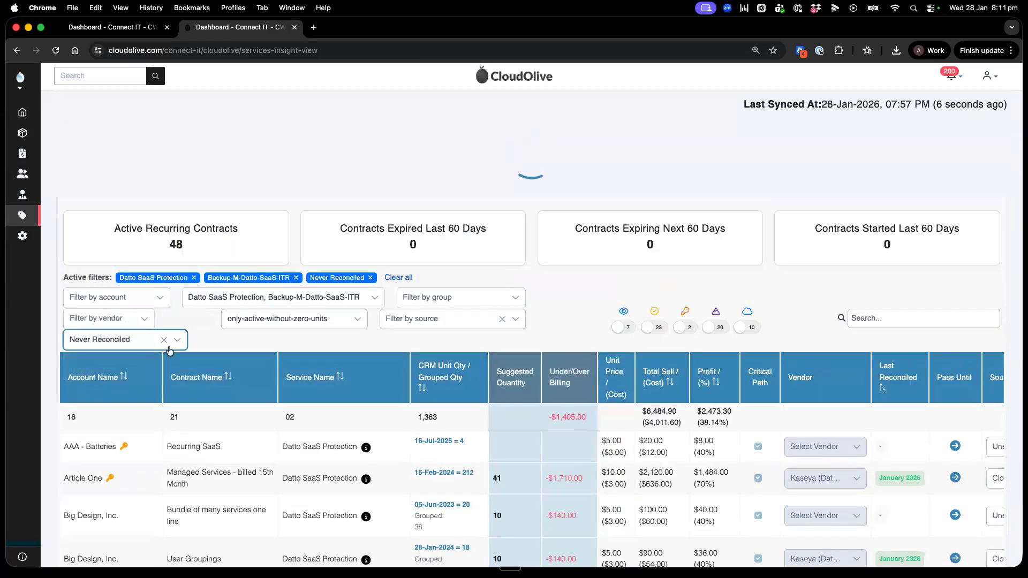
scroll(810, 405, "down", 2)
scroll(810, 405, "down", 2)
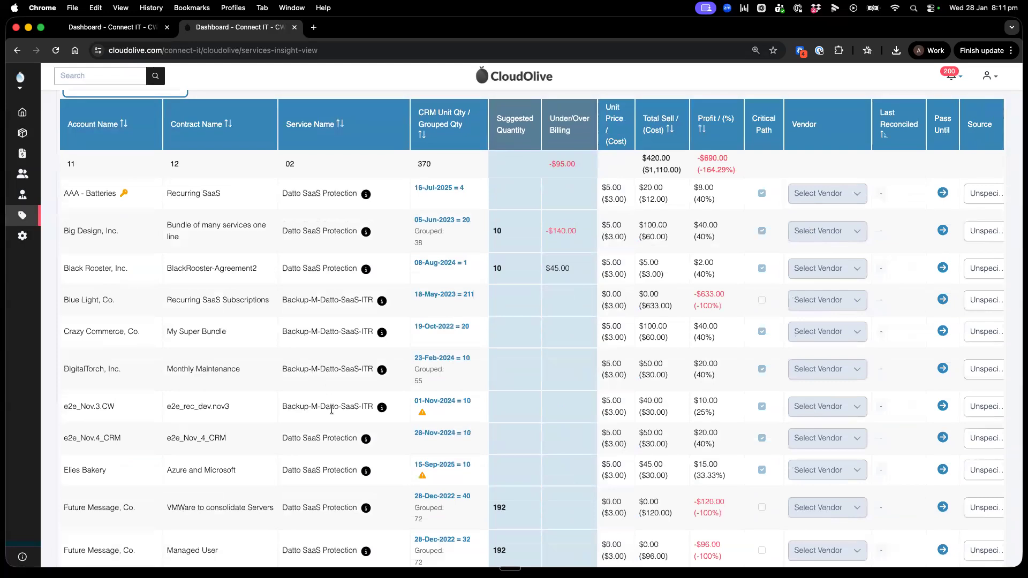
scroll(336, 364, "up", 3)
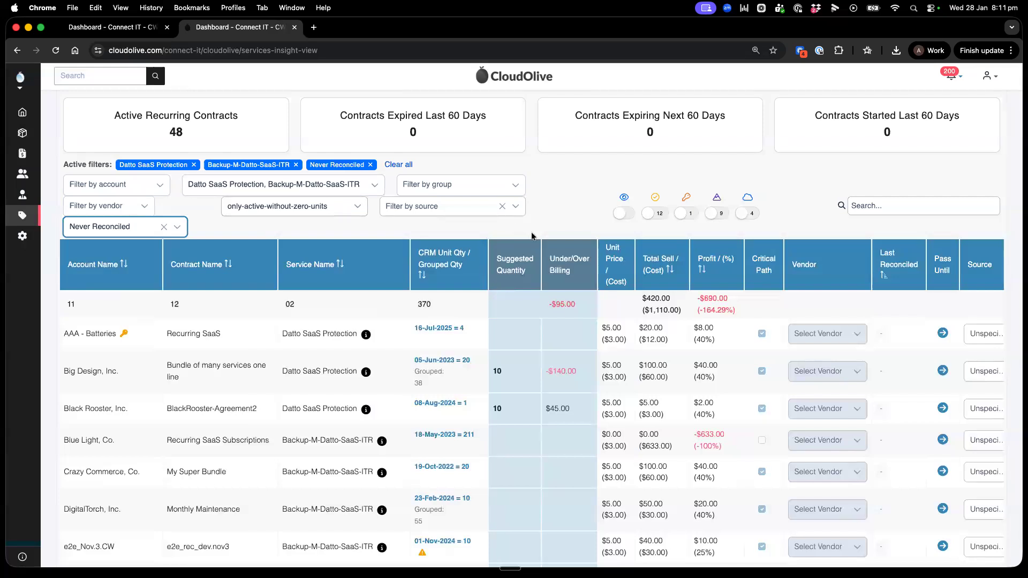
scroll(535, 235, "down", 3)
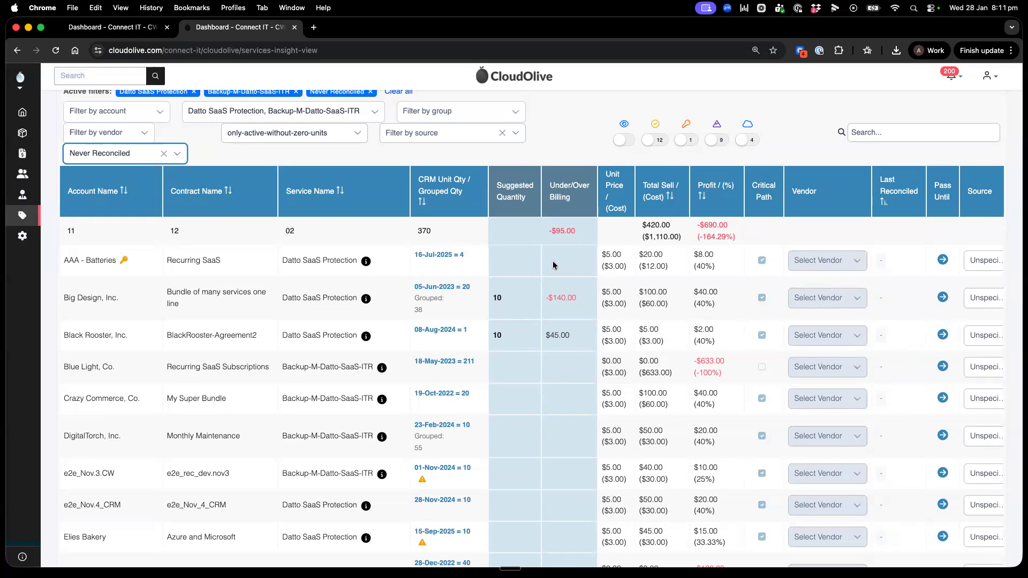
scroll(459, 284, "up", 5)
Step: Remove the Datto SaaS Protection, Backup-M-Datto-SaaS-ITR and Never Reconciled filters
left_click(194, 254)
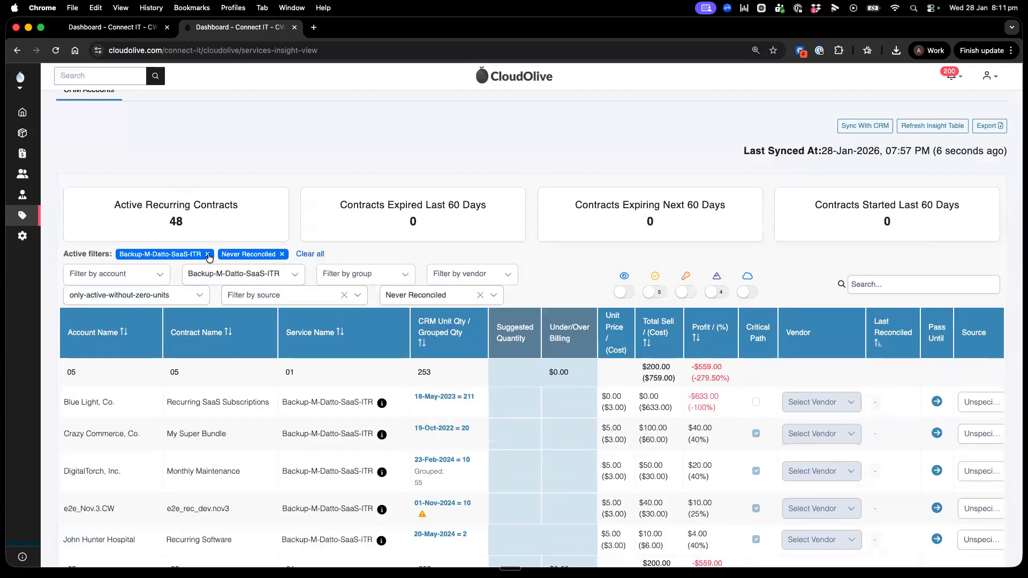
left_click(207, 254)
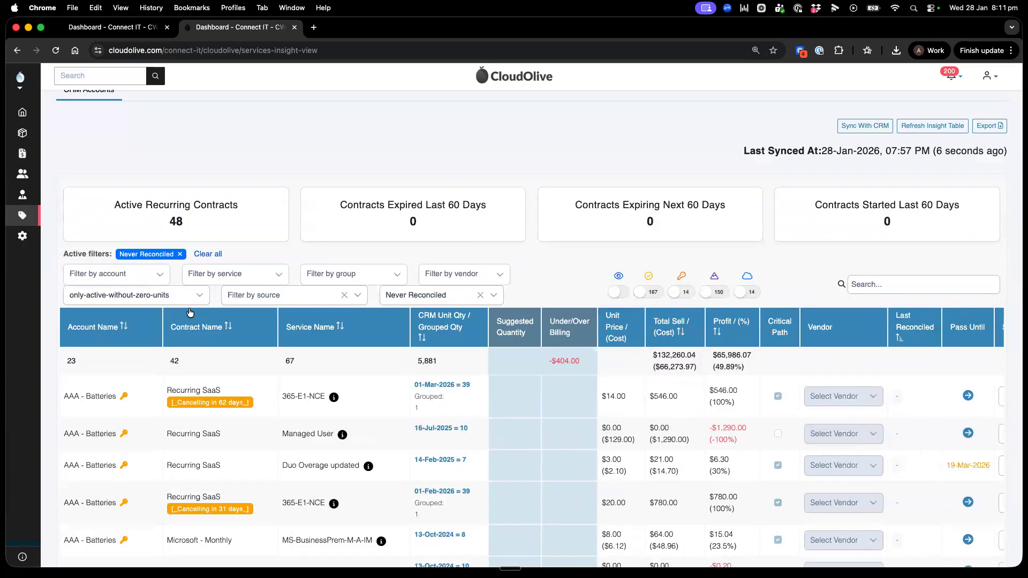
left_click(180, 254)
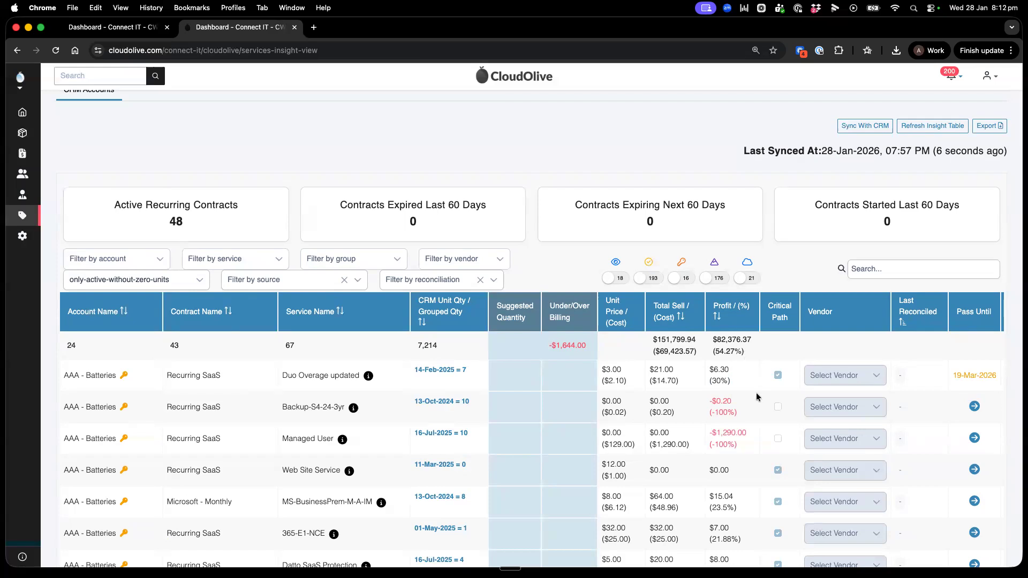
Step: Examine the Source column and the source setting of the first line, Duo Overage updated
scroll(756, 396, "right", 5)
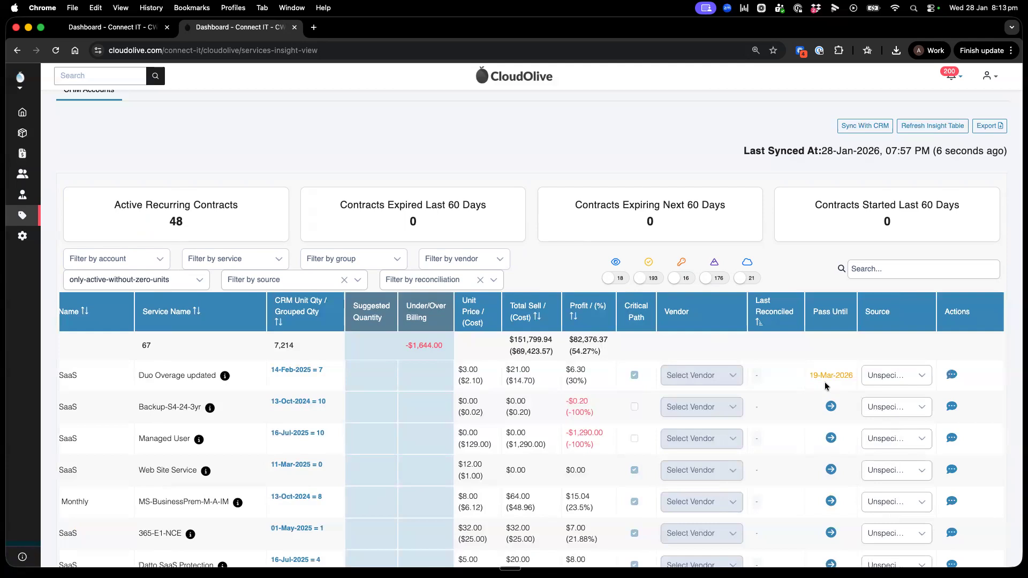
left_click_drag(864, 312, 891, 316)
left_click(887, 375)
left_click(889, 376)
Step: Filter the lines by the source CloudOlive and check their Source and Last Reconciled values
left_click(303, 281)
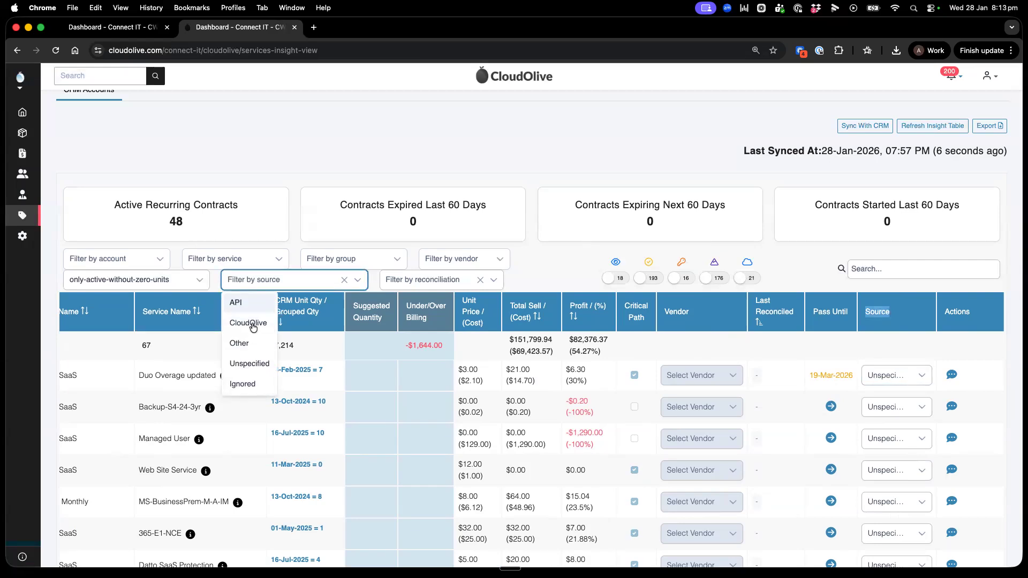
left_click(254, 324)
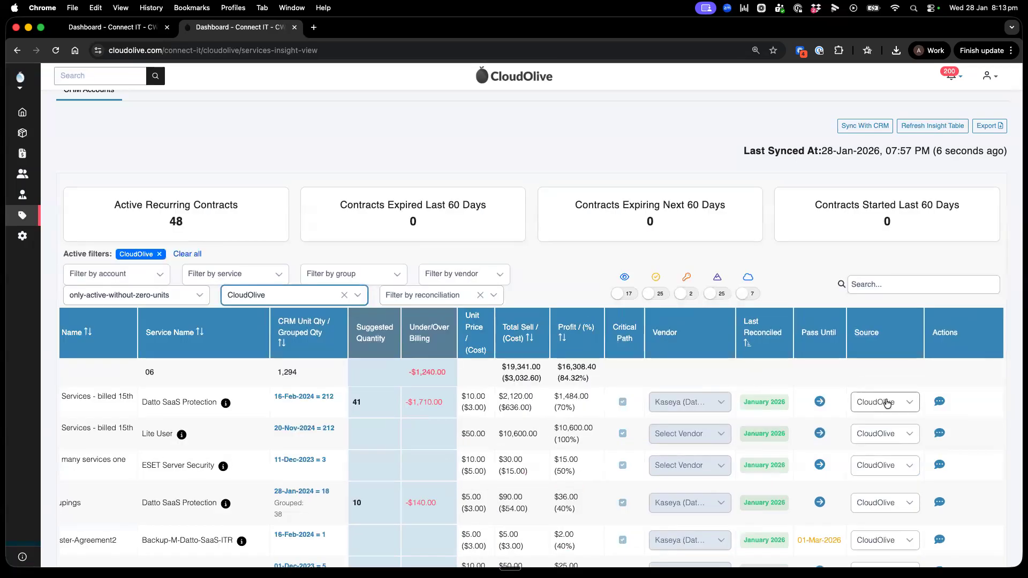
scroll(892, 497, "down", 1)
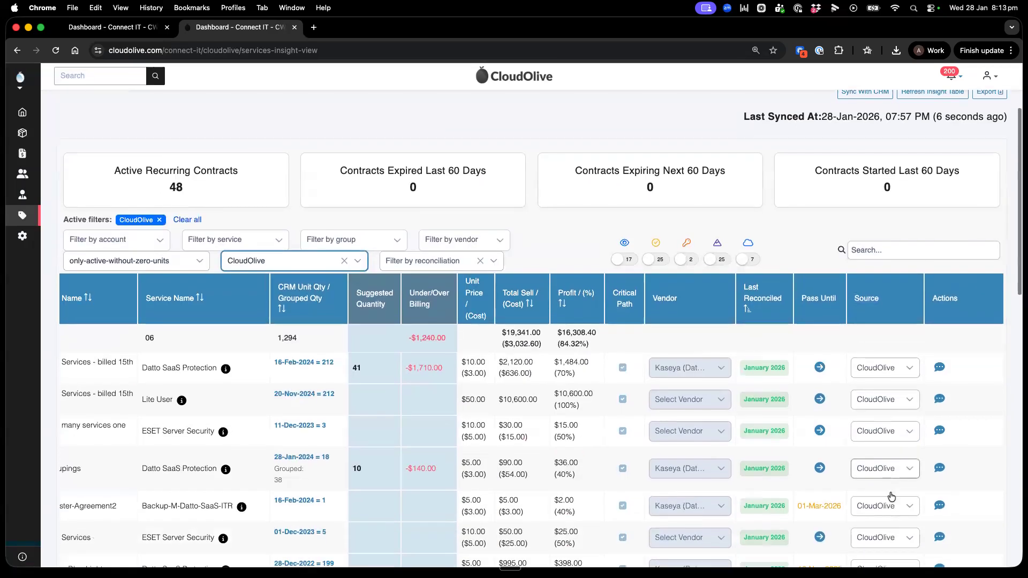
Step: Review the available source options for Article One's Datto SaaS Protection line, keeping it set to CloudOlive
left_click(878, 367)
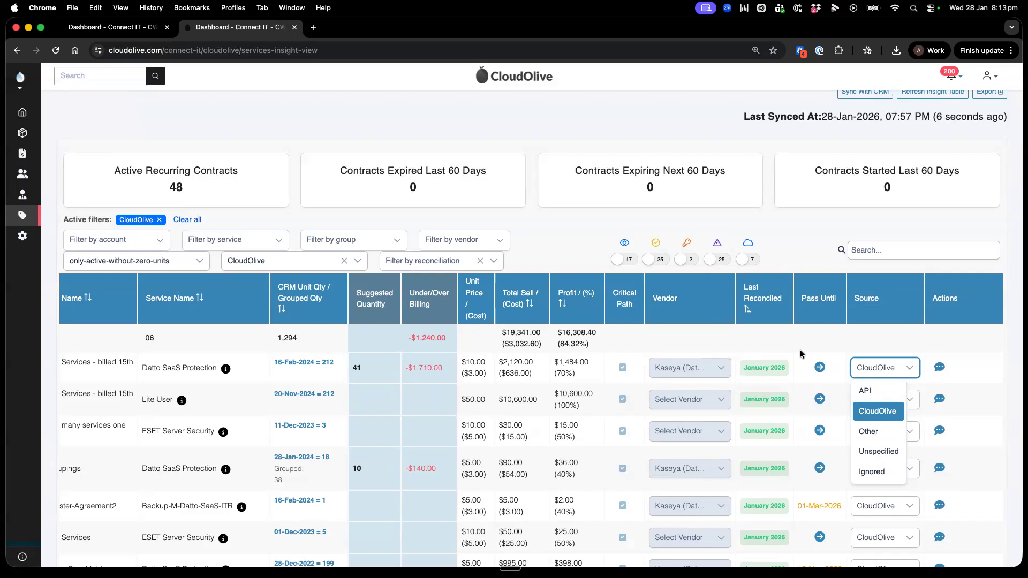
left_click(752, 348)
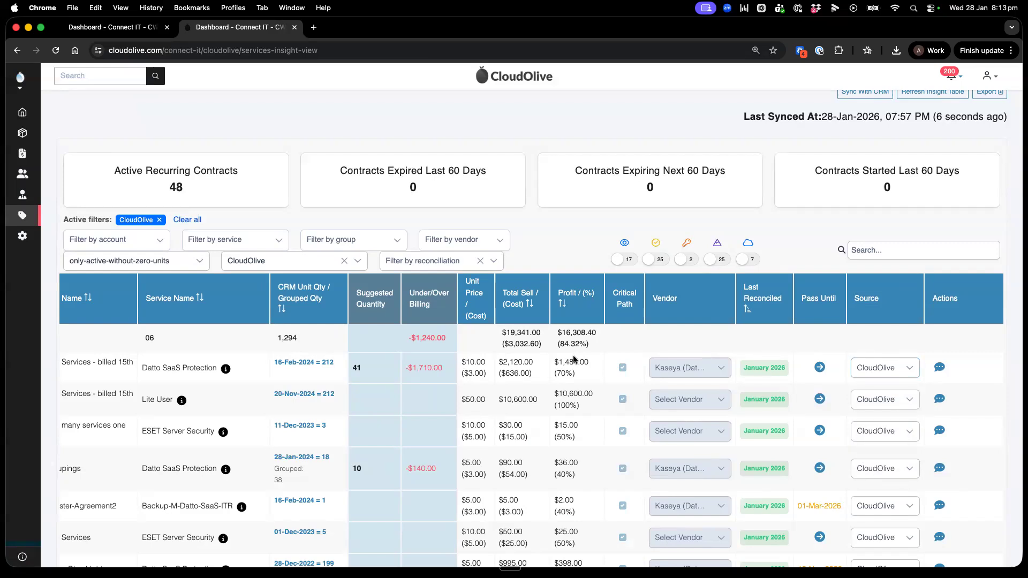
scroll(573, 355, "left", 5)
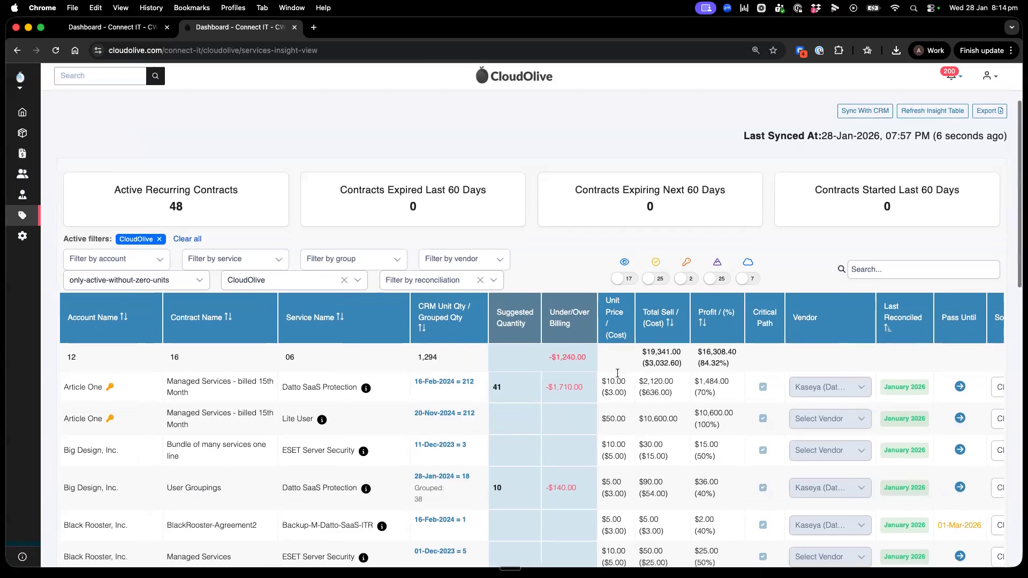
Step: Turn on the comparison of current CRM unit counts with the last reconciled vendor counts and check the first line's Last Reconciled month
scroll(618, 374, "down", 1)
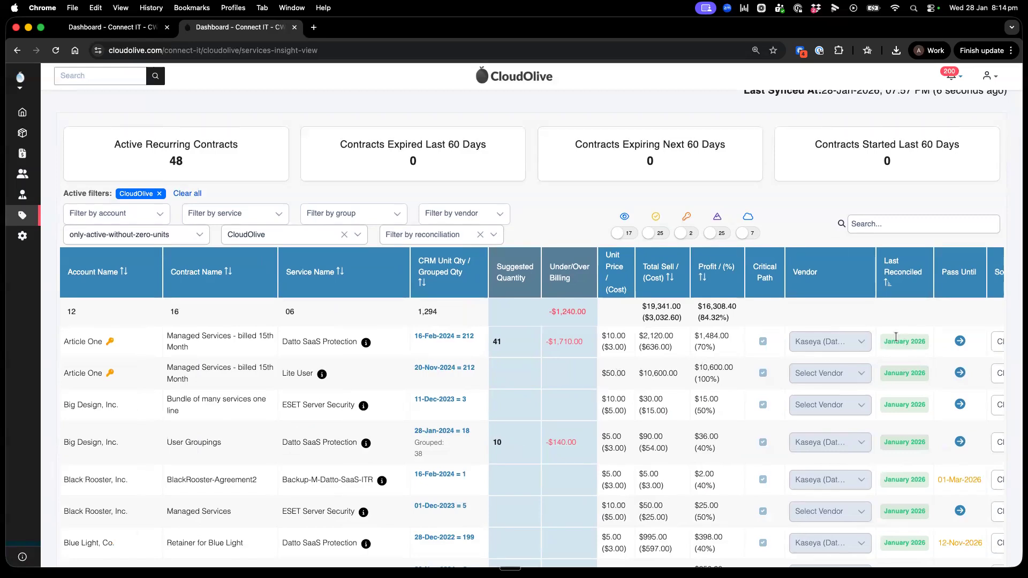
left_click(625, 234)
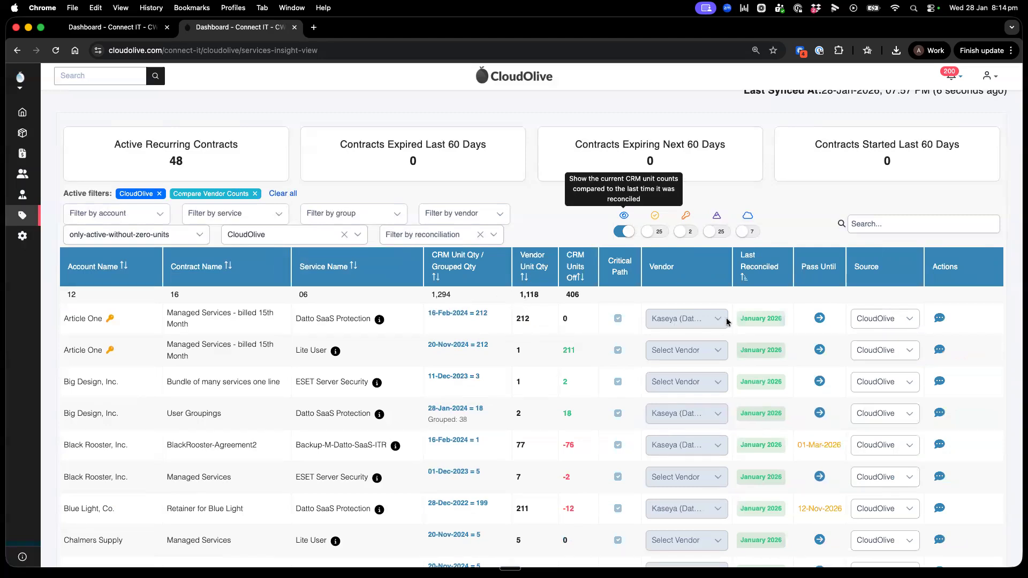
left_click_drag(741, 317, 786, 320)
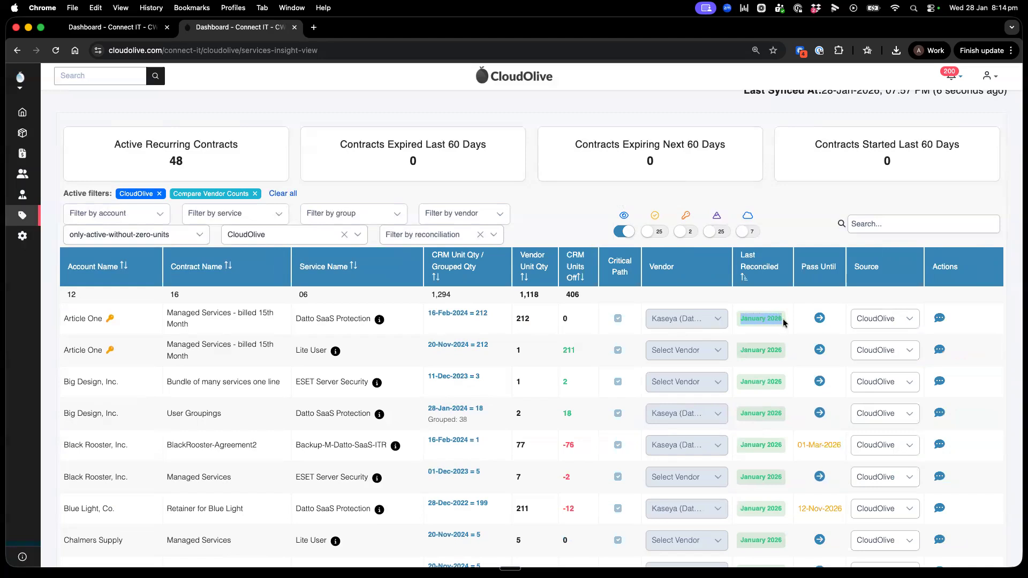
left_click(775, 318)
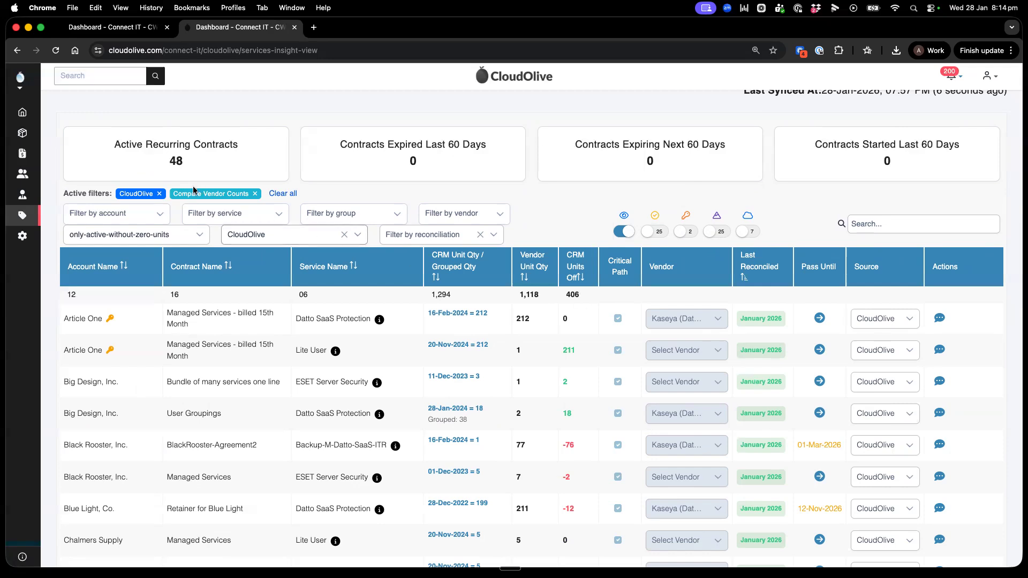
Step: Replace the CloudOlive and Compare Vendor Counts filters with the services Datto SaaS Protection and Backup-M-Datto-SaaS-ITR, and review the lines
left_click(159, 193)
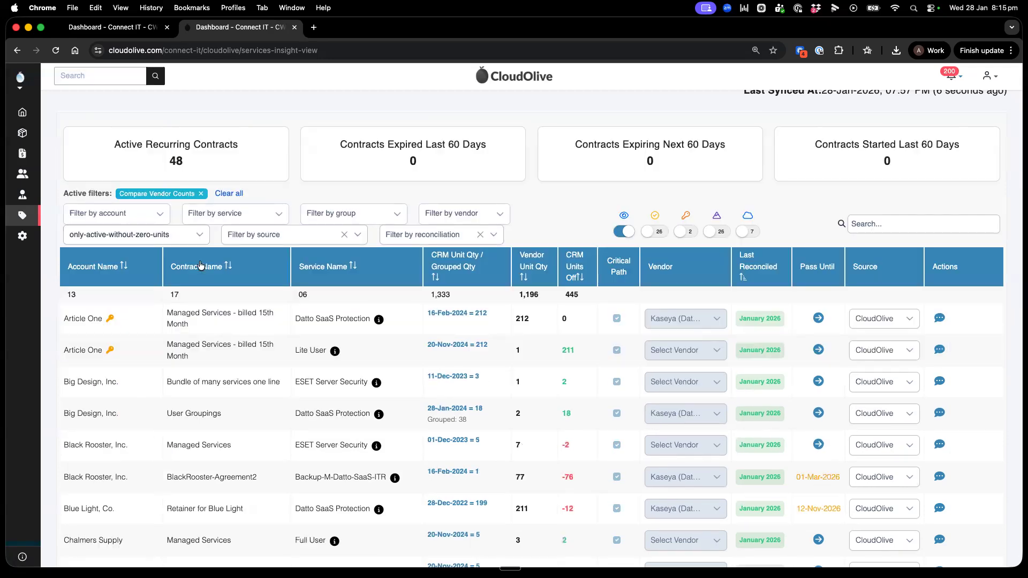
left_click(201, 193)
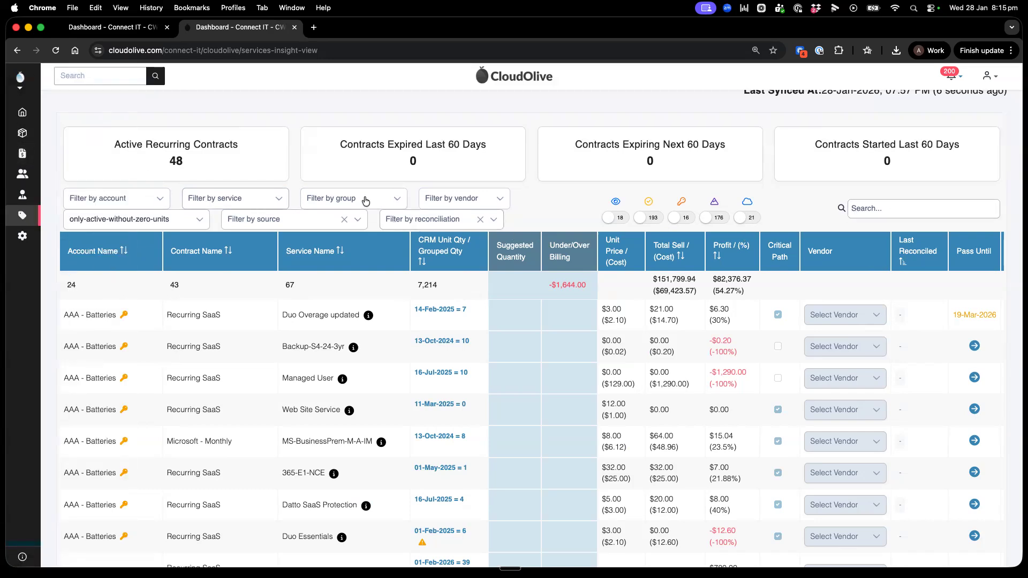
left_click(266, 200)
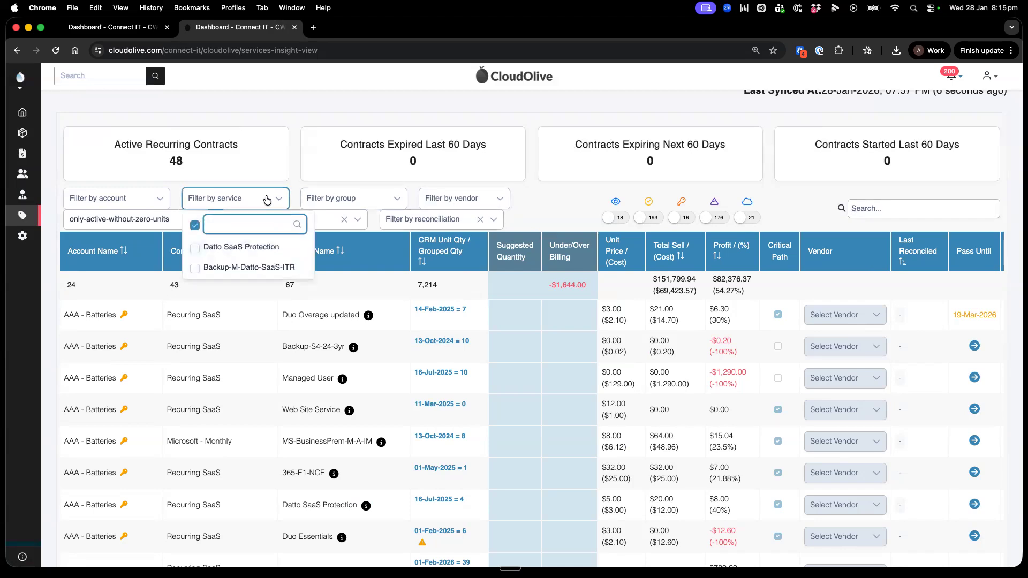
left_click(197, 248)
left_click(195, 268)
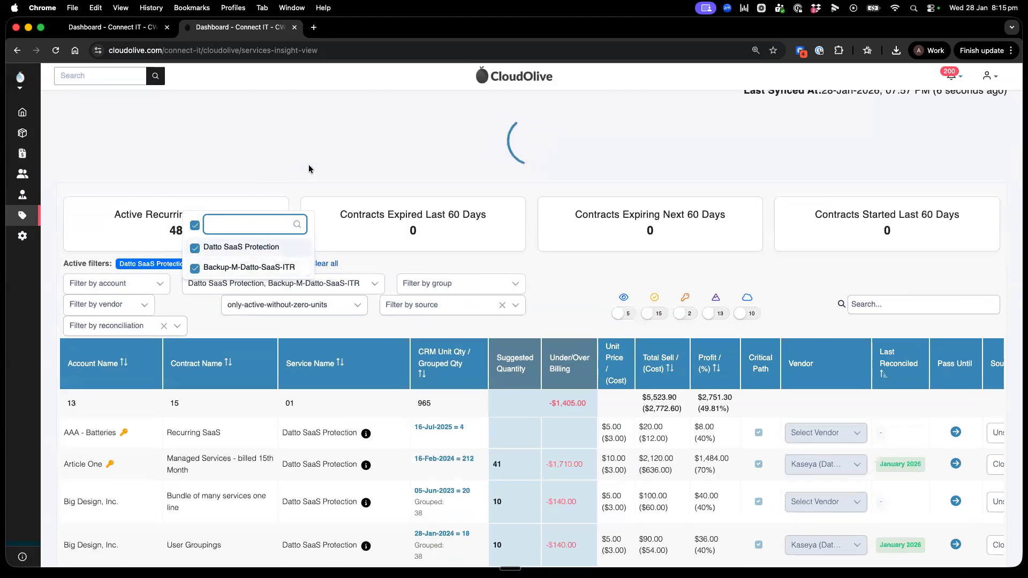
left_click(309, 169)
scroll(470, 166, "down", 3)
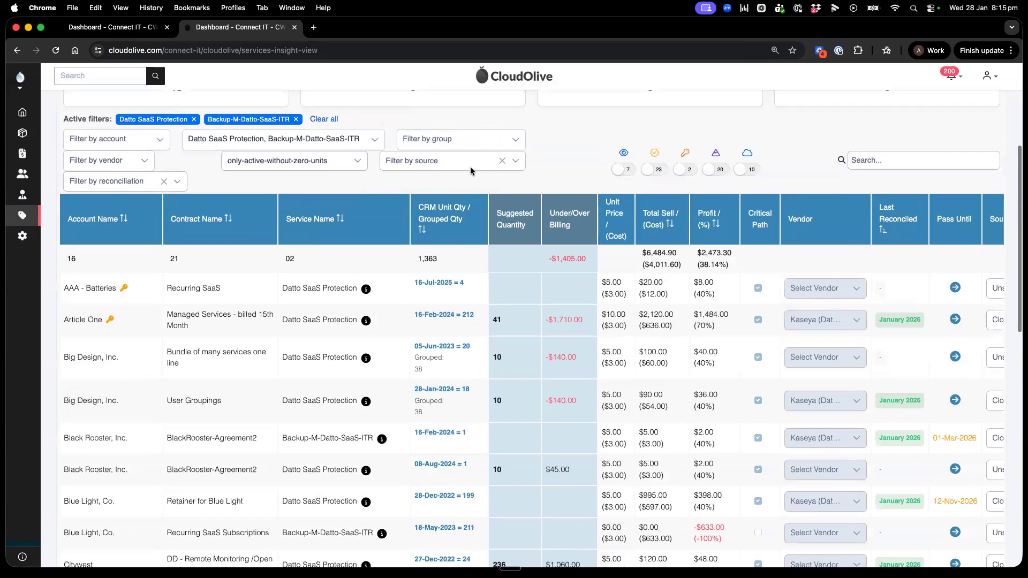
scroll(471, 166, "down", 15)
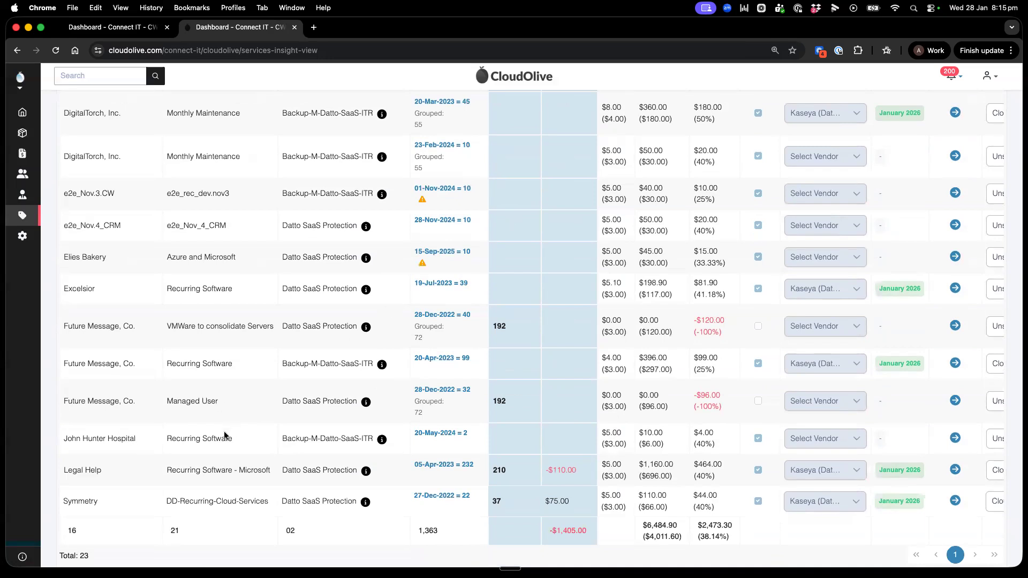
scroll(265, 383, "up", 20)
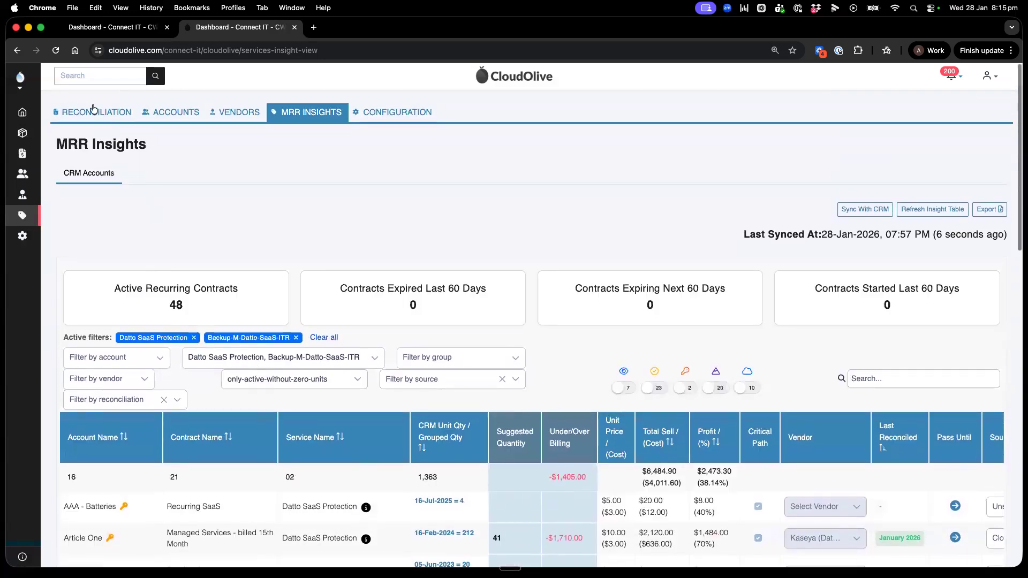
Step: Switch to the Kaseya (Datto products) reconciliation and search both the current January items and the previous December items for "joh"
left_click(109, 31)
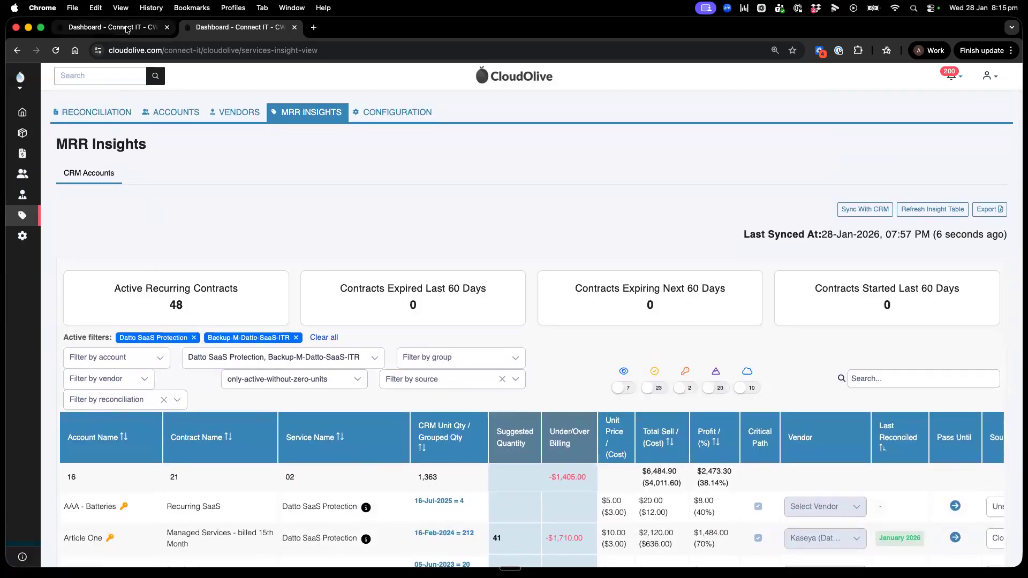
scroll(323, 313, "down", 10)
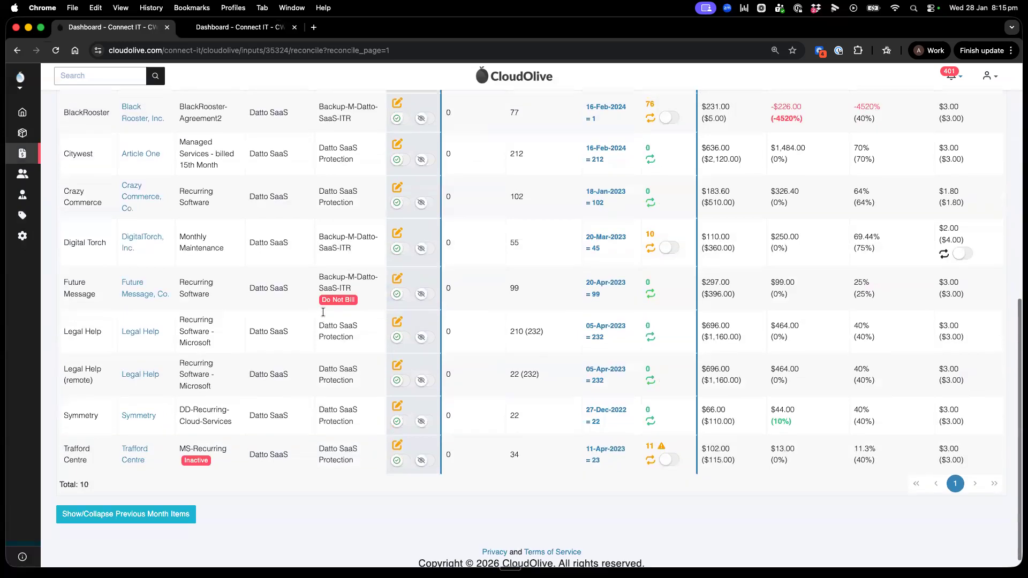
scroll(322, 312, "up", 3)
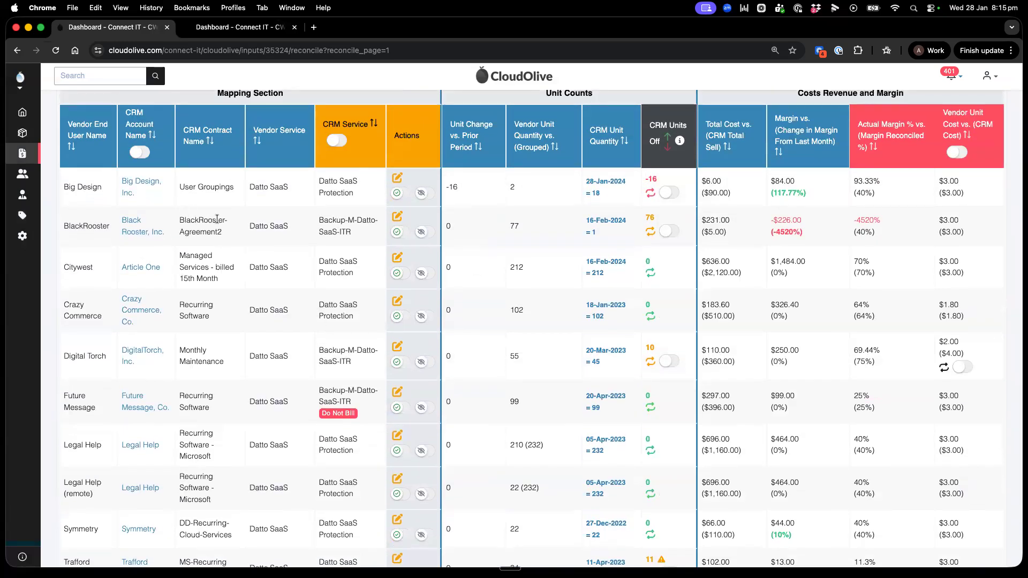
scroll(153, 284, "up", 3)
left_click(892, 190)
type("joh")
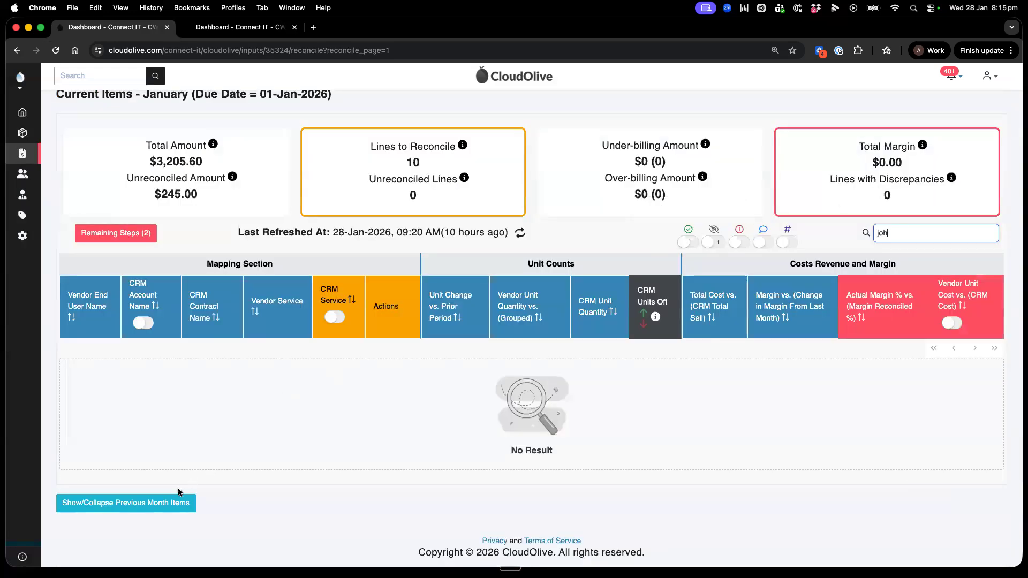
scroll(602, 450, "down", 3)
left_click(846, 435)
type("joh")
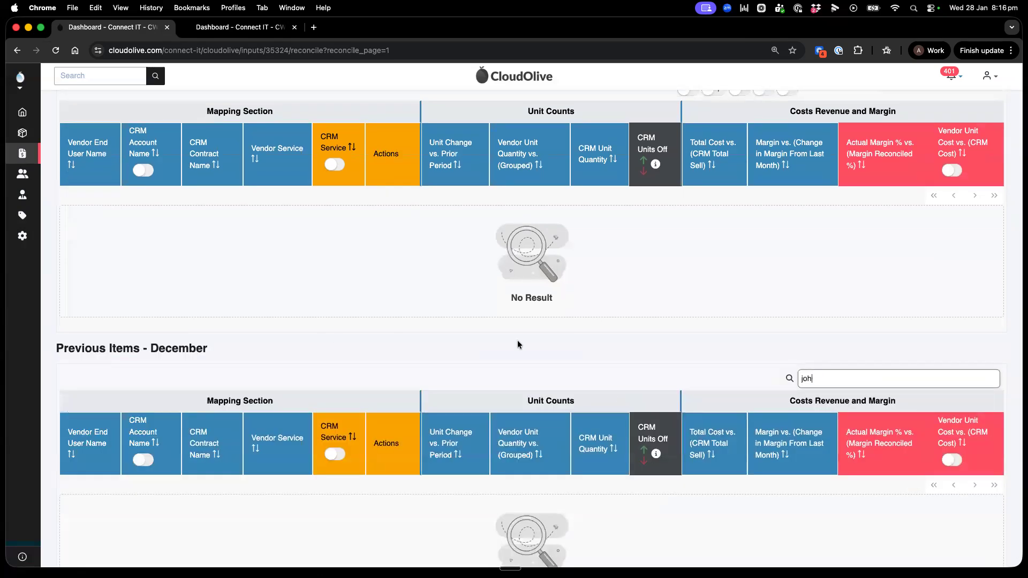
Step: Clear the search text from the December items and the January items
key("BackSpace")
key("BackSpace")
key("BackSpace")
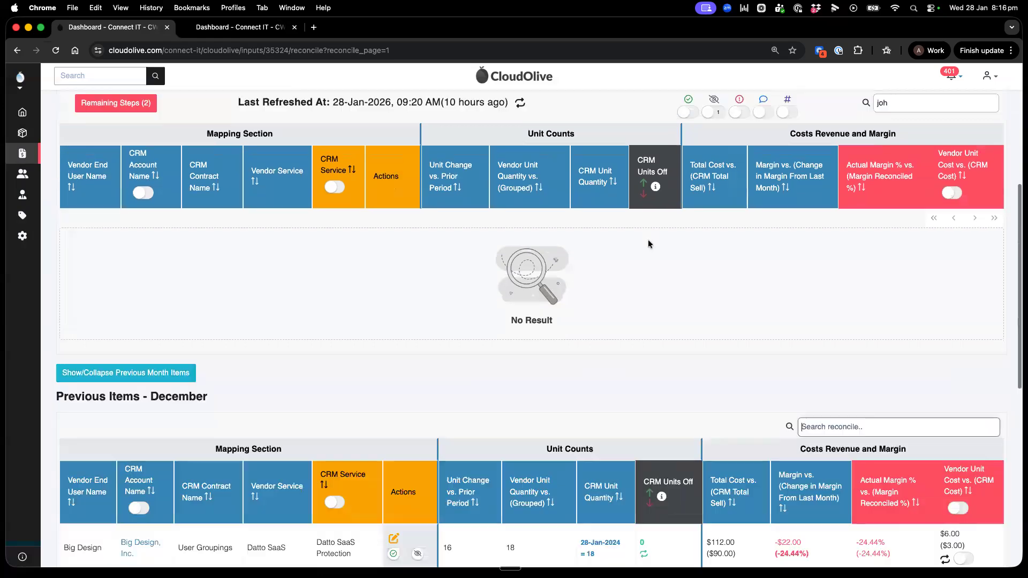
scroll(648, 245, "up", 1)
left_click(921, 154)
key("BackSpace")
key("BackSpace")
key("BackSpace")
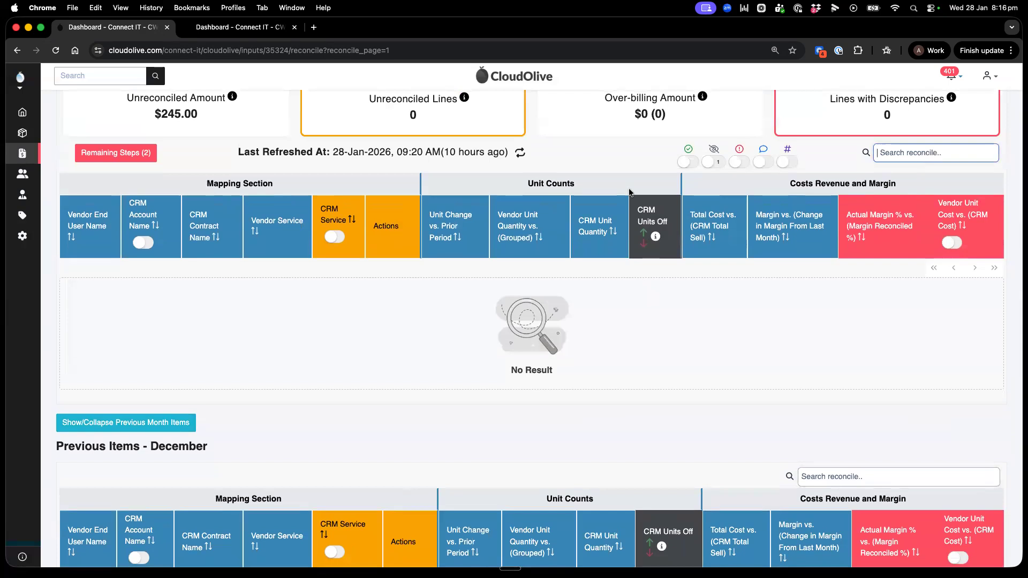
scroll(631, 192, "up", 2)
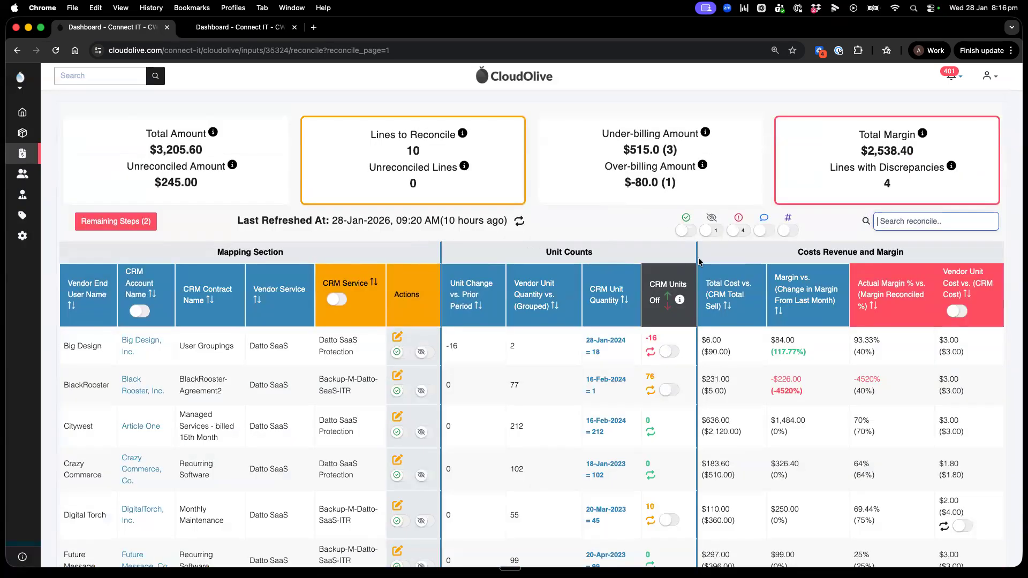
Step: Remove the CRM service from Big Design's Datto SaaS line, save the record, and check the Unreconciled Lines figure
left_click(394, 336)
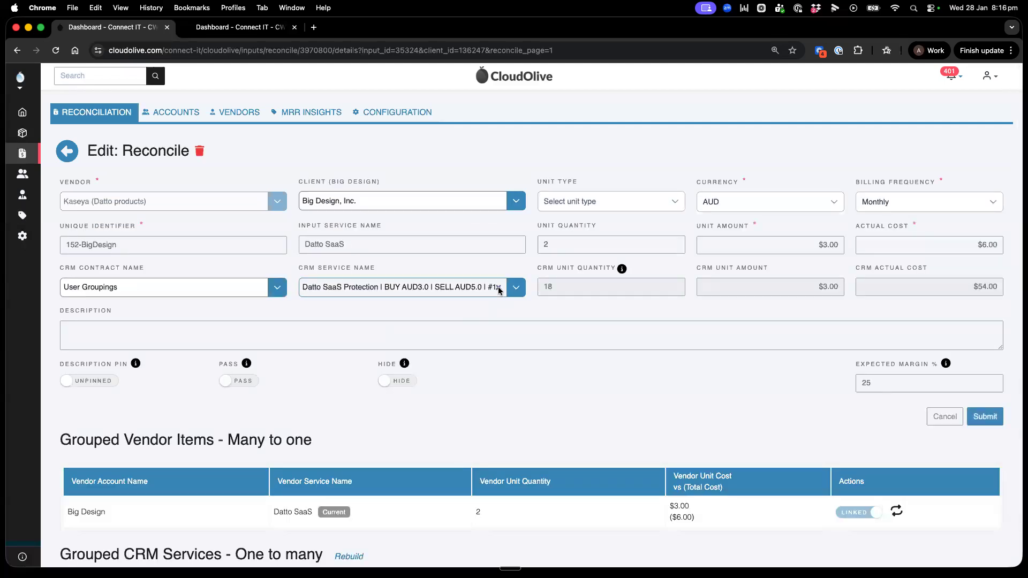
left_click_drag(347, 243, 289, 246)
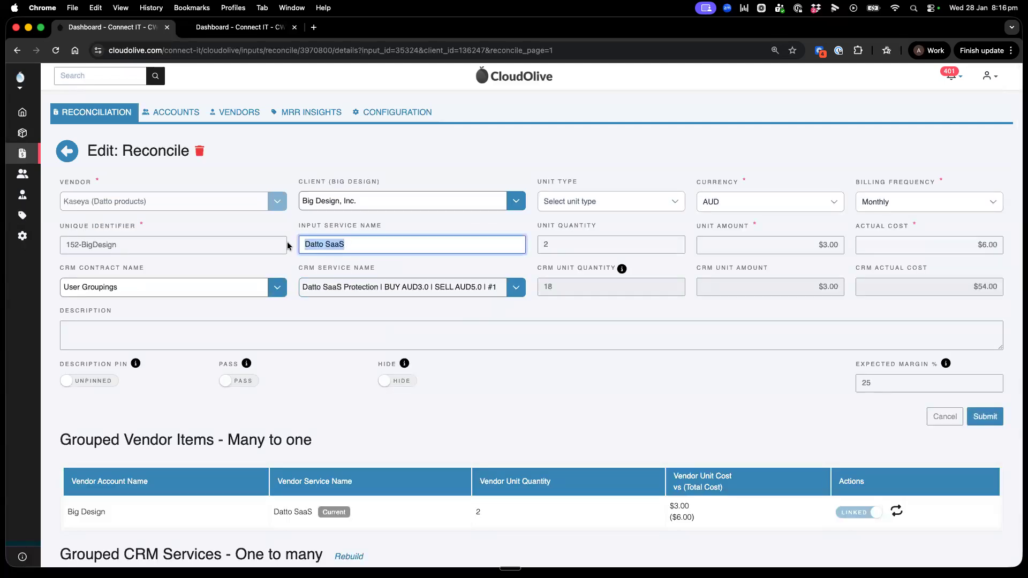
left_click(498, 288)
left_click(971, 417)
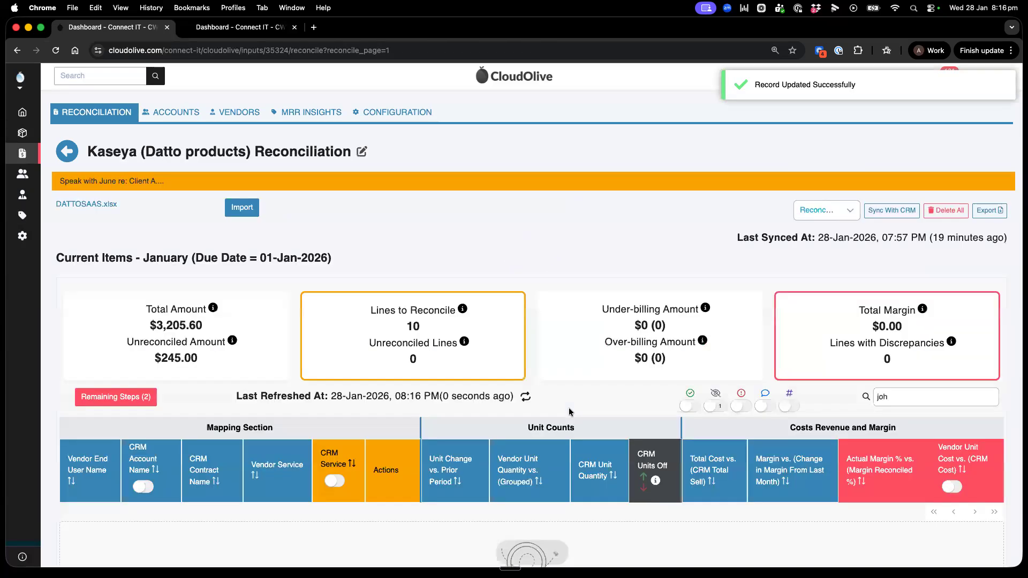
left_click_drag(920, 397, 839, 397)
key("BackSpace")
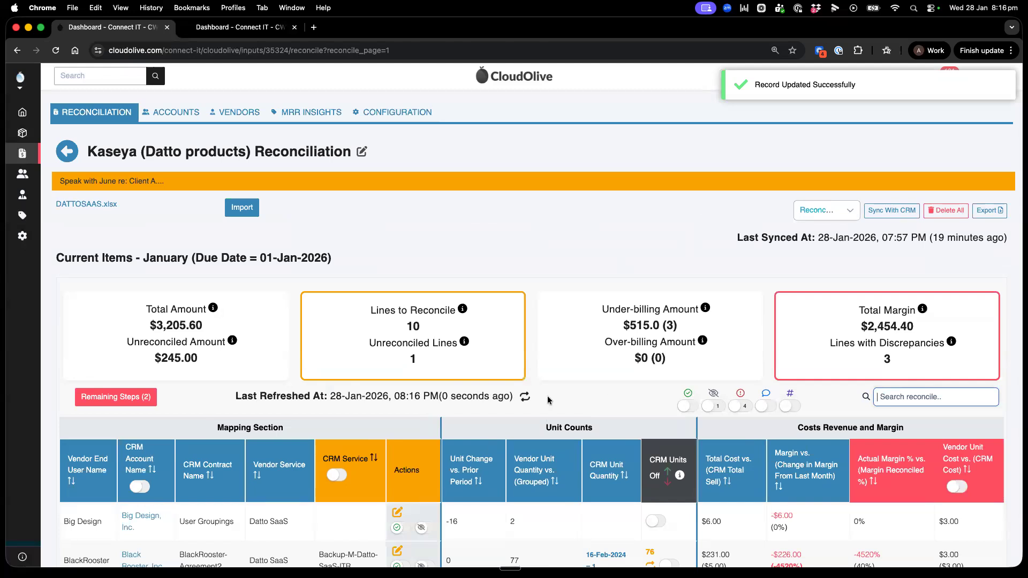
left_click_drag(370, 343, 431, 359)
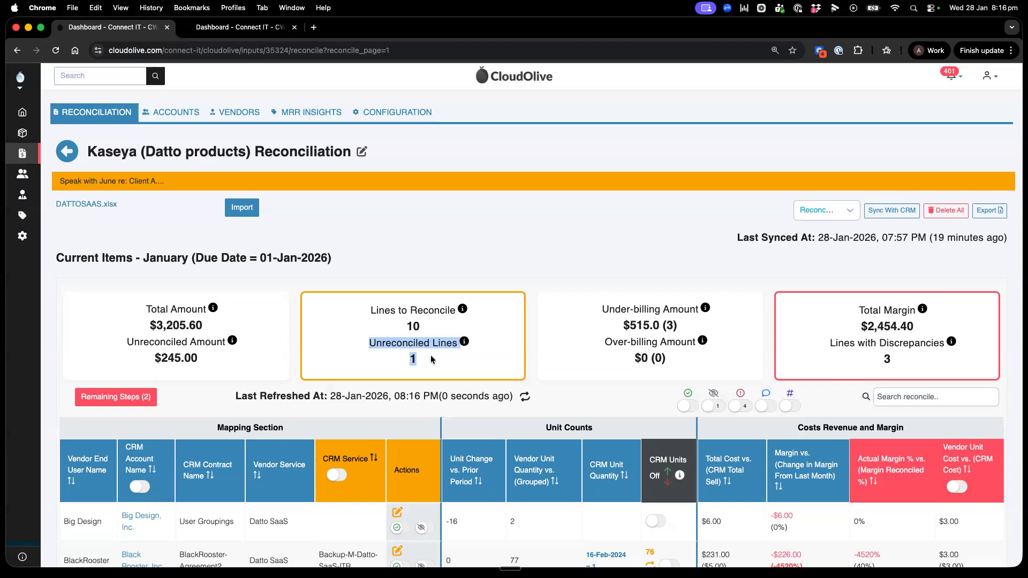
Step: Try out a SaaS CRM service and the contract choices on Big Design's line, and discard the edit
scroll(430, 355, "down", 3)
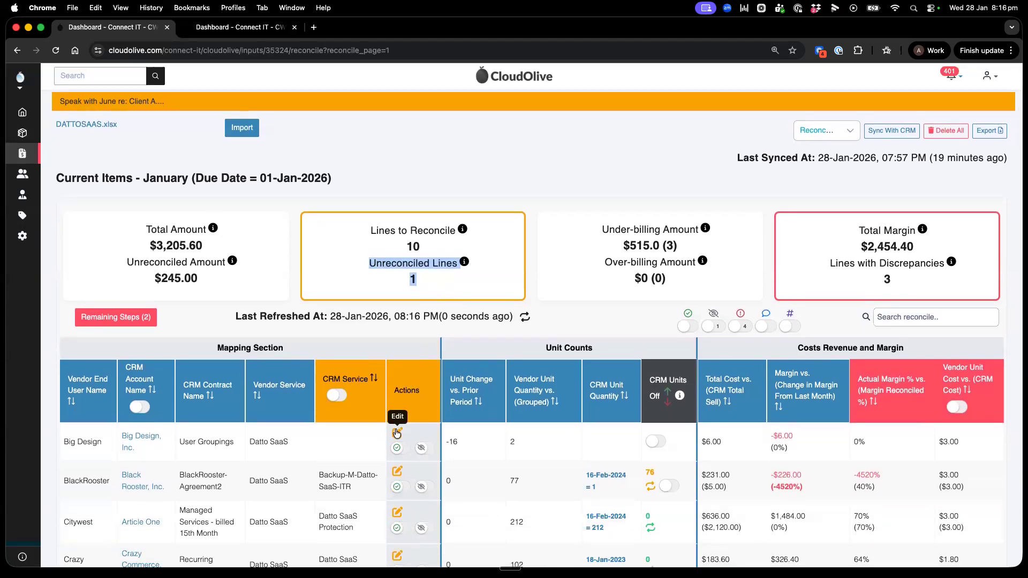
left_click(397, 432)
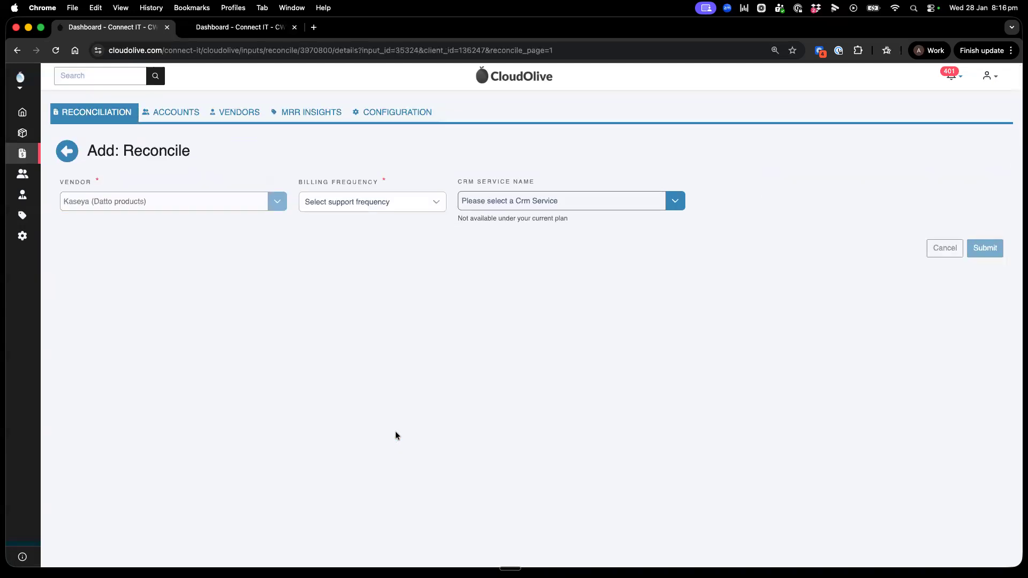
left_click(399, 287)
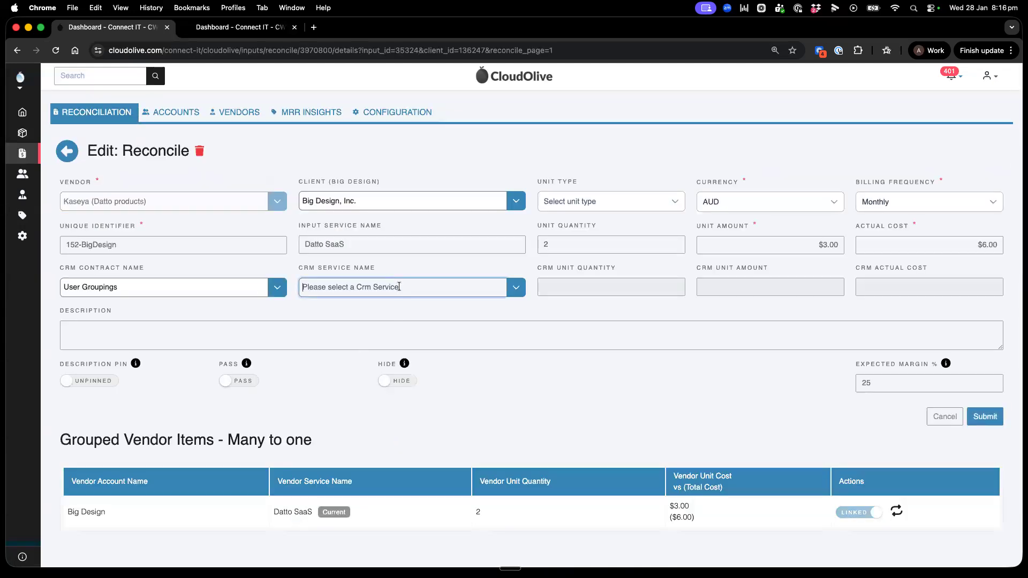
type("saas")
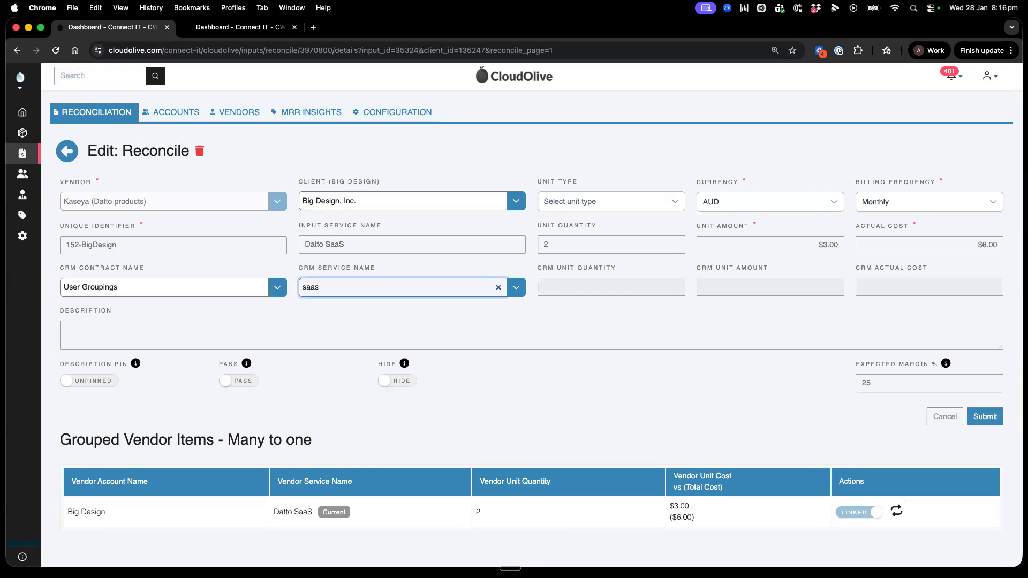
left_click(412, 306)
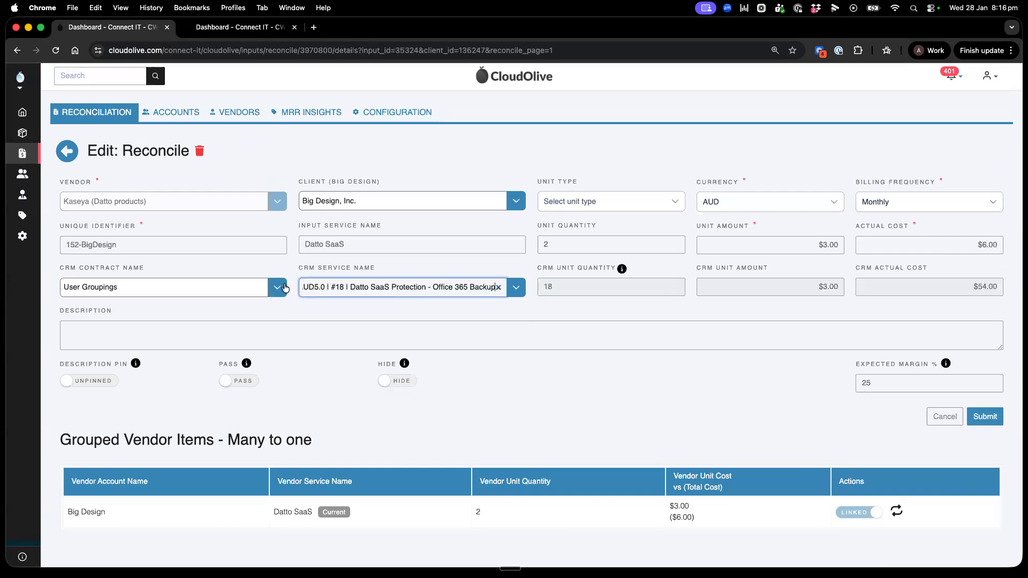
left_click(258, 288)
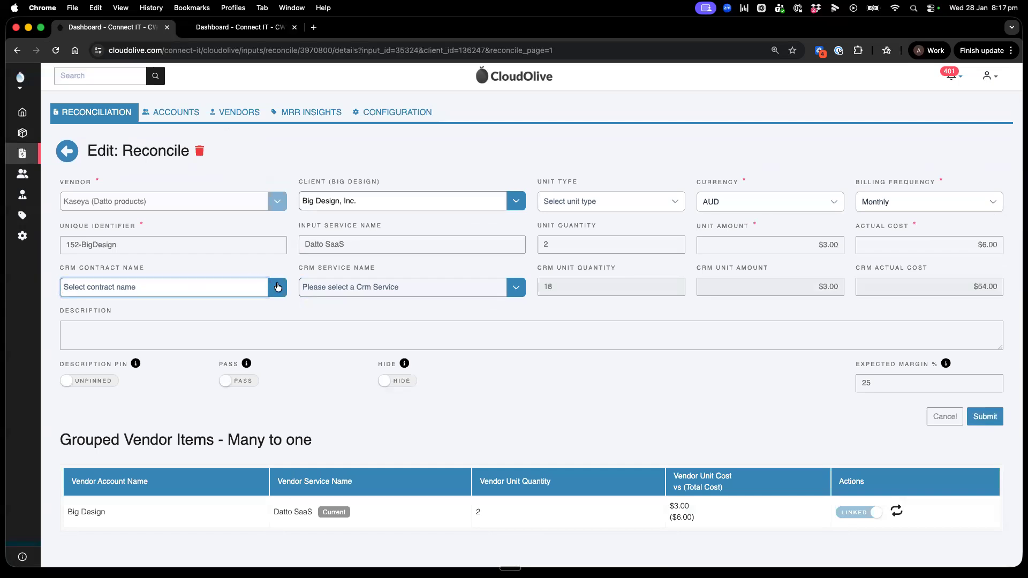
left_click(198, 287)
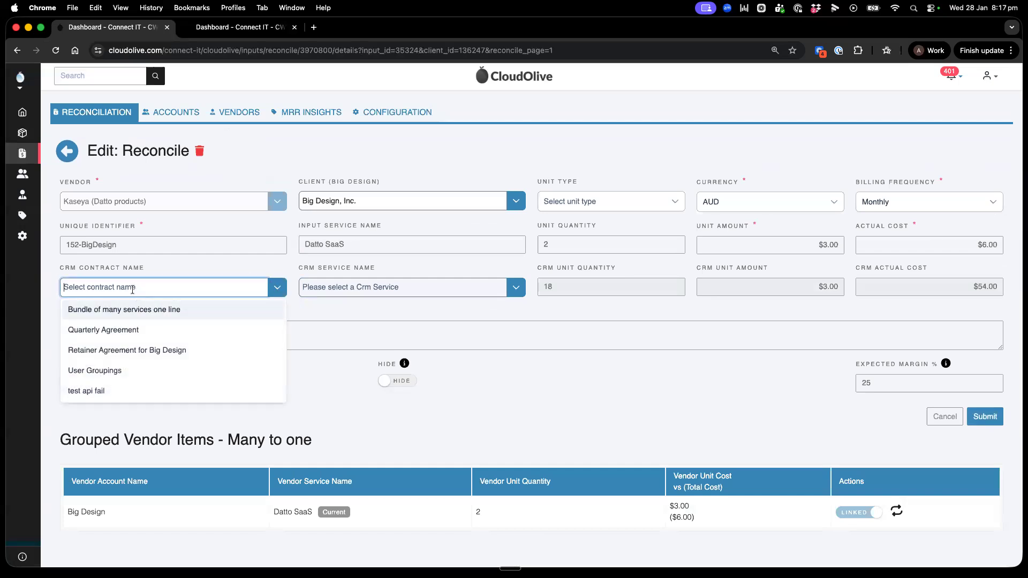
type("user")
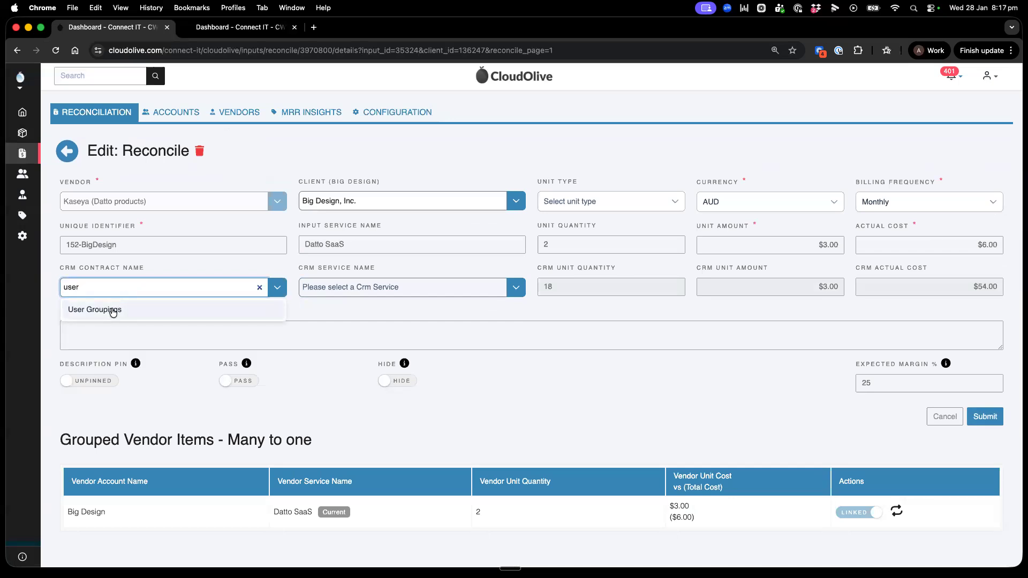
left_click(259, 287)
left_click(946, 417)
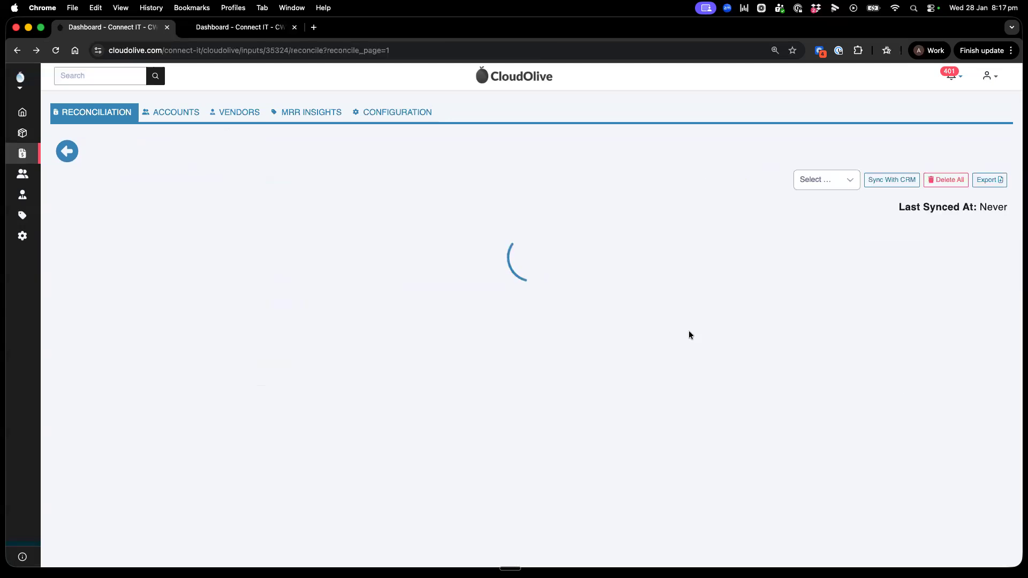
Step: Review the Mapping Section, Unit Counts, and Costs Revenue and Margin groups, along with the Unreconciled Lines figure
scroll(530, 232, "down", 1)
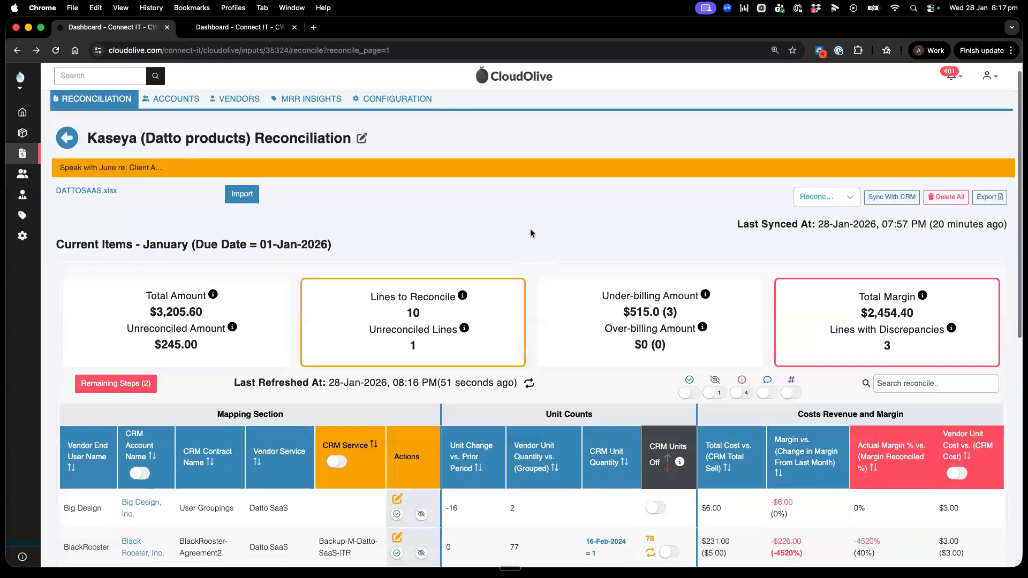
scroll(530, 230, "down", 4)
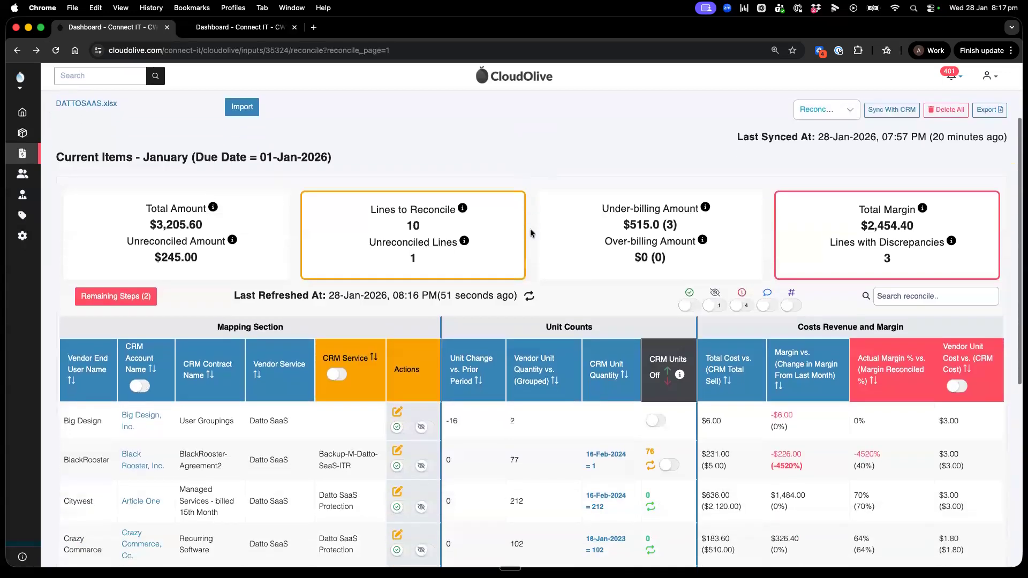
scroll(530, 232, "down", 2)
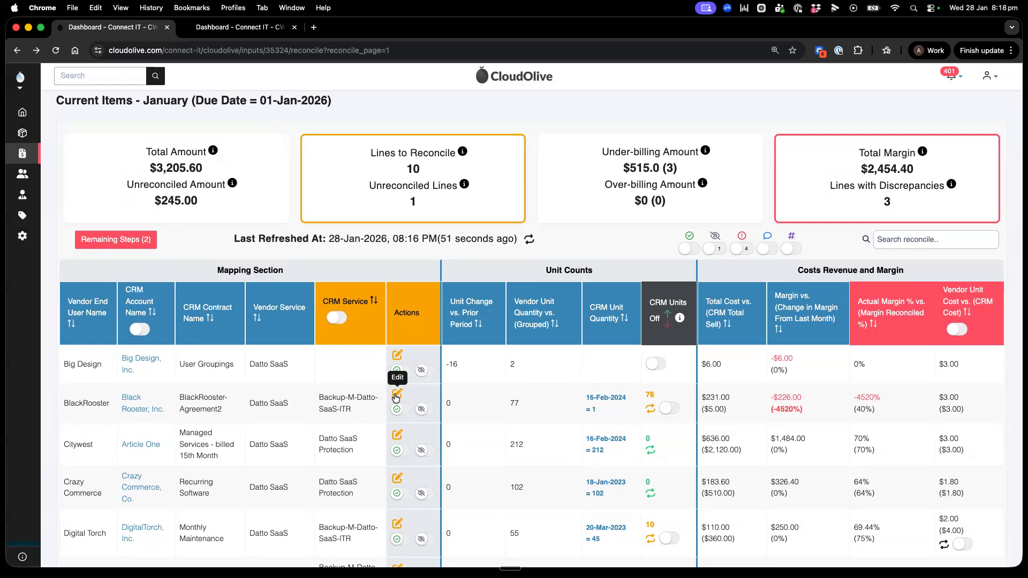
left_click_drag(217, 271, 286, 274)
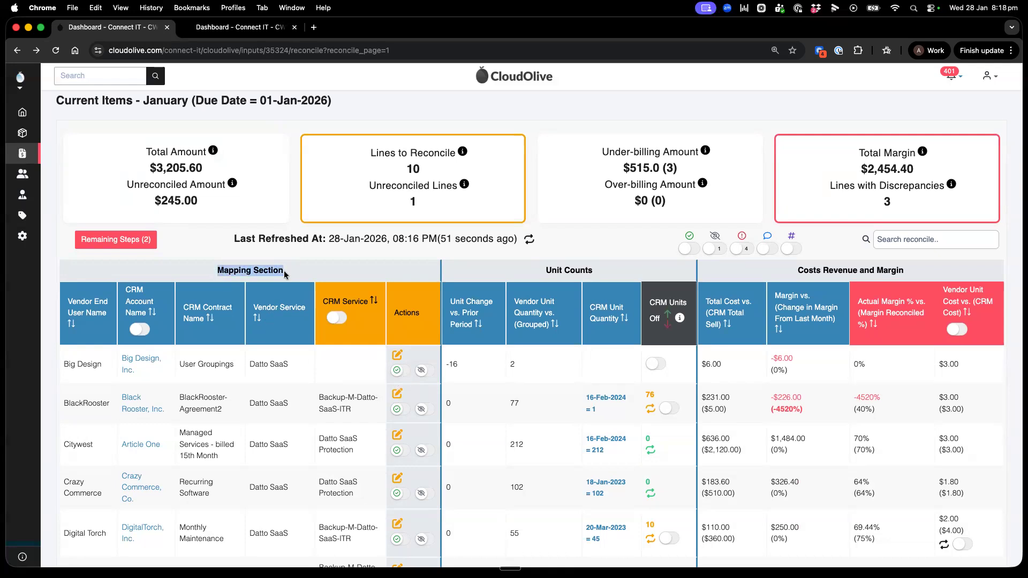
left_click_drag(545, 268, 608, 272)
left_click_drag(798, 270, 905, 270)
left_click(904, 271)
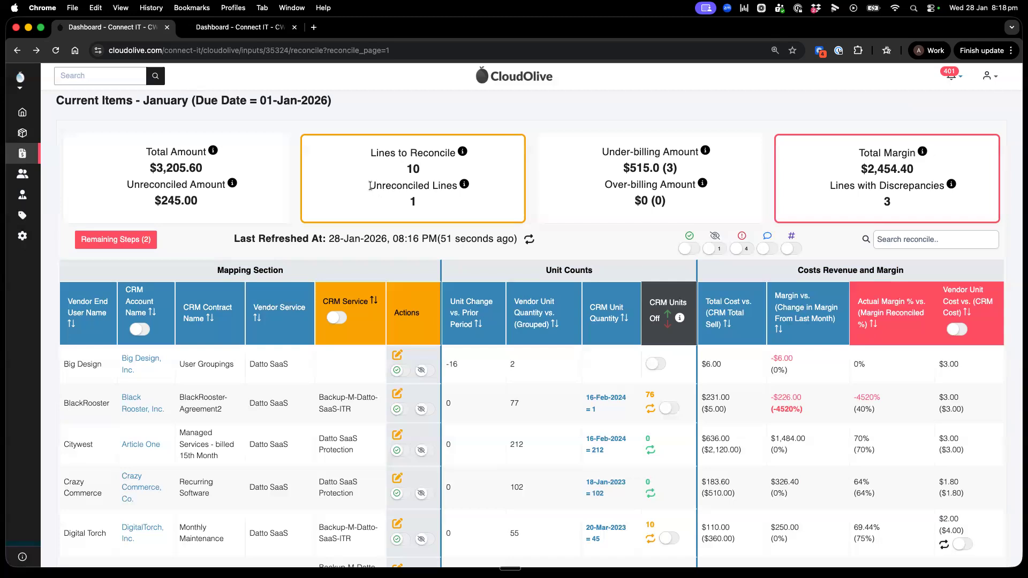
left_click_drag(370, 185, 423, 205)
left_click(423, 205)
Step: Filter to lines without a CRM service and map Big Design's Datto SaaS line to the Datto SaaS Protection service, saving the record
left_click(337, 319)
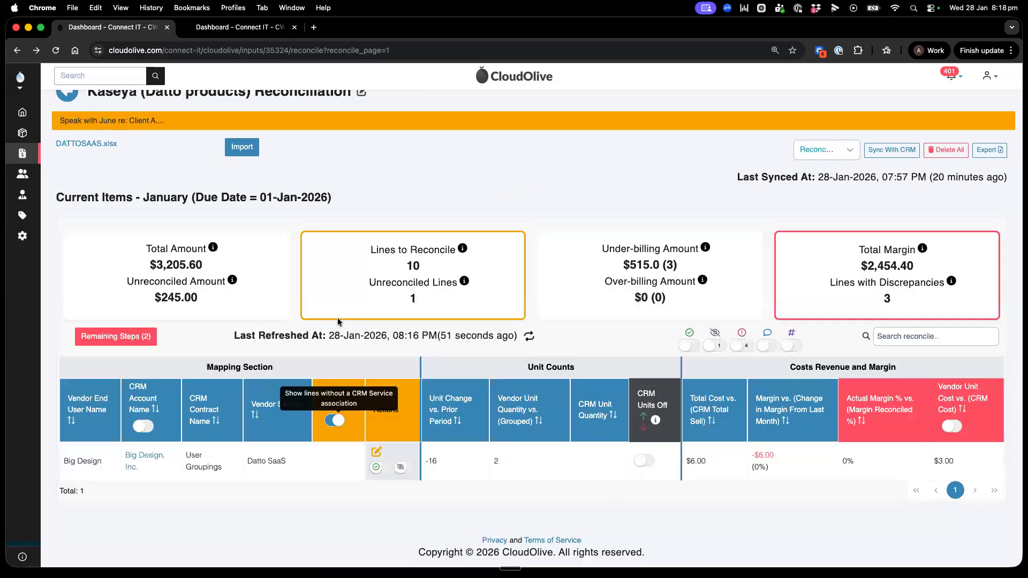
left_click(380, 451)
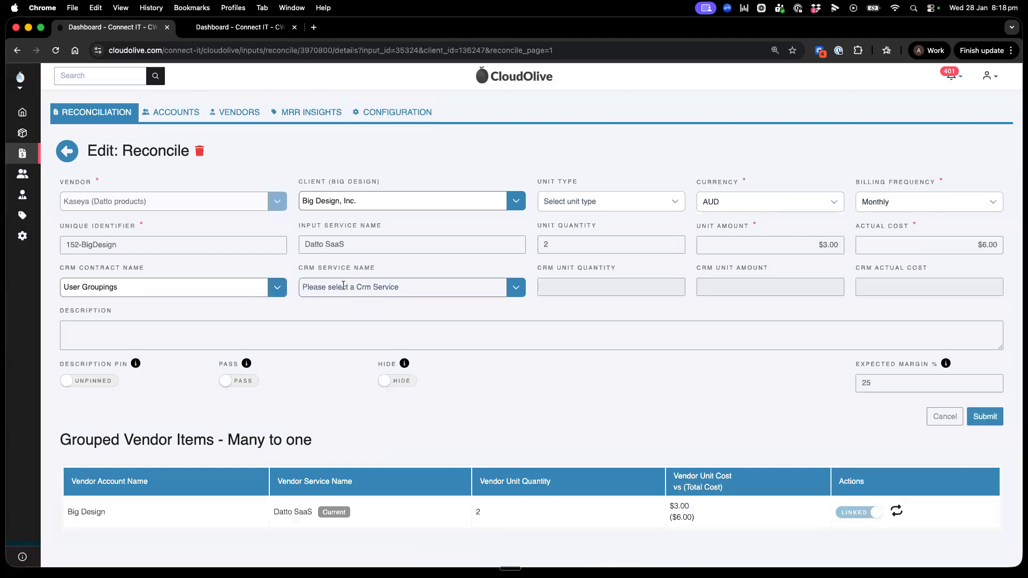
left_click(335, 288)
type("saa")
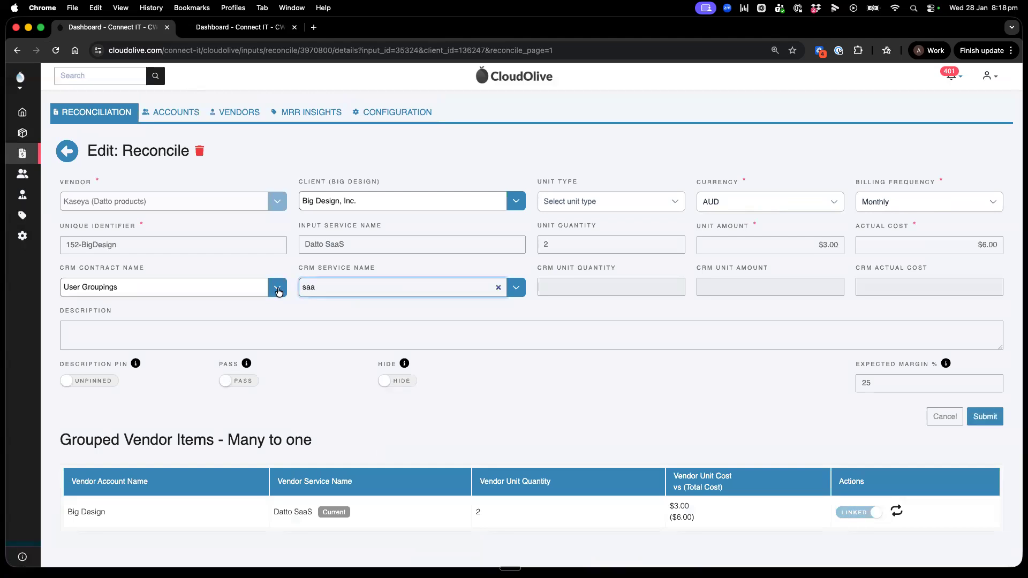
left_click(475, 311)
left_click(986, 416)
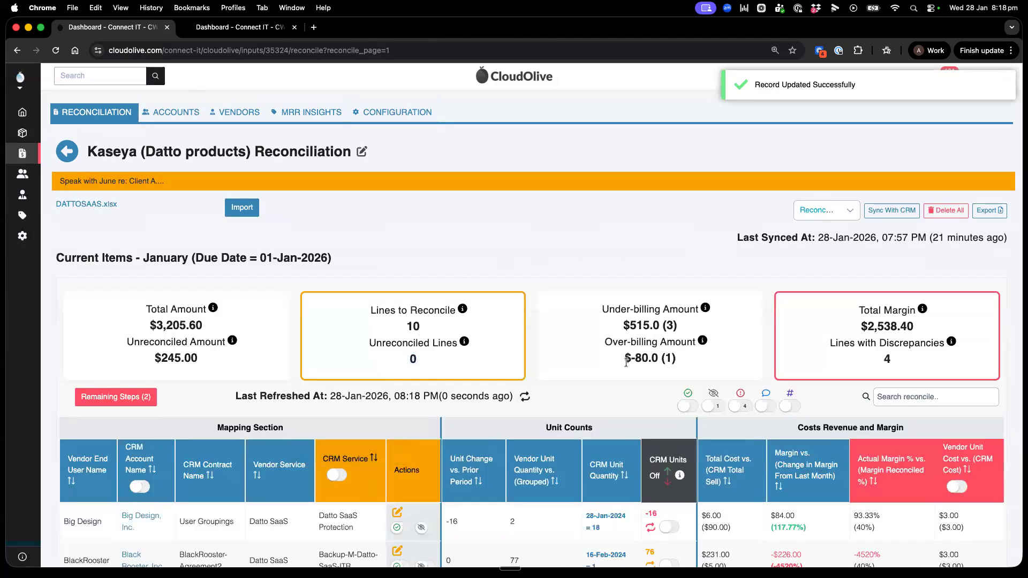
Step: Check the under-billing and over-billing amounts and sort the lines by CRM Units Off, largest first
scroll(658, 230, "down", 3)
left_click_drag(621, 219, 679, 220)
left_click(674, 271)
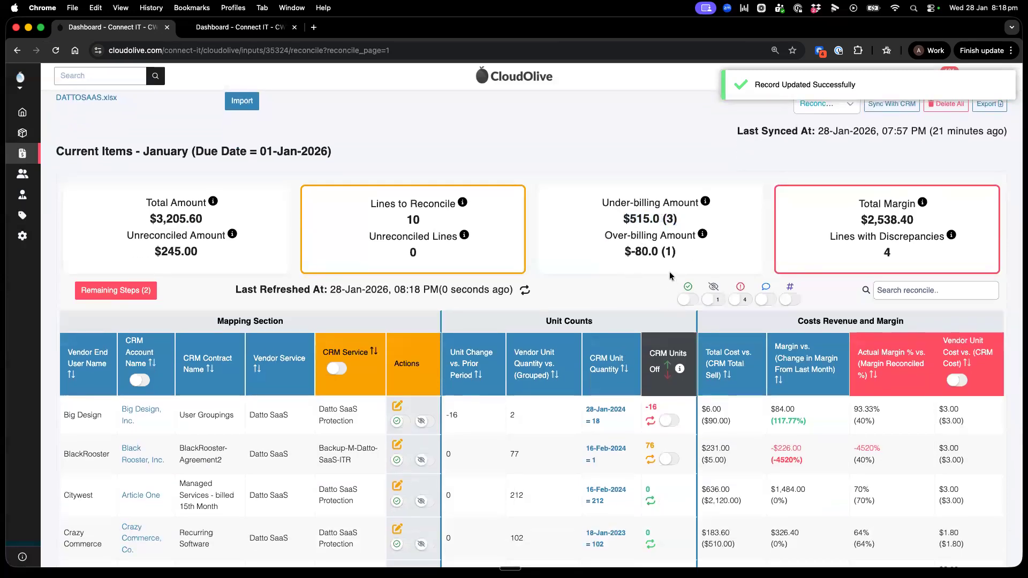
left_click(669, 359)
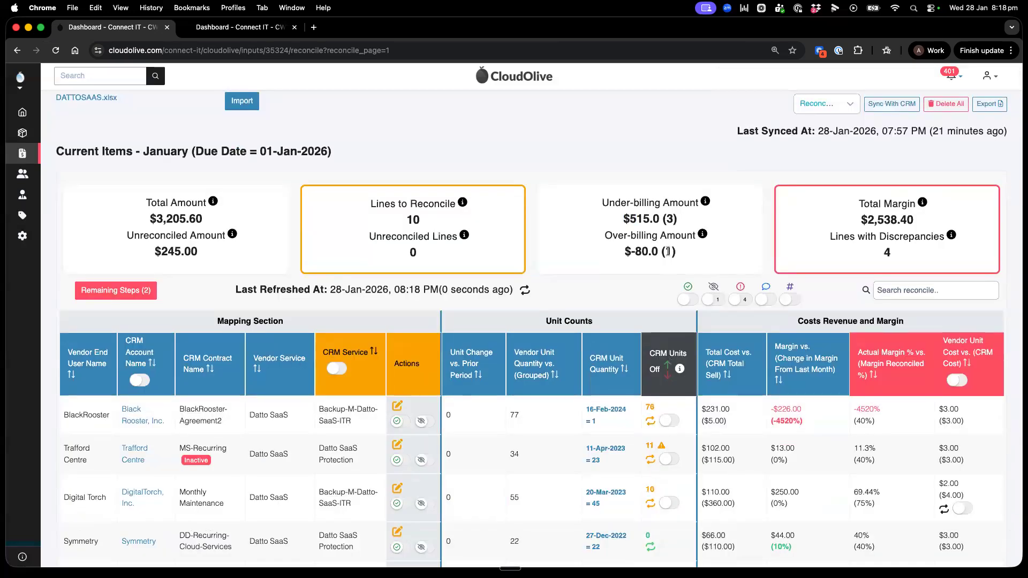
left_click_drag(623, 219, 658, 219)
left_click(658, 219)
Step: Check the Total Margin and show only lines where the vendor unit cost doesn't match the CRM unit cost
left_click_drag(862, 220, 915, 221)
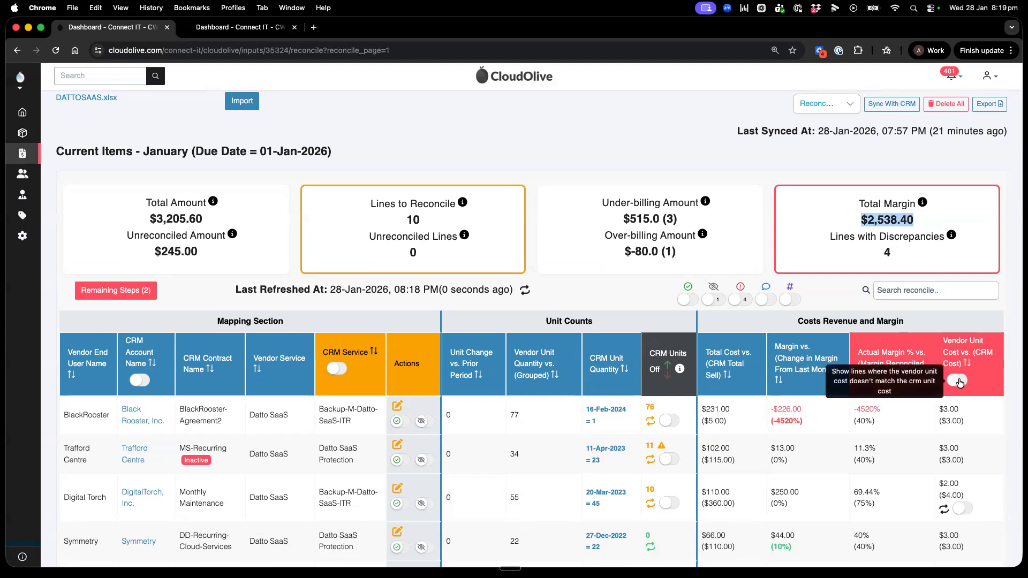
left_click(958, 380)
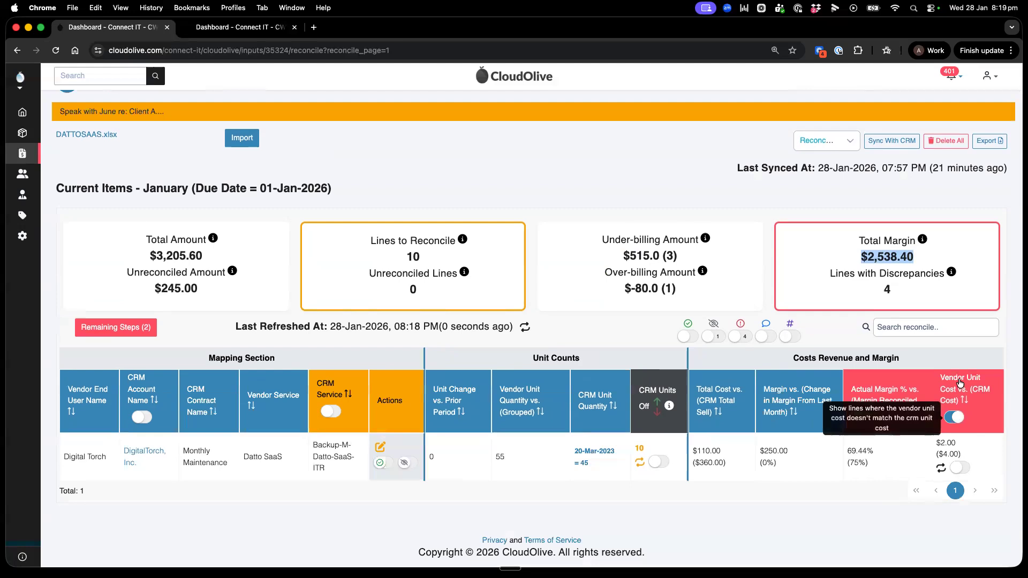
Step: Review the proposed unit cost and price update for Digital Torch's line without syncing it, and check the Under-billing Amount
left_click(987, 445)
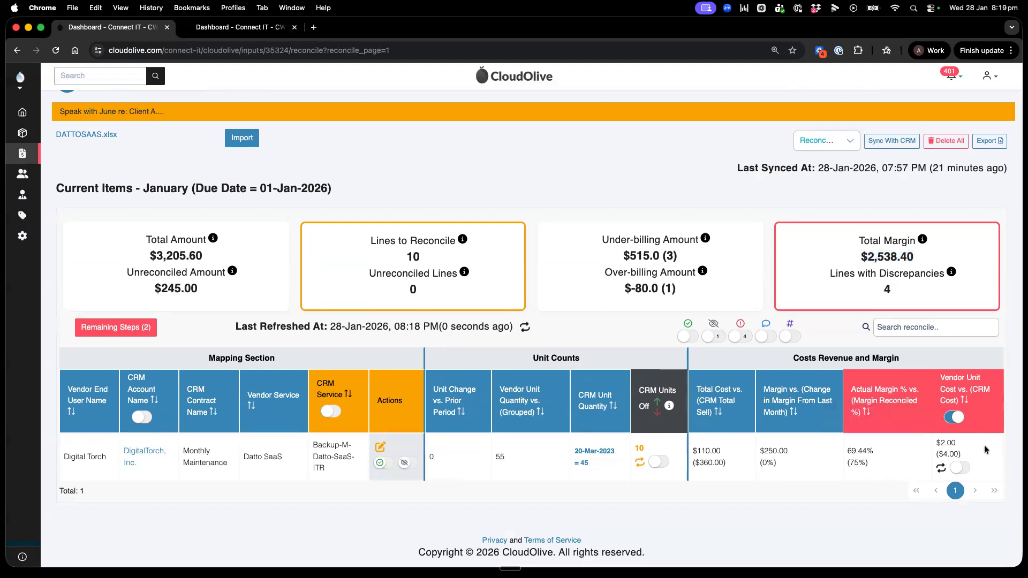
left_click(941, 468)
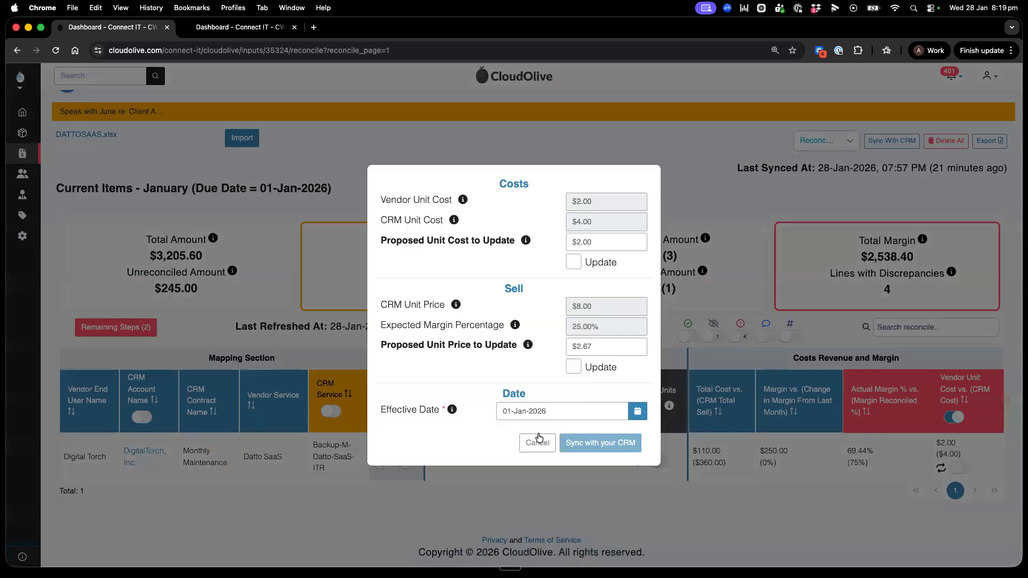
left_click(537, 442)
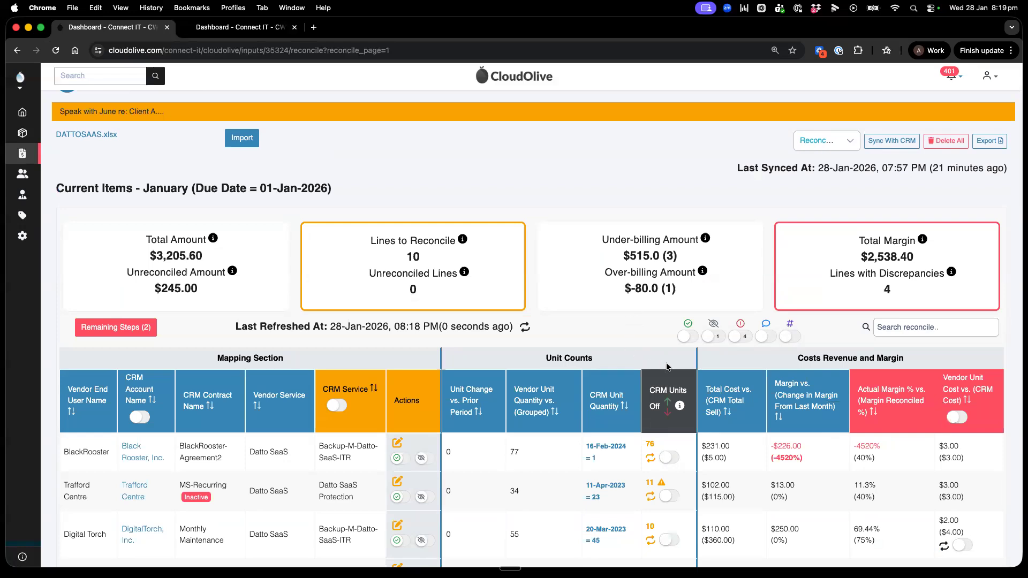
left_click_drag(684, 258, 619, 261)
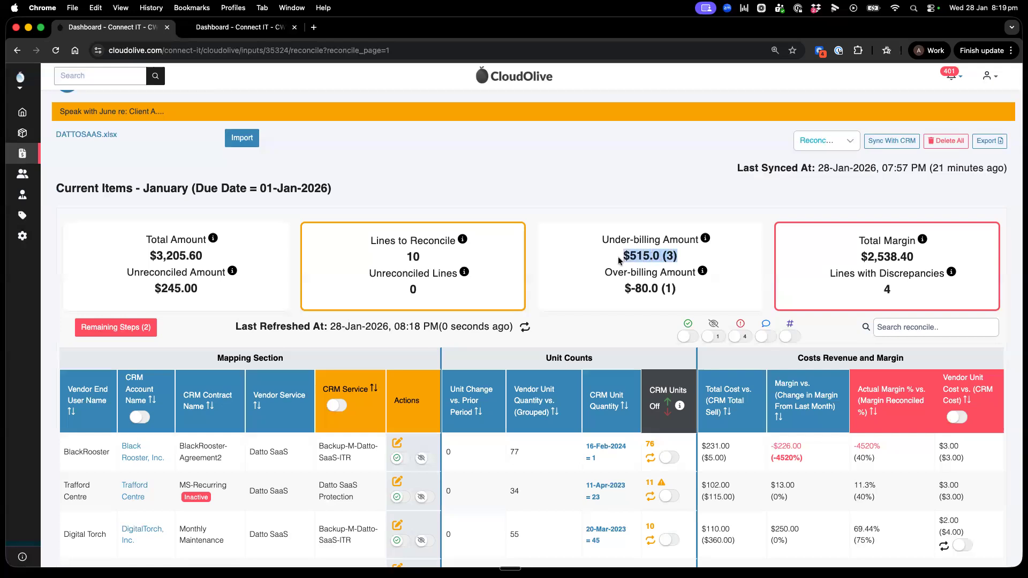
left_click(619, 261)
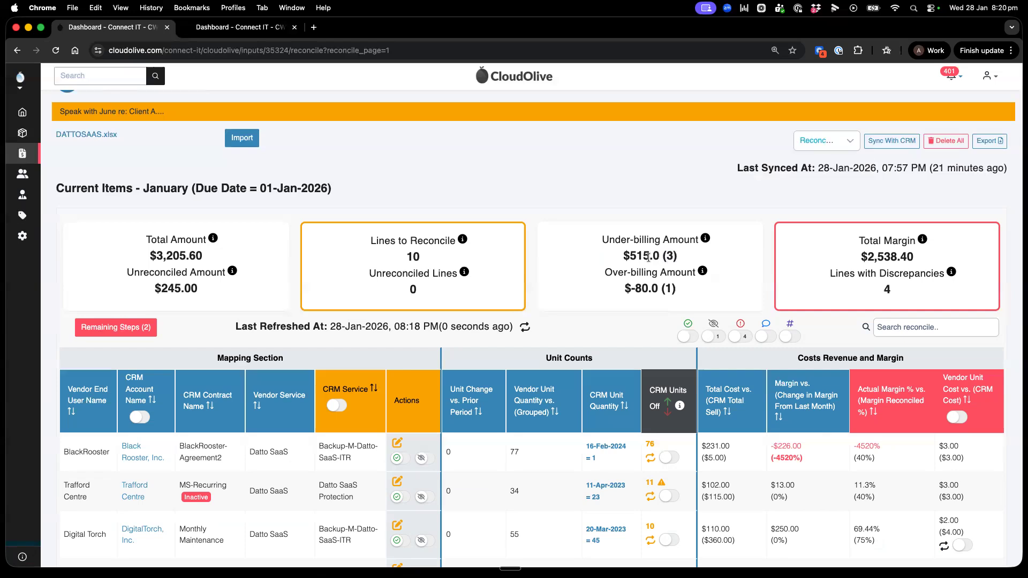
Step: Return to the reconciliation list, edit the Kaseya (Datto products) entry and open its vendor account record
scroll(227, 194, "up", 1)
scroll(227, 193, "down", 1)
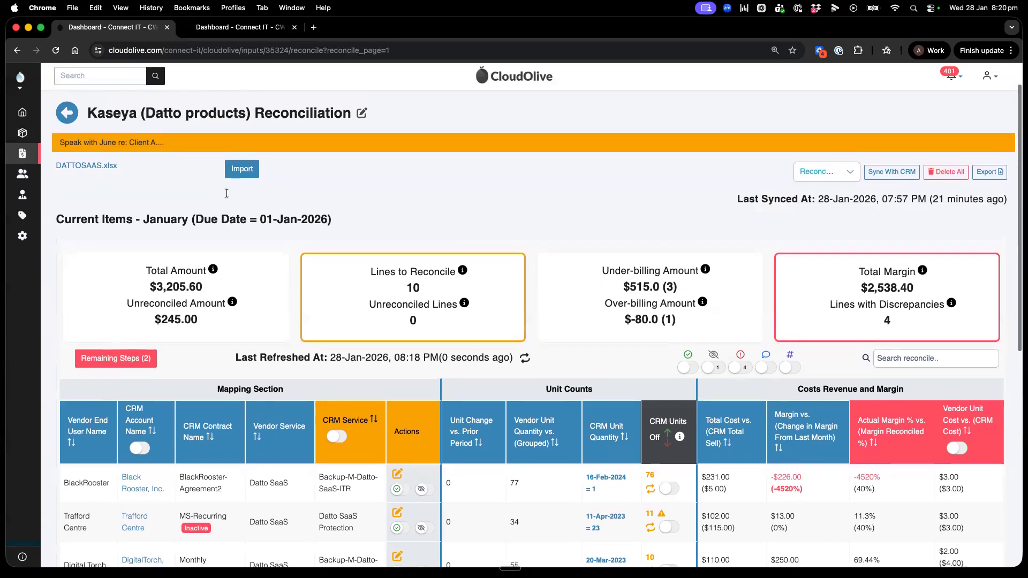
scroll(227, 193, "up", 1)
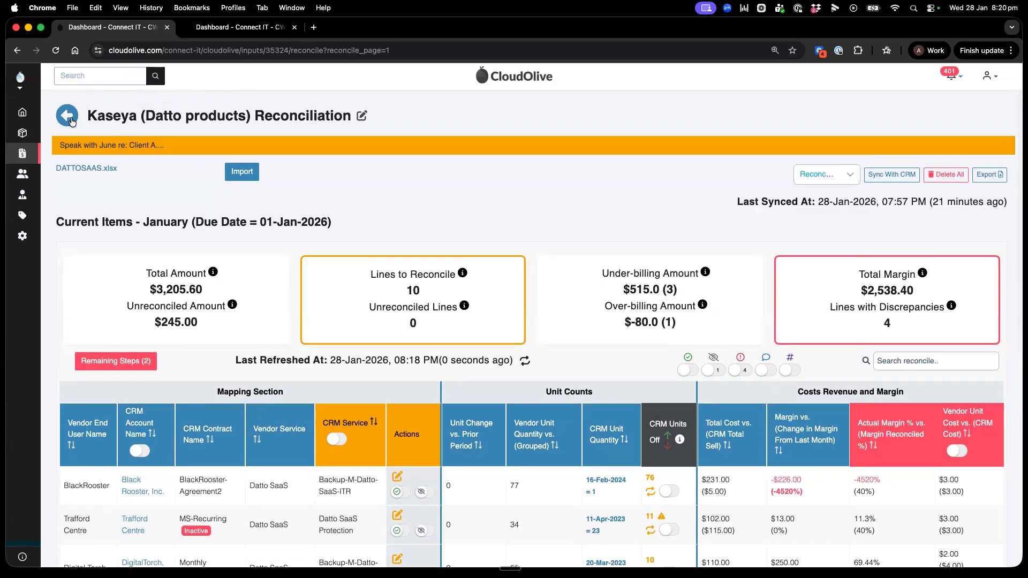
left_click(68, 116)
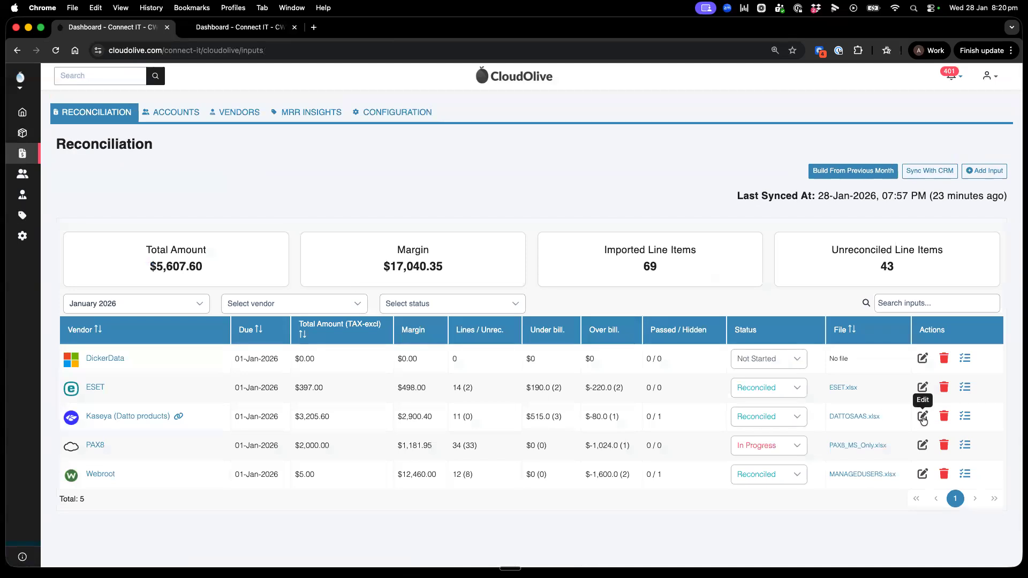
left_click(922, 418)
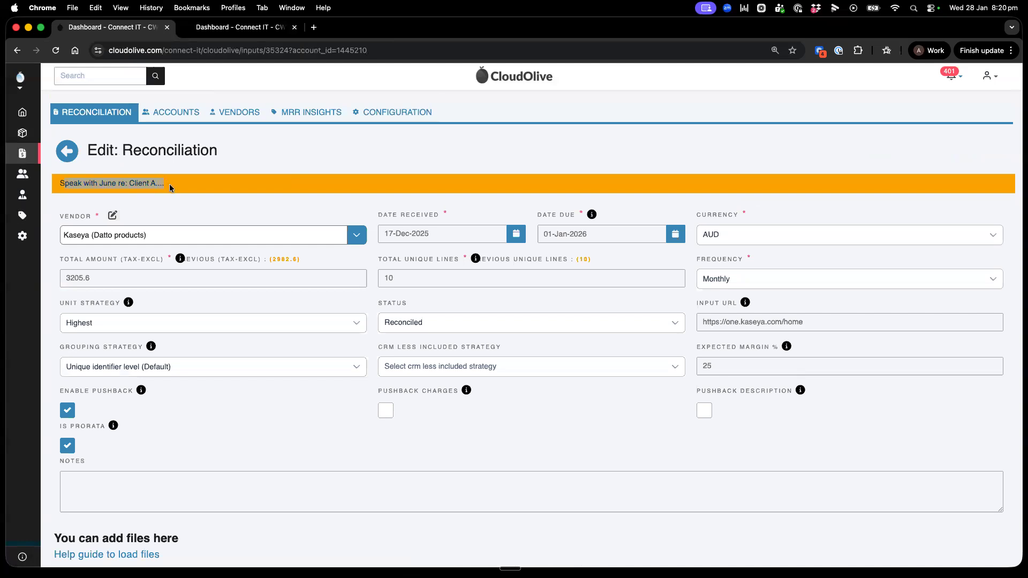
left_click(113, 215)
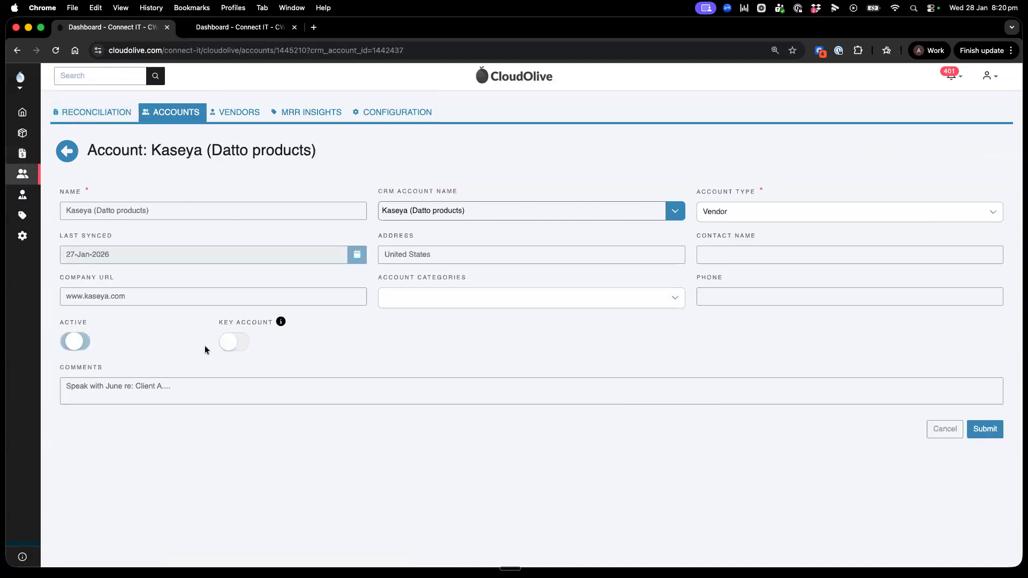
Step: Submit the Kaseya account with its existing comment, submit the reconciliation form and check the comment banner on the reconciliation page
left_click_drag(177, 387, 70, 391)
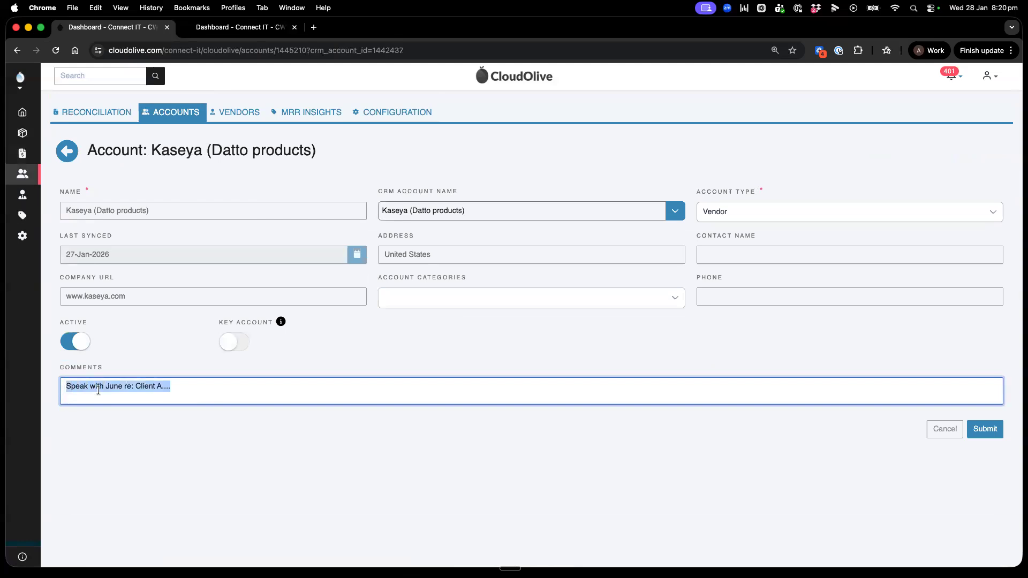
left_click(99, 387)
left_click(980, 430)
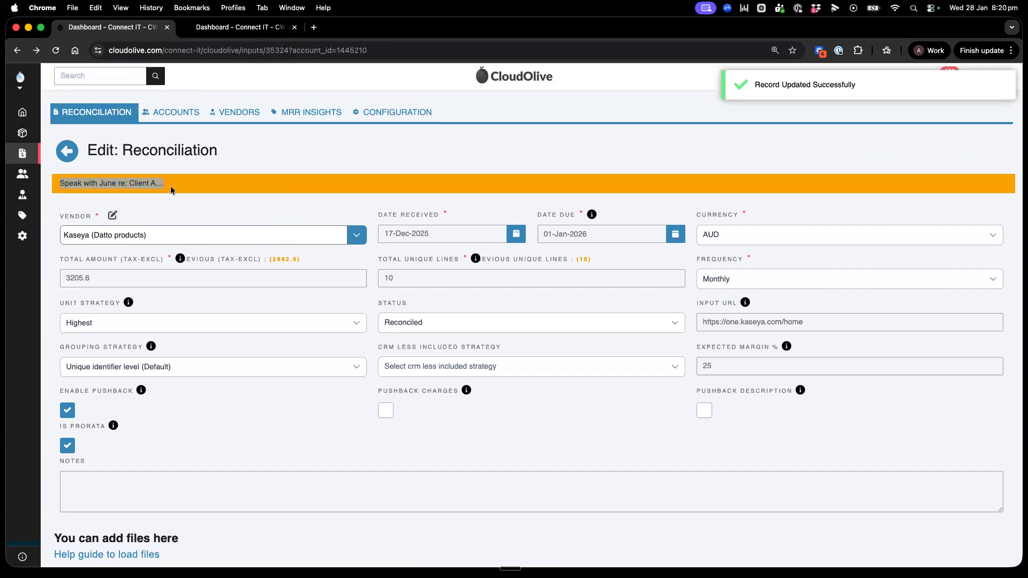
scroll(419, 300, "down", 3)
left_click(912, 562)
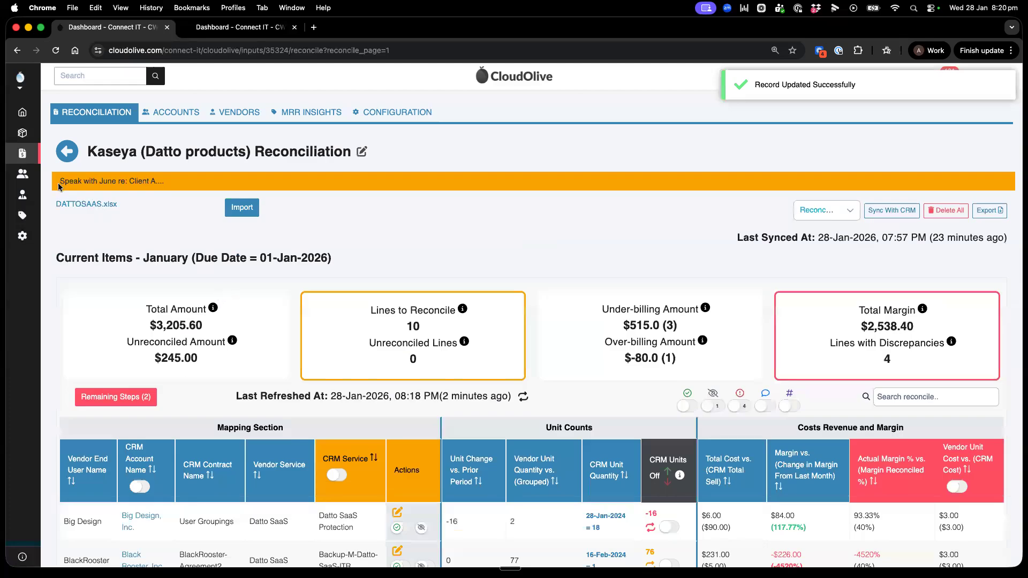
left_click_drag(60, 182, 158, 181)
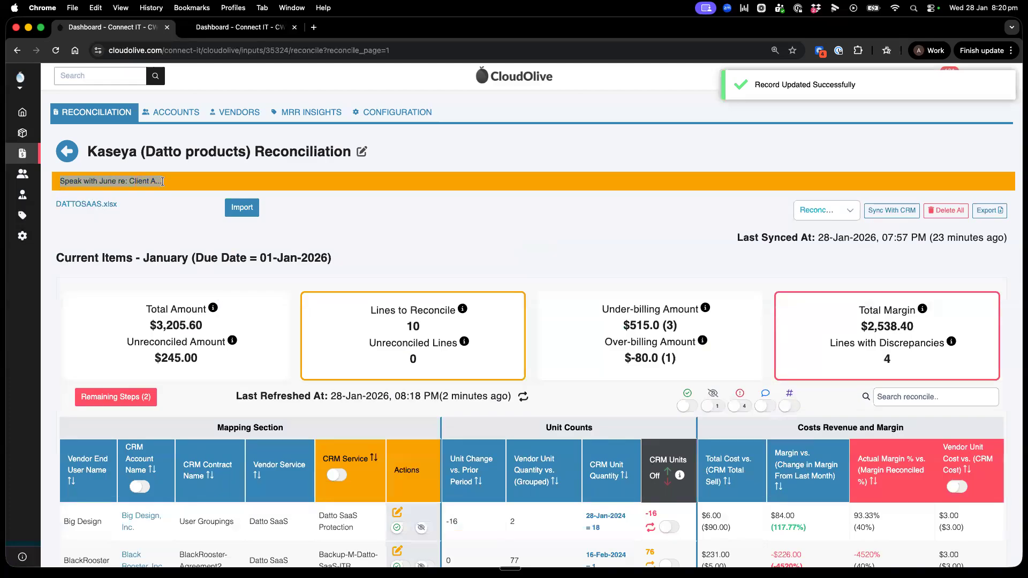
Step: Reopen the Kaseya vendor account from the reconciliation's edit form, review its Comments field and cancel without changes
left_click(361, 152)
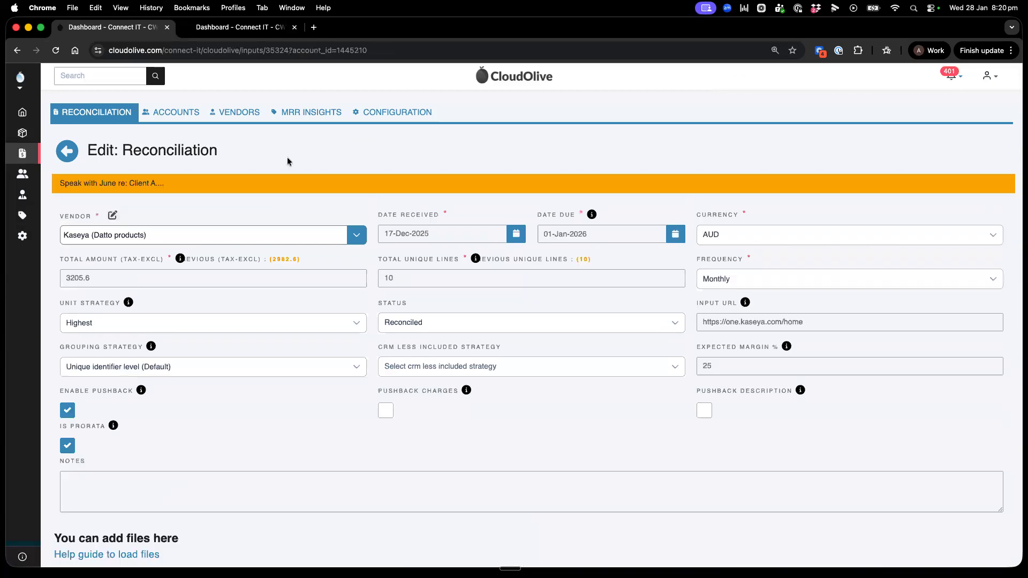
left_click(113, 214)
left_click_drag(179, 387, 57, 393)
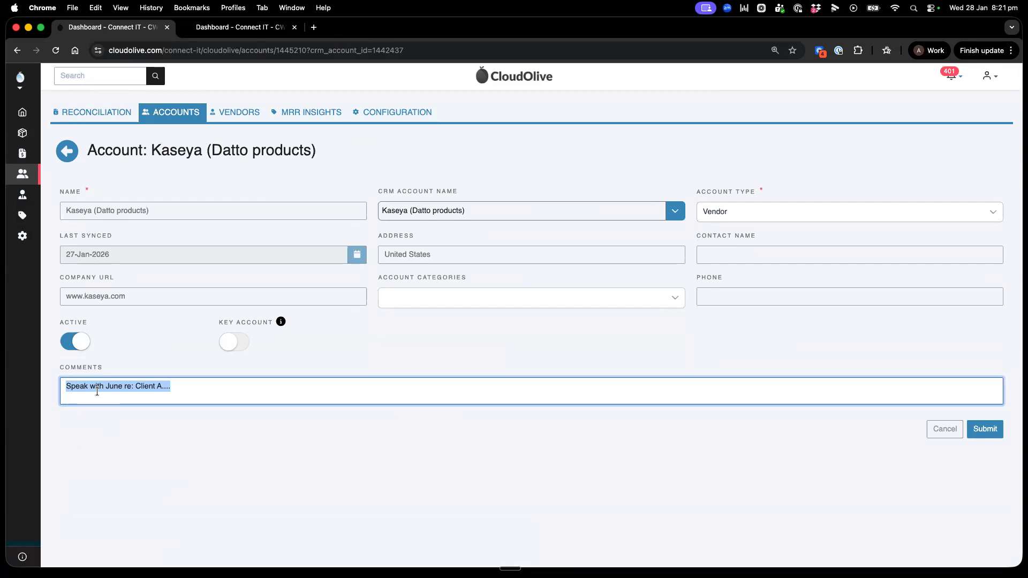
left_click(126, 388)
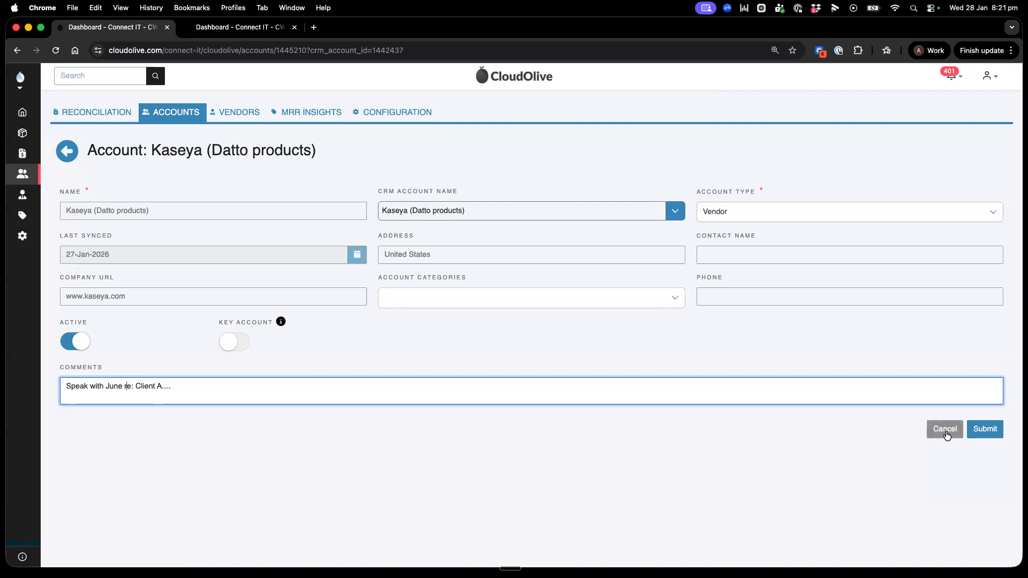
left_click(945, 430)
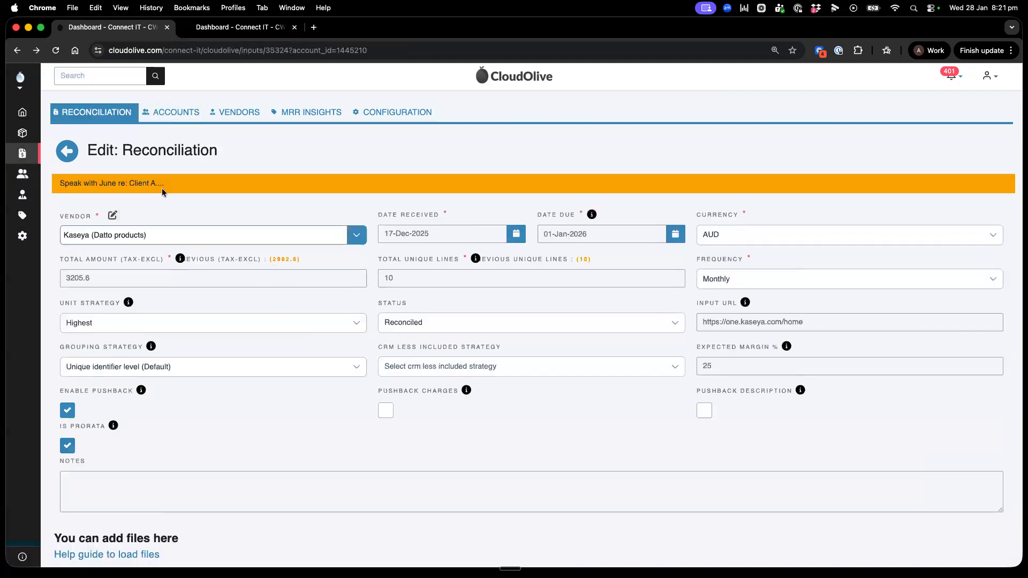
Step: Return to the reconciliation list and show the inputs for December 2025
left_click(67, 151)
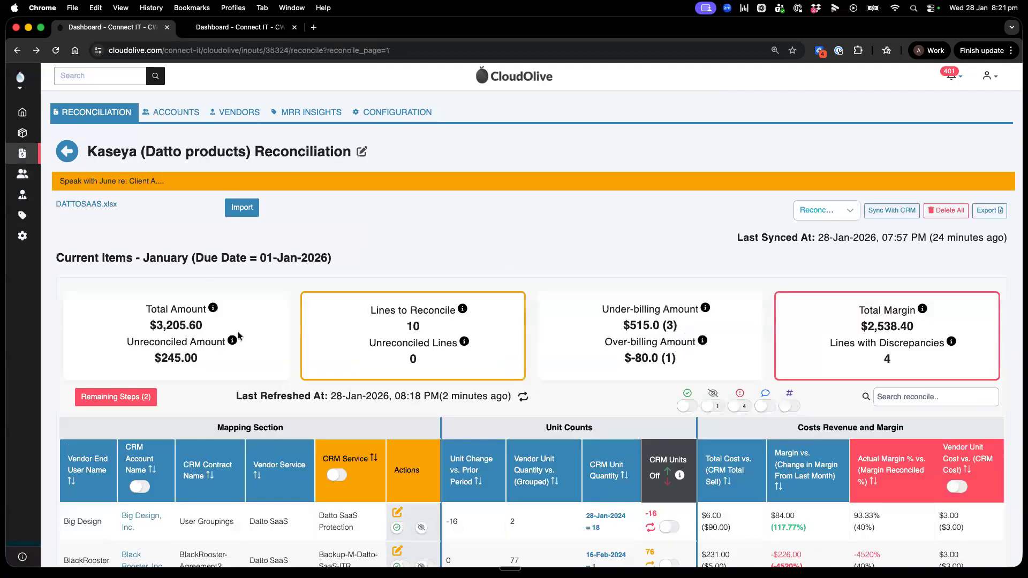
scroll(260, 346, "down", 1)
left_click(67, 142)
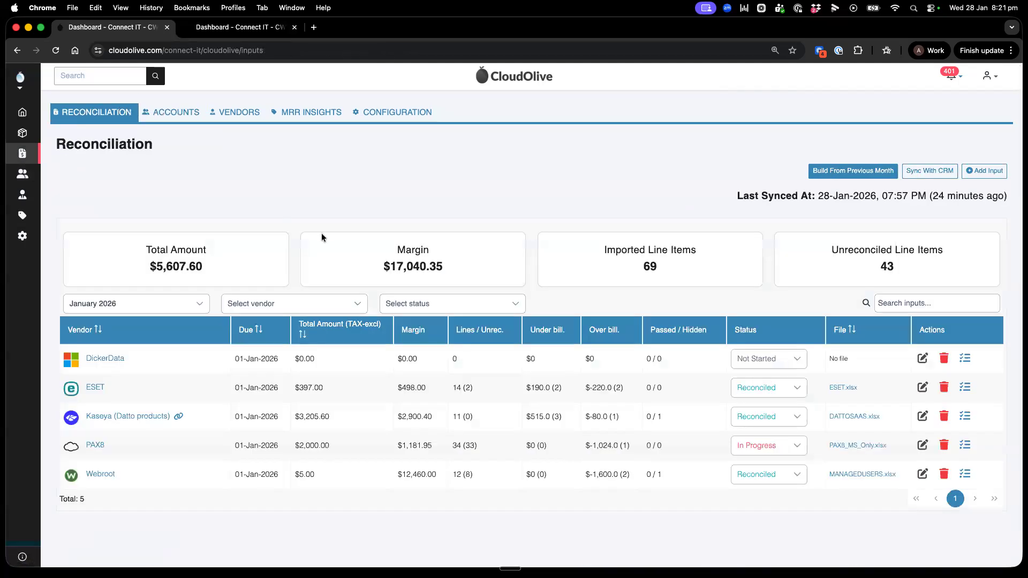
left_click(132, 302)
left_click(107, 406)
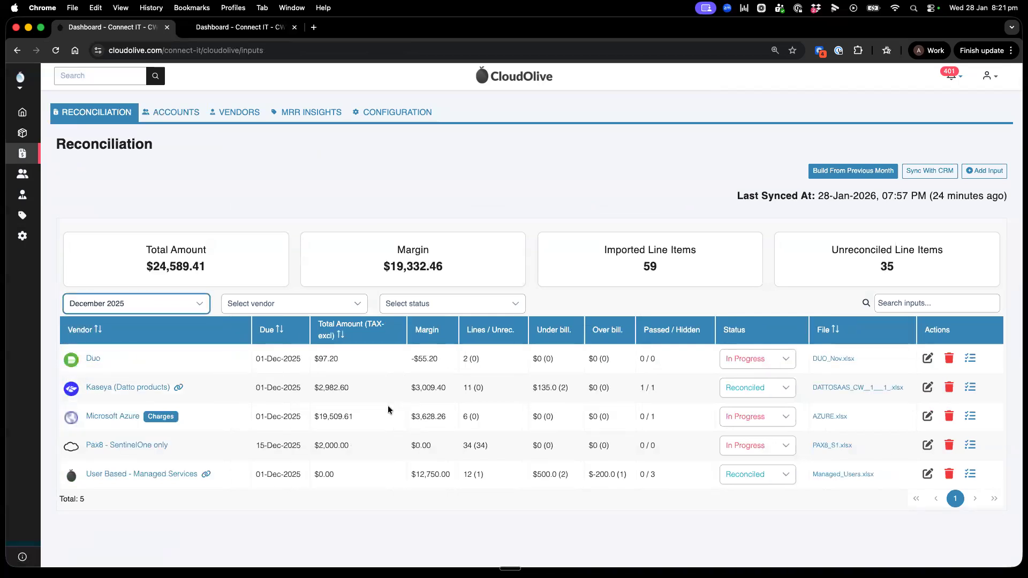
Step: Open User Based - Managed Services for editing, keep its total amount at 0 and submit the record
left_click_drag(314, 476, 335, 476)
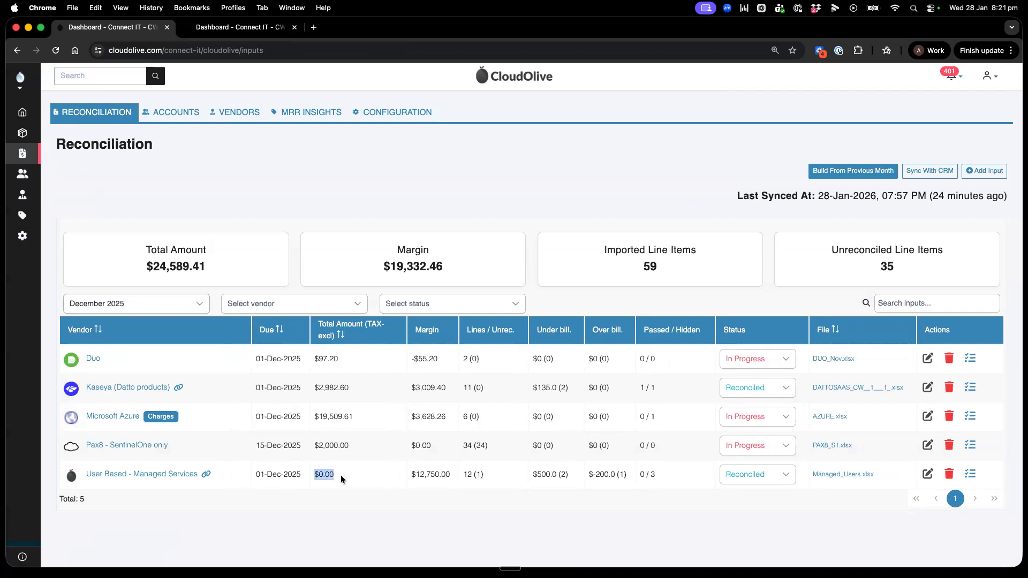
left_click(927, 474)
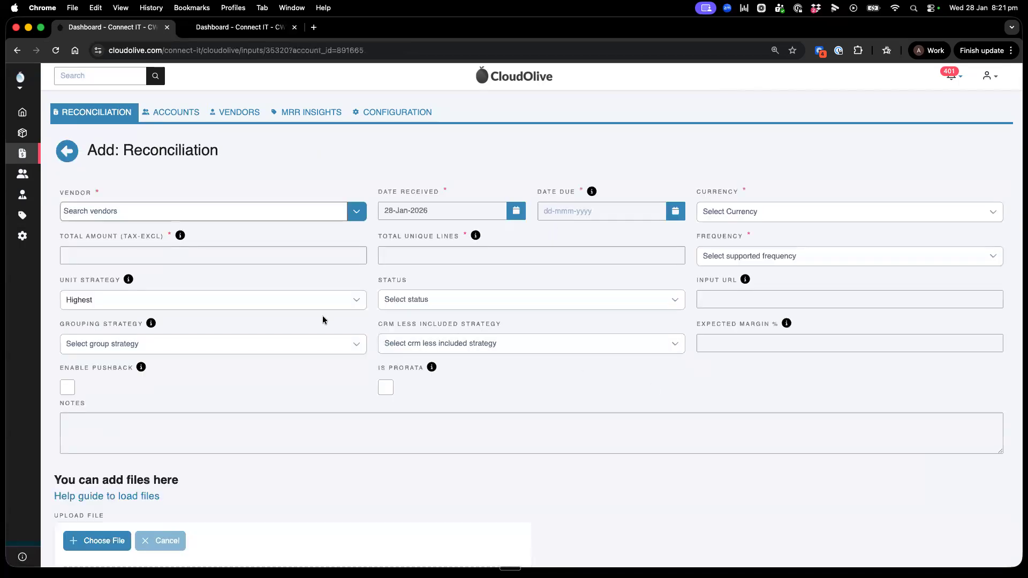
left_click(96, 279)
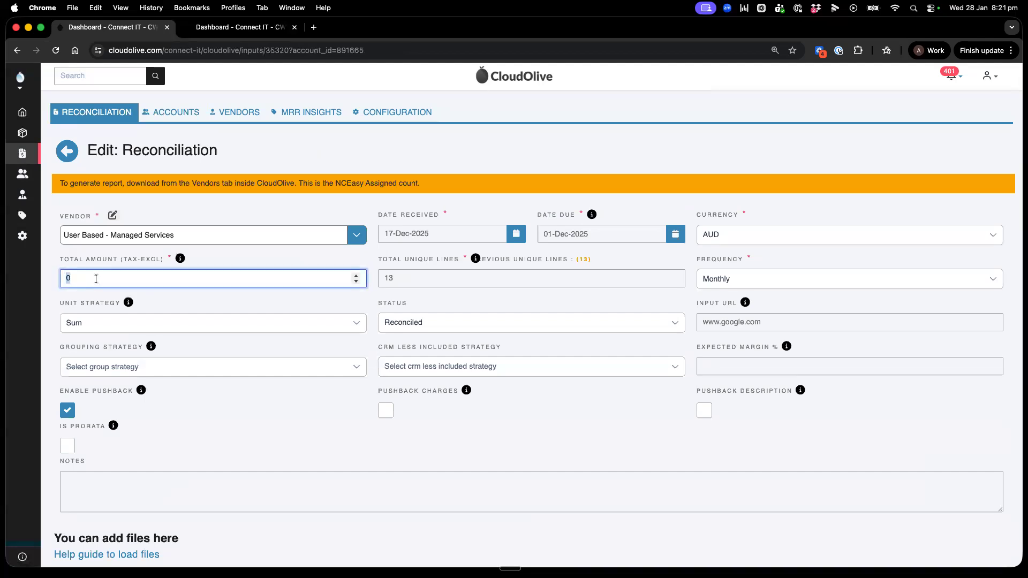
left_click(96, 279)
scroll(314, 390, "down", 5)
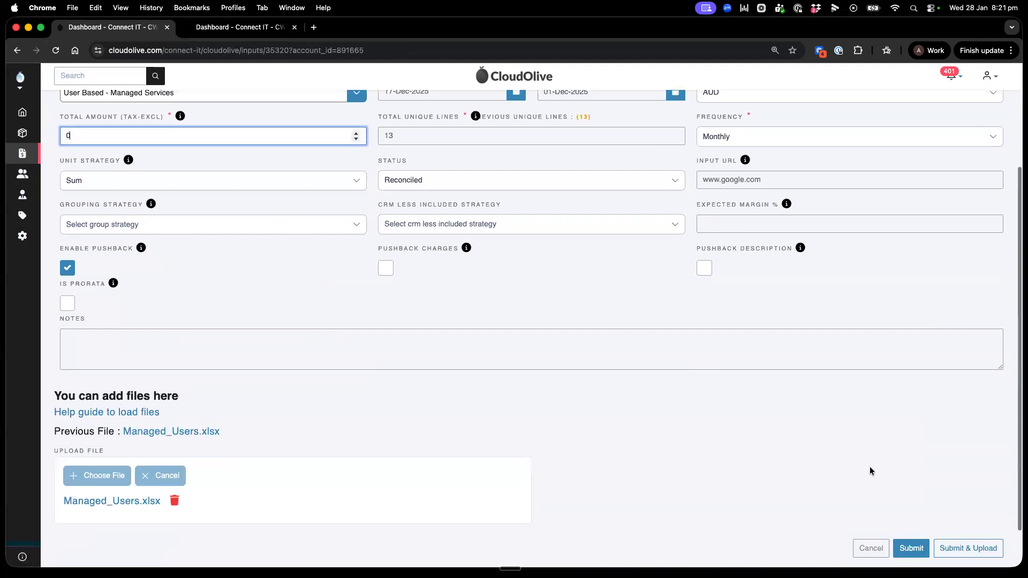
left_click(905, 547)
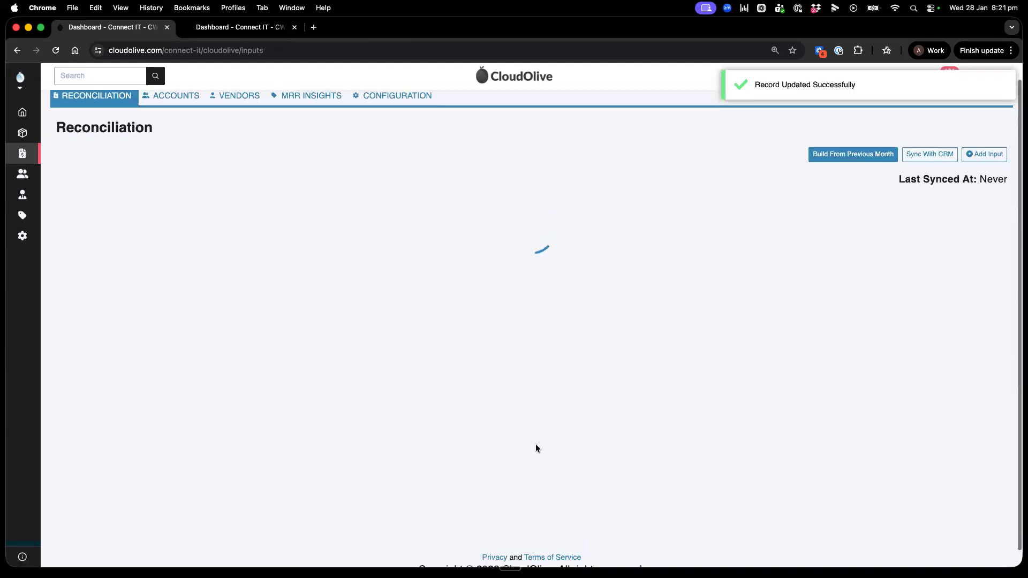
Step: Open the User Based - Managed Services reconciliation and compare the units-only columns with the full cost and margin columns
left_click(141, 438)
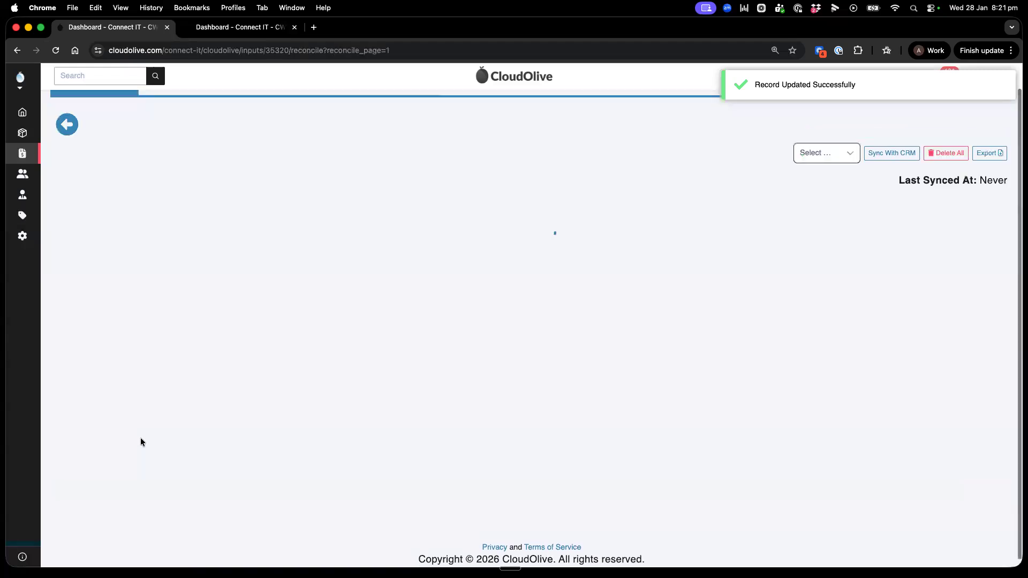
scroll(477, 310, "down", 3)
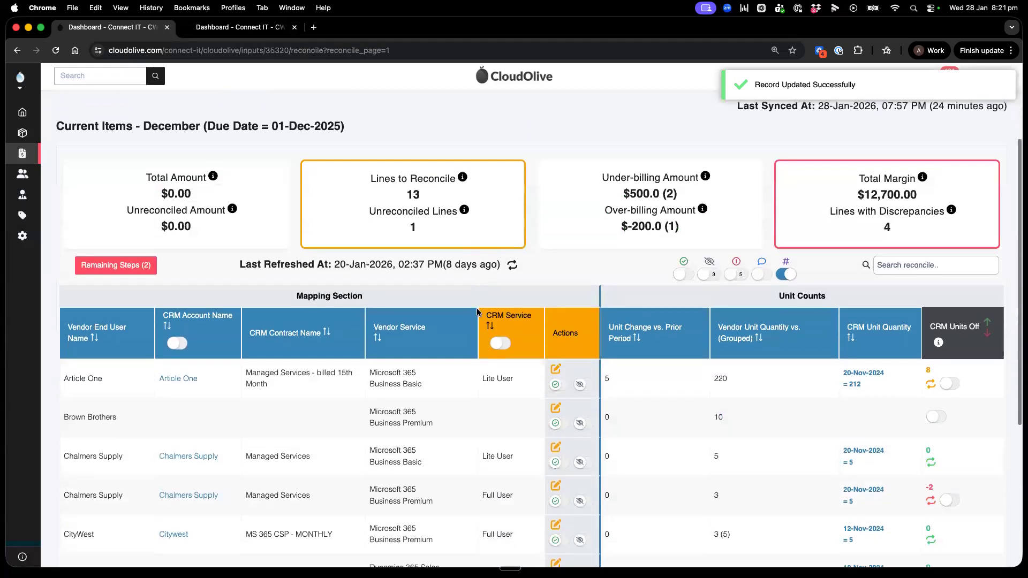
scroll(478, 314, "down", 1)
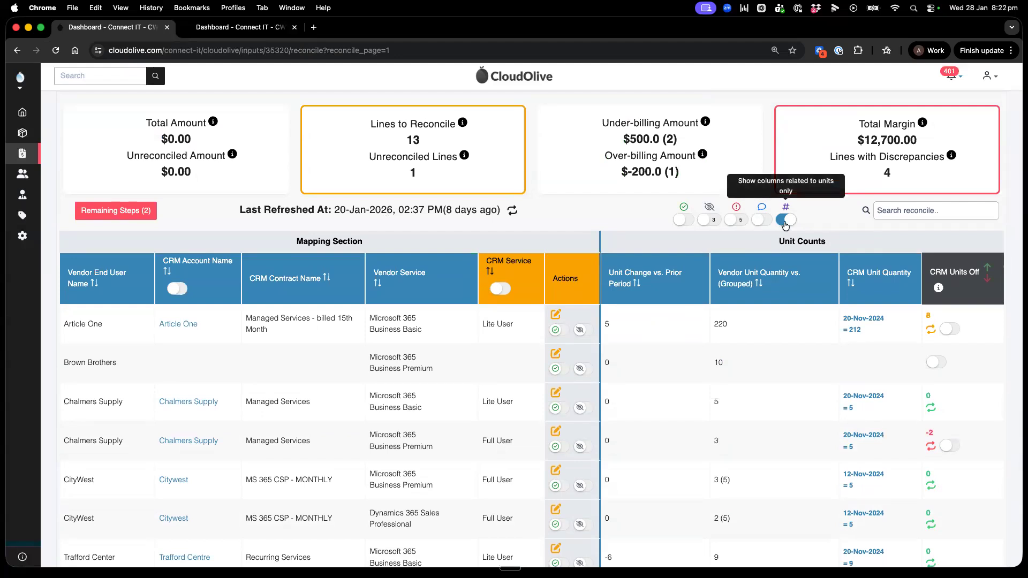
left_click(785, 220)
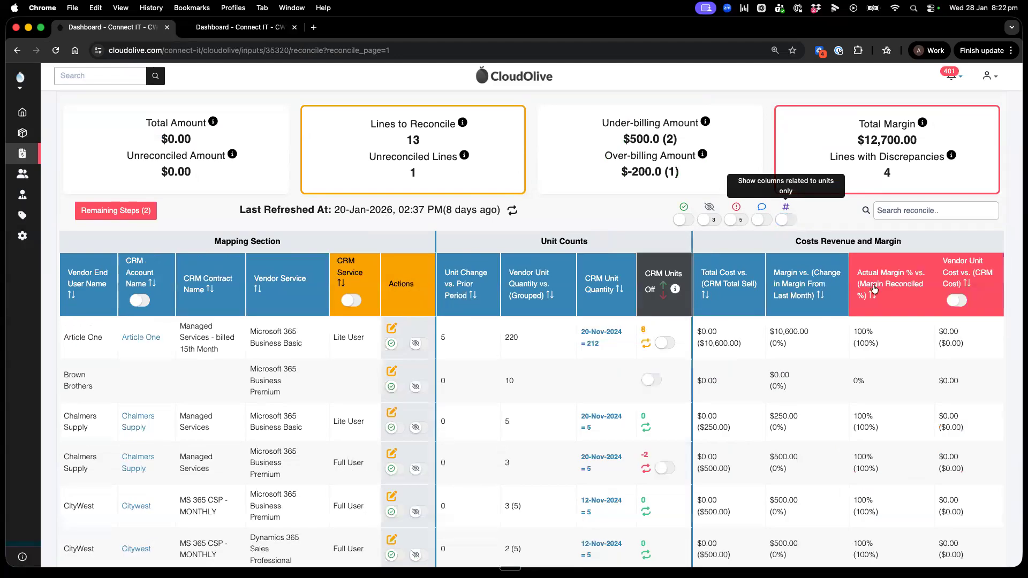
left_click_drag(940, 331, 958, 344)
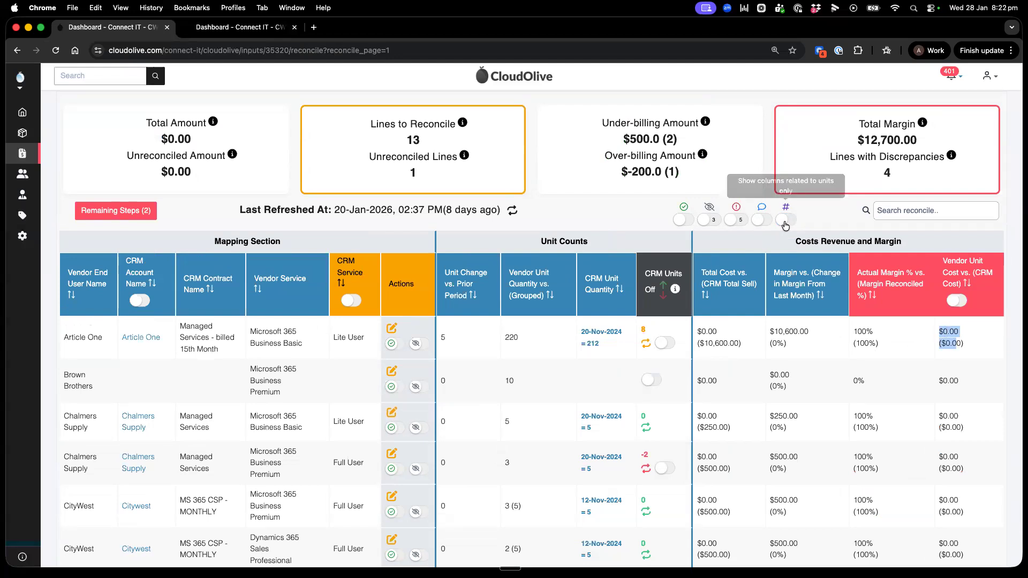
left_click(785, 220)
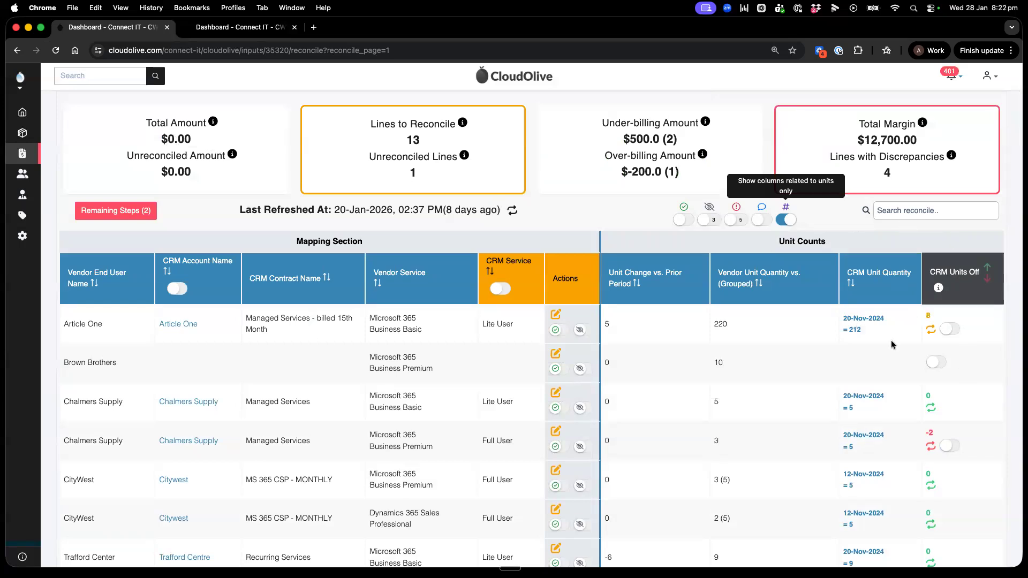
Step: With lines sorted by CRM Units Off, largest first, pass Article One's line for this cycle and show only passed lines
left_click(985, 272)
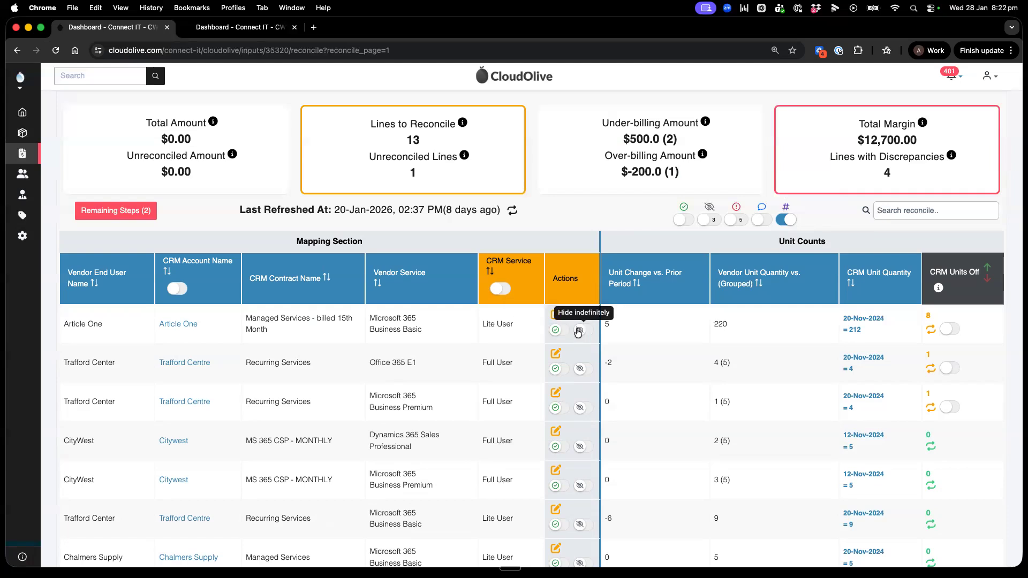
left_click(557, 331)
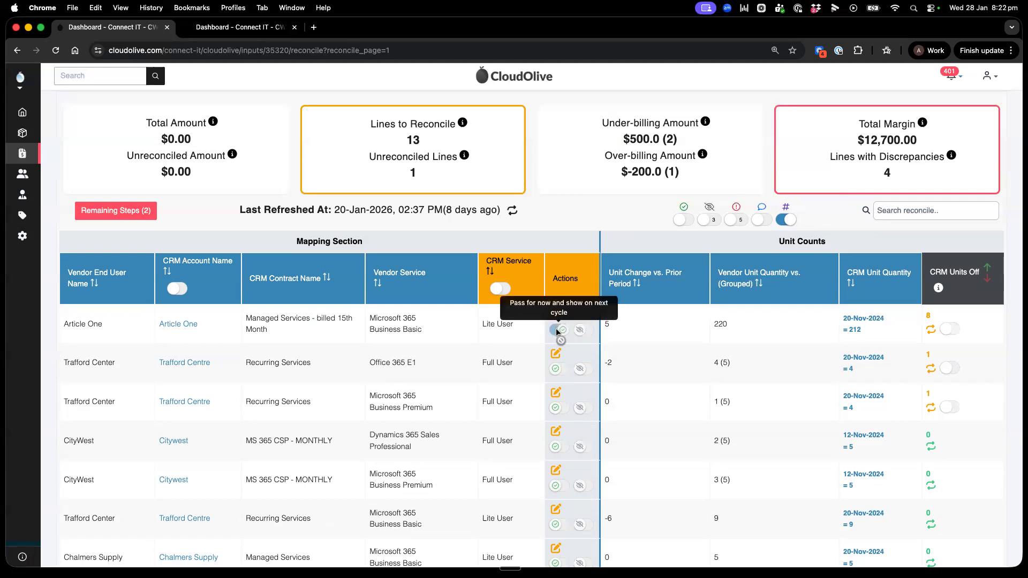
left_click(683, 221)
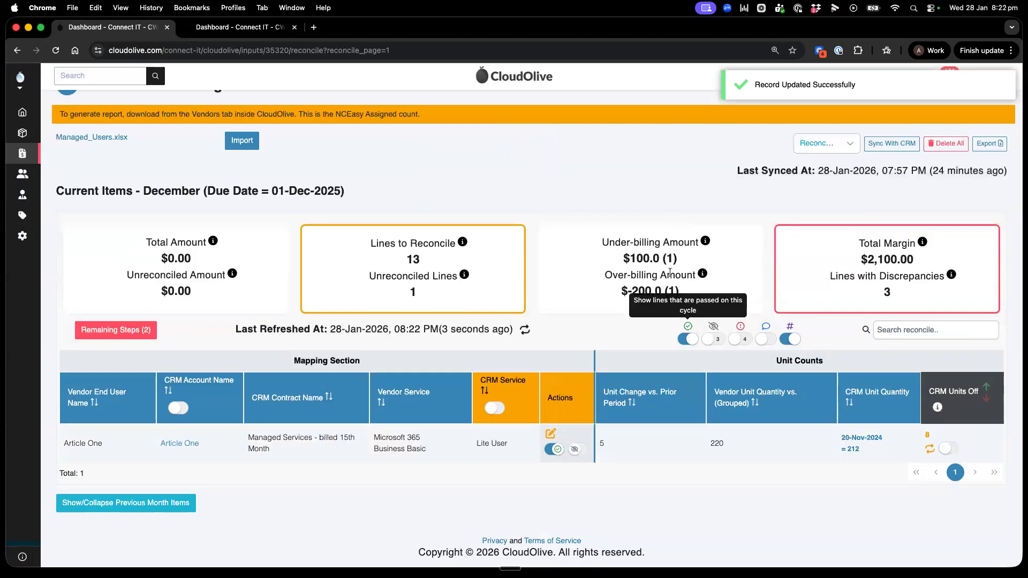
Step: Clear the passed-lines filter and view only the indefinitely hidden lines before restoring the full list
left_click(691, 339)
left_click(715, 340)
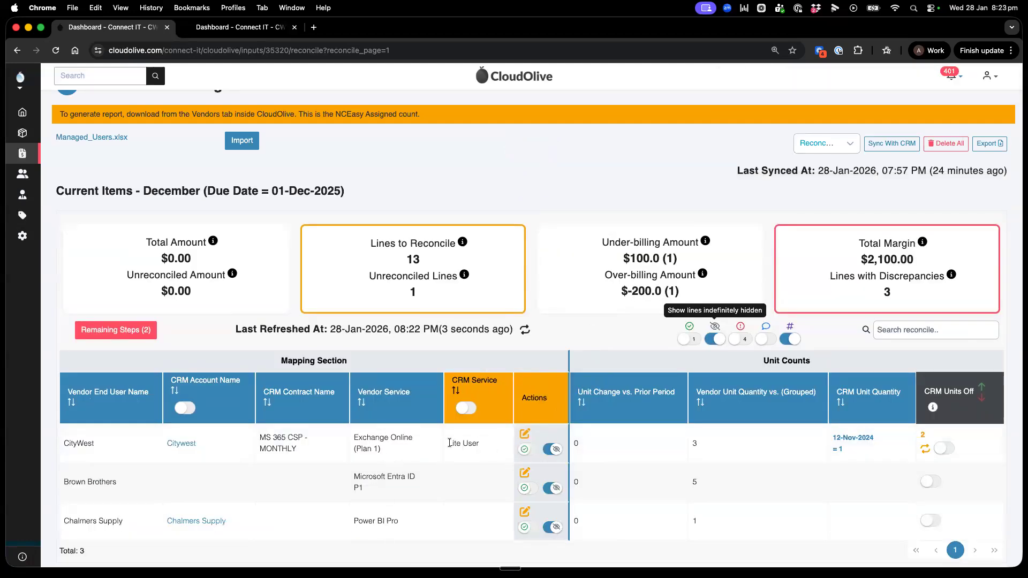
left_click(719, 336)
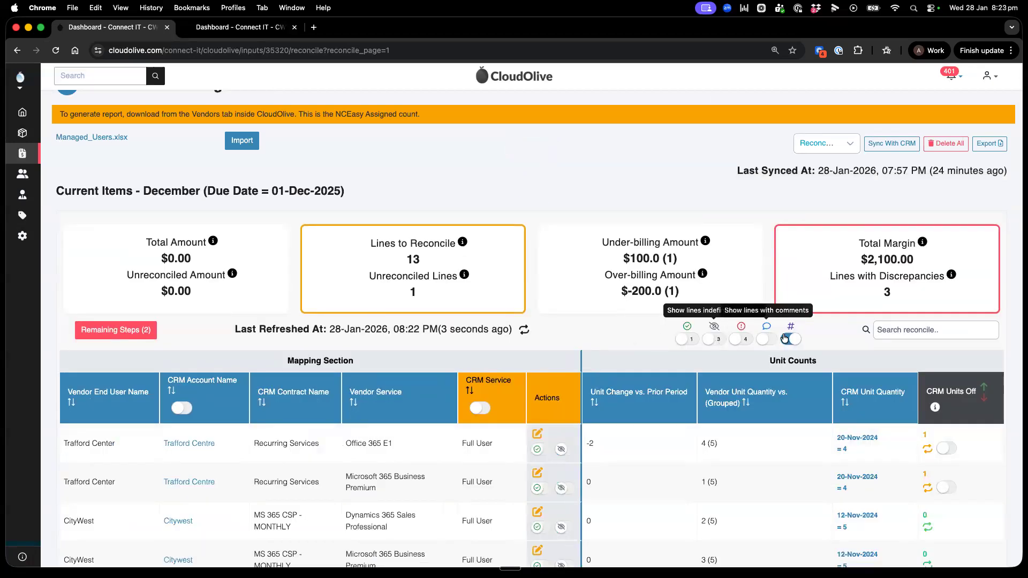
Step: Compare the full cost and margin columns with the units-only view, and return to the reconciliation list
left_click(786, 339)
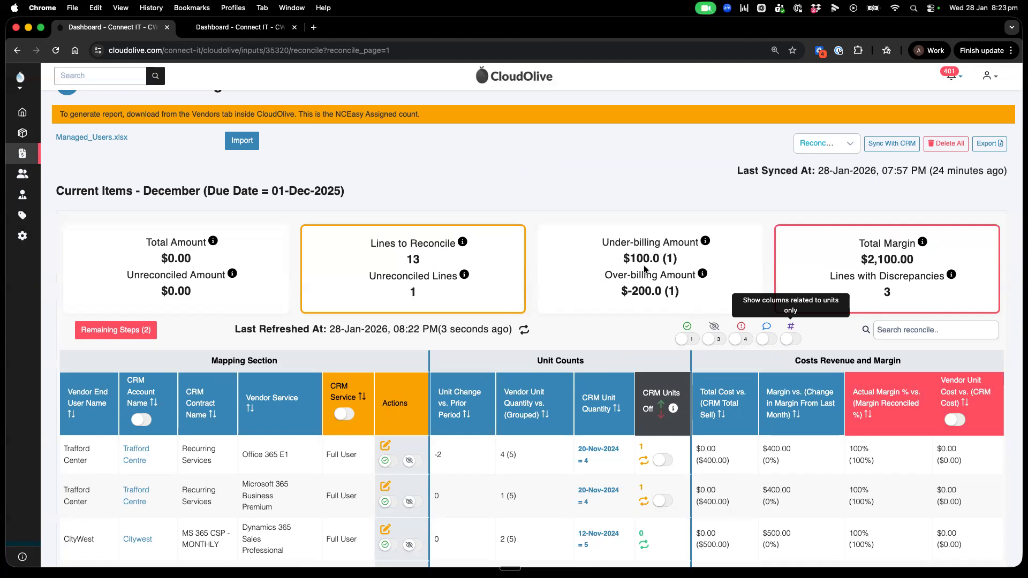
left_click(793, 339)
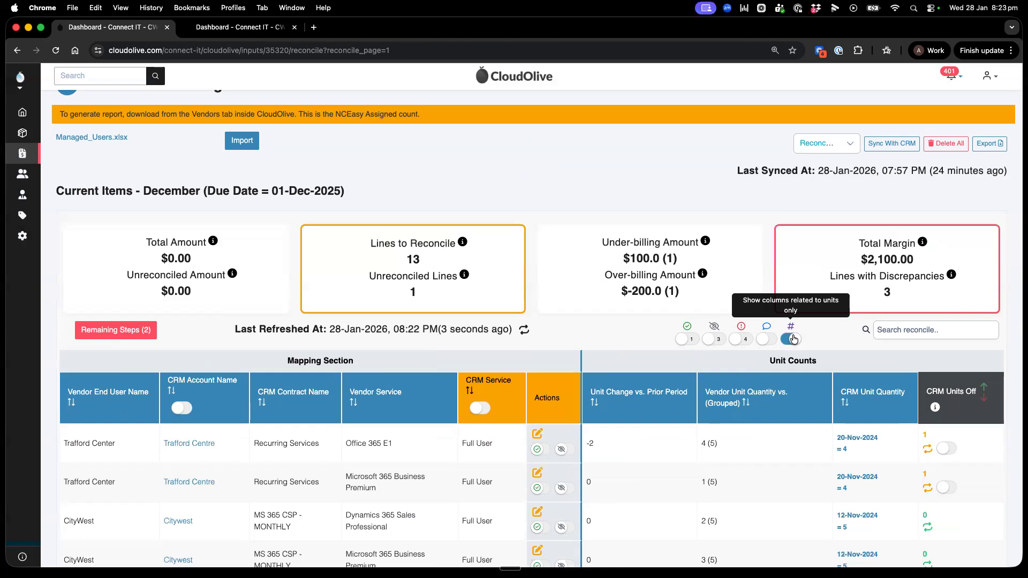
scroll(89, 127, "up", 2)
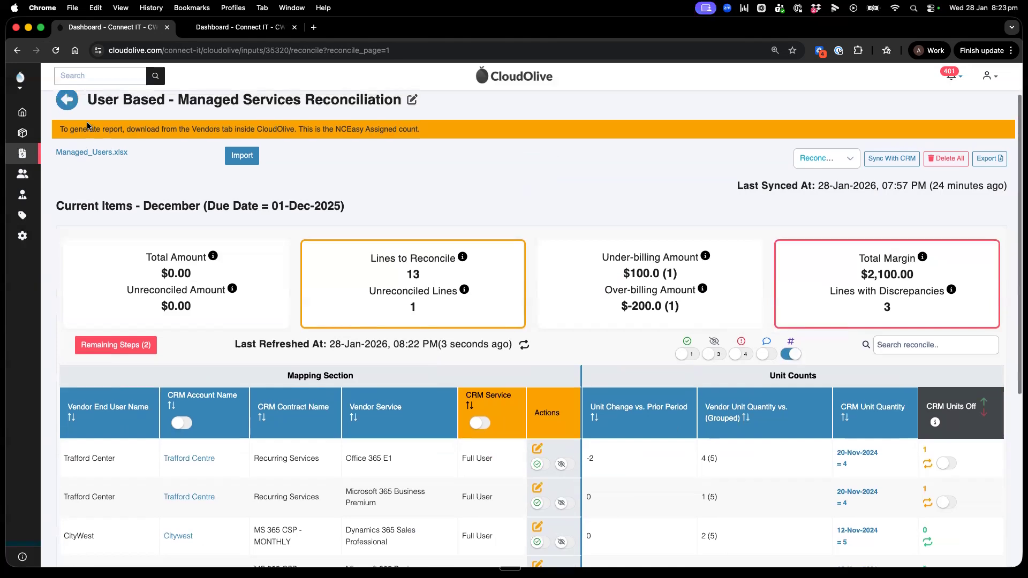
left_click(67, 122)
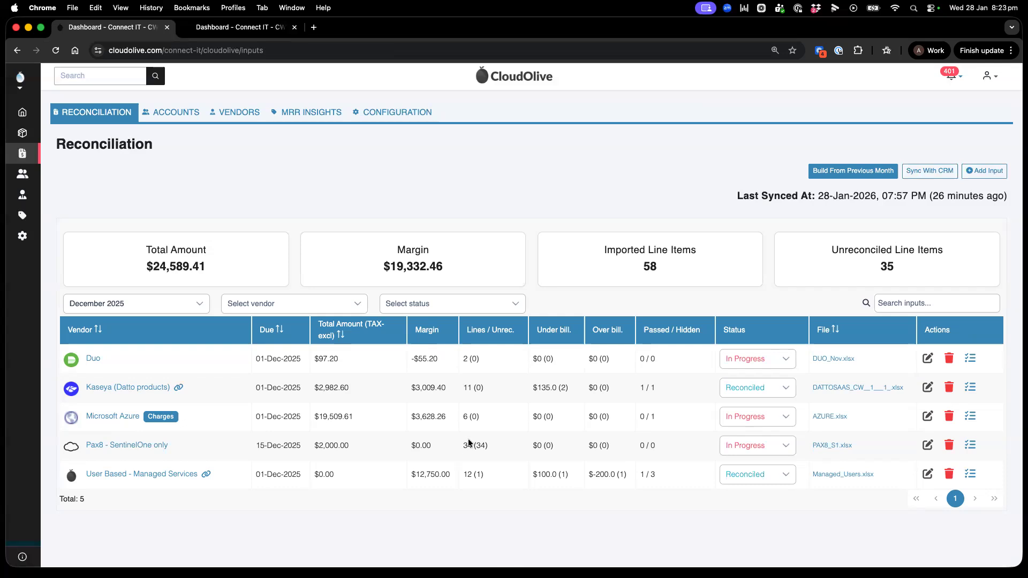
Step: Open the December Kaseya (Datto products) reconciliation and review its vendor comment, export option and summary figures
left_click(138, 388)
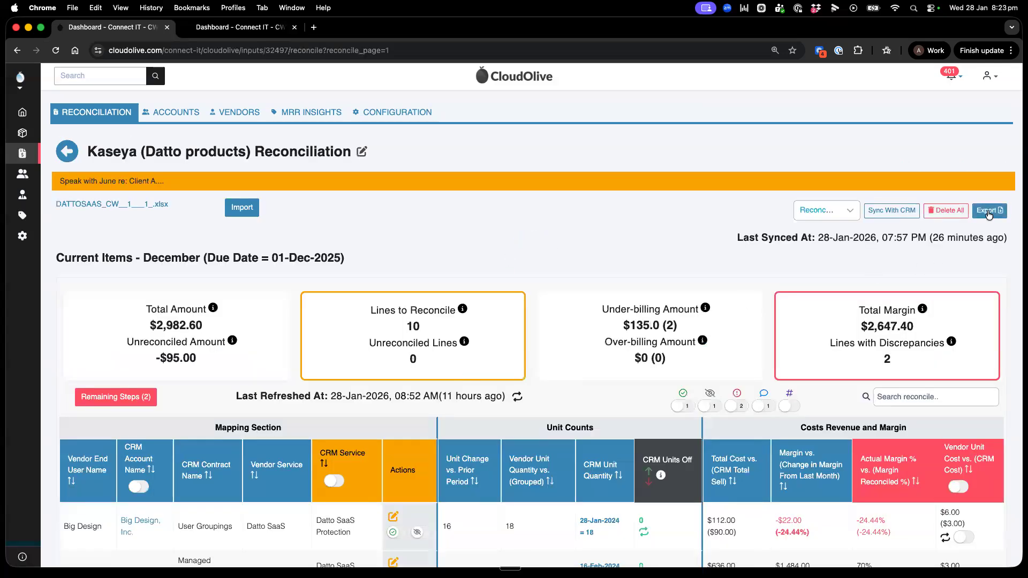
scroll(989, 215, "down", 1)
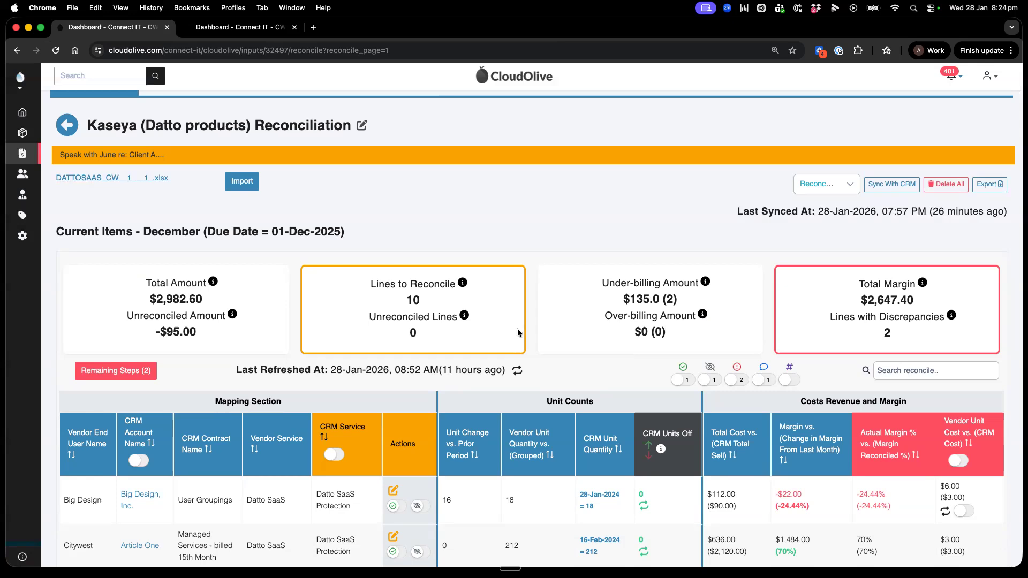
scroll(402, 299, "up", 1)
scroll(321, 268, "down", 2)
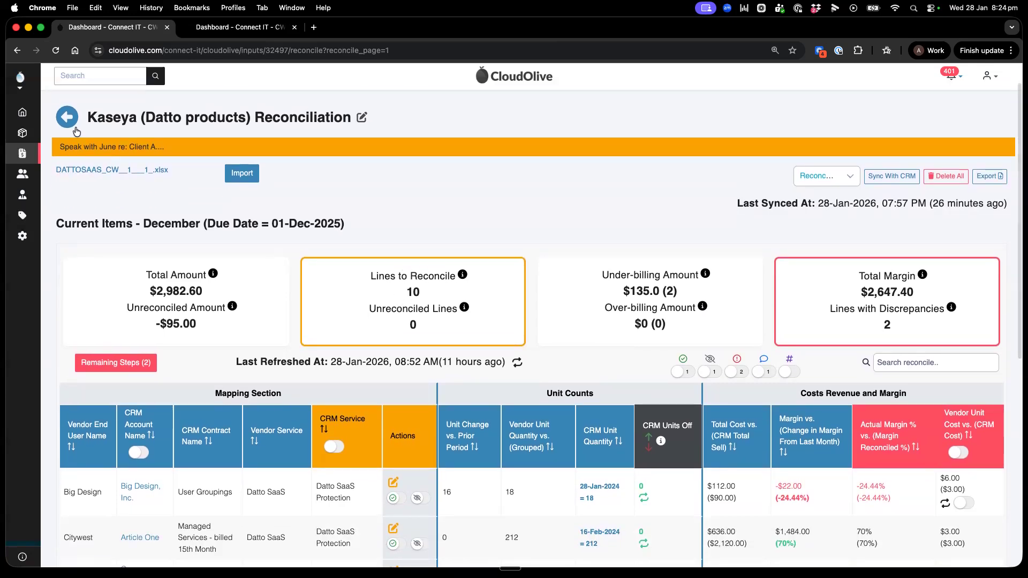
Step: Return to the reconciliation list and open the charges-based Microsoft Azure reconciliation to review its lines
left_click(74, 123)
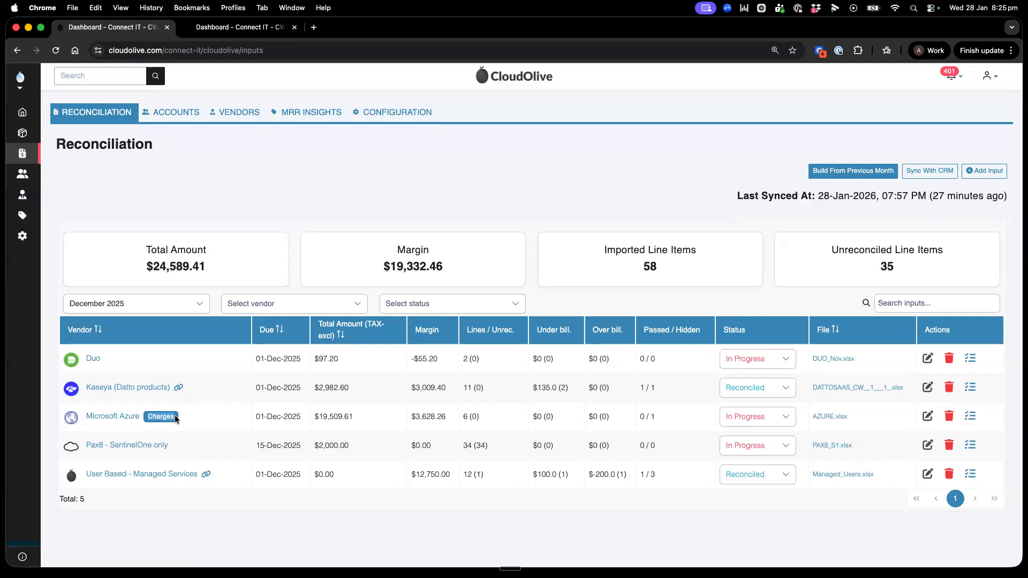
left_click(112, 417)
scroll(503, 403, "down", 3)
scroll(487, 380, "up", 3)
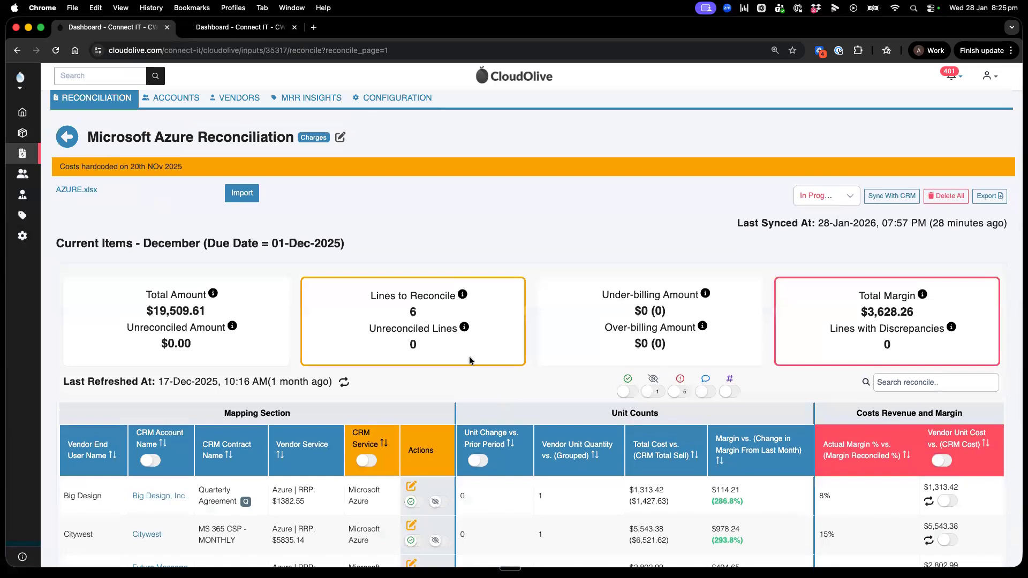
Step: Open the CRM charge update for Big Design's Azure line and set the effective date to 01-Nov-2025
left_click(929, 502)
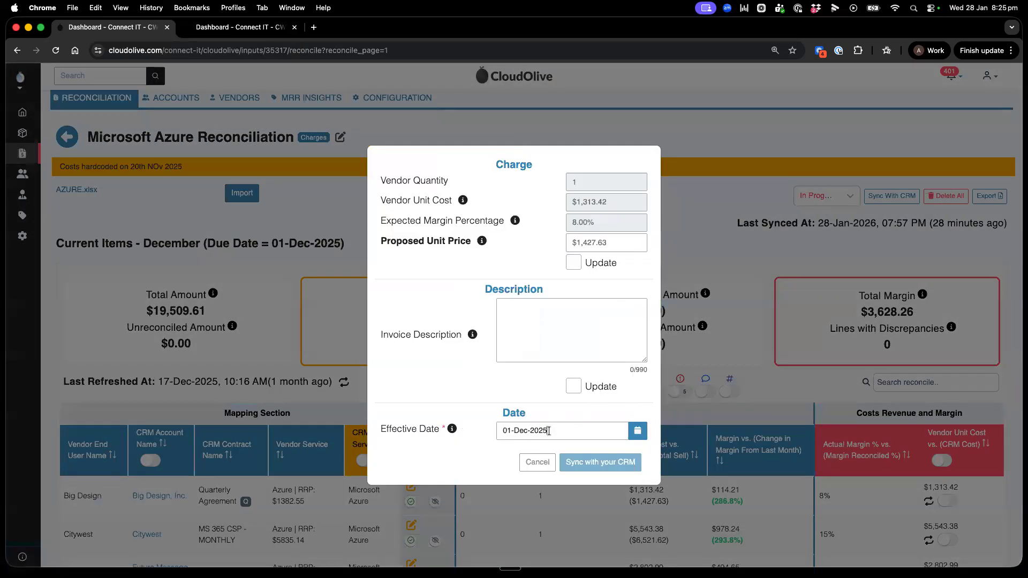
left_click_drag(549, 431, 498, 431)
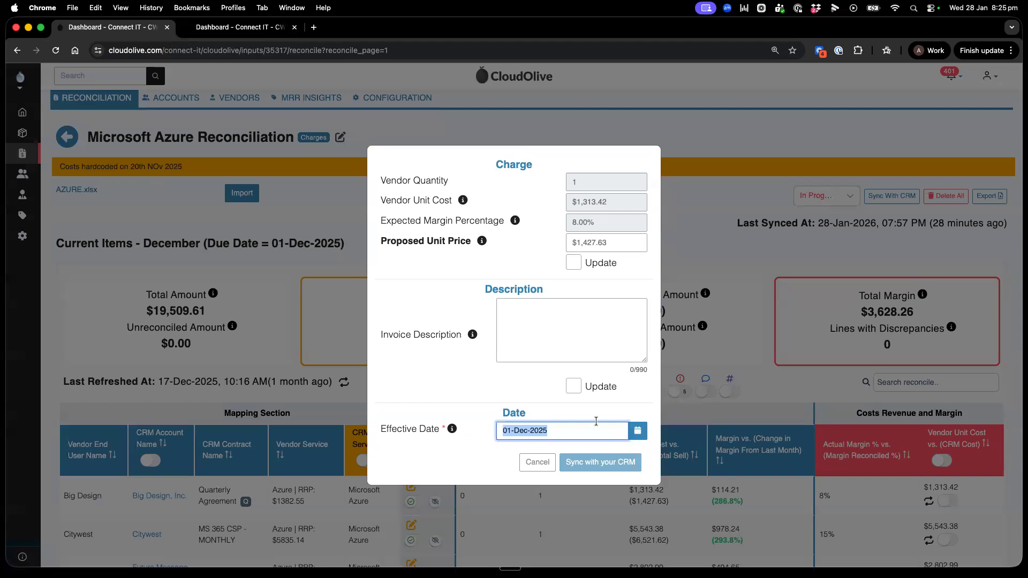
left_click(637, 431)
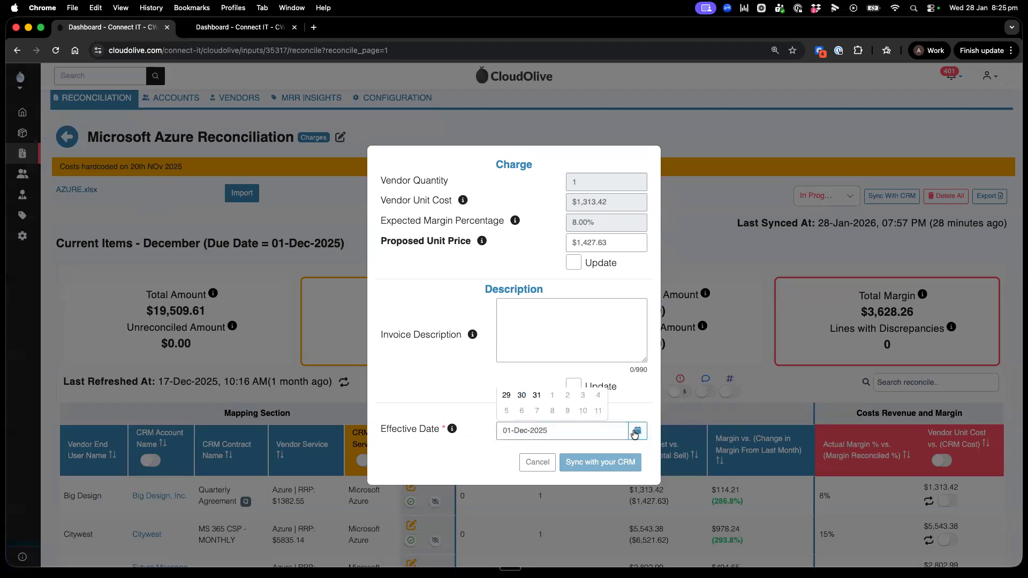
left_click(506, 304)
left_click(582, 336)
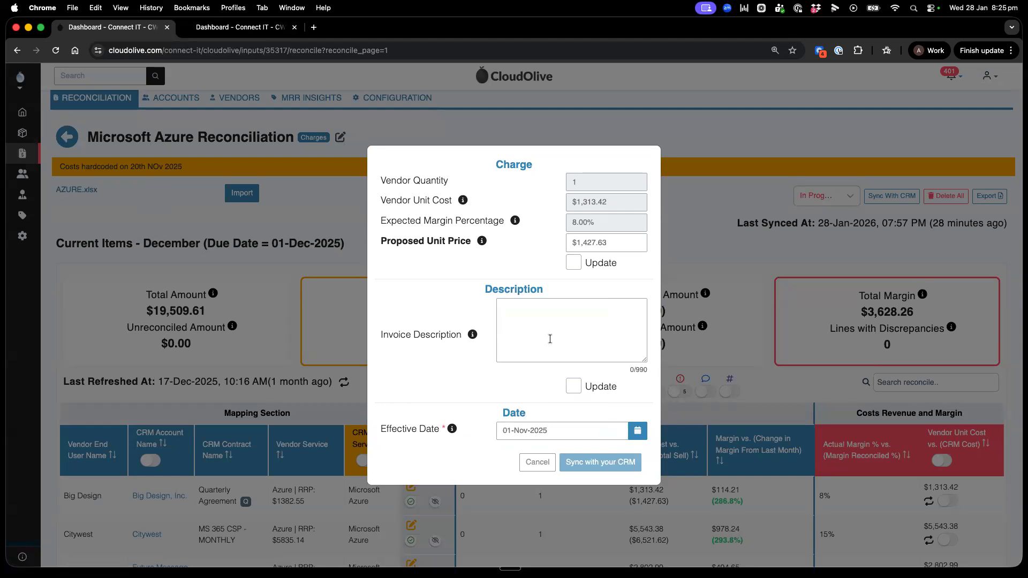
Step: Mark the charge's invoice description for update, leave the description empty, and cancel without syncing to the CRM
left_click(533, 332)
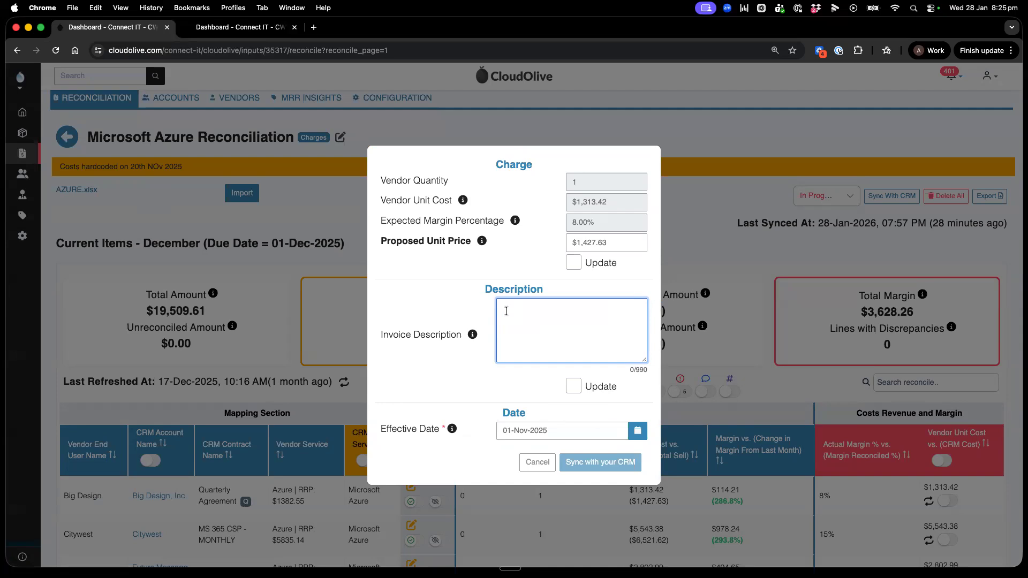
left_click(573, 388)
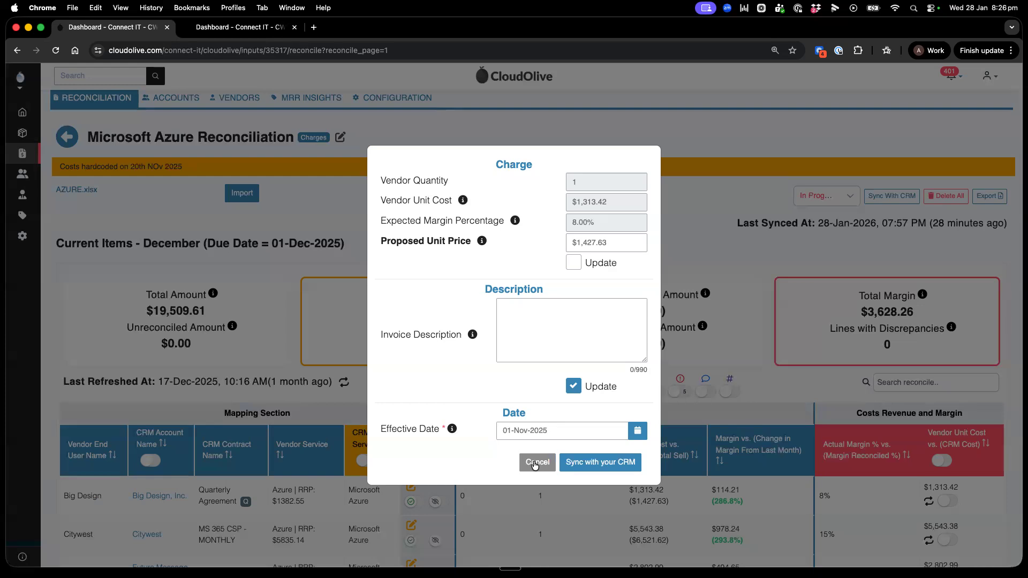
left_click(534, 463)
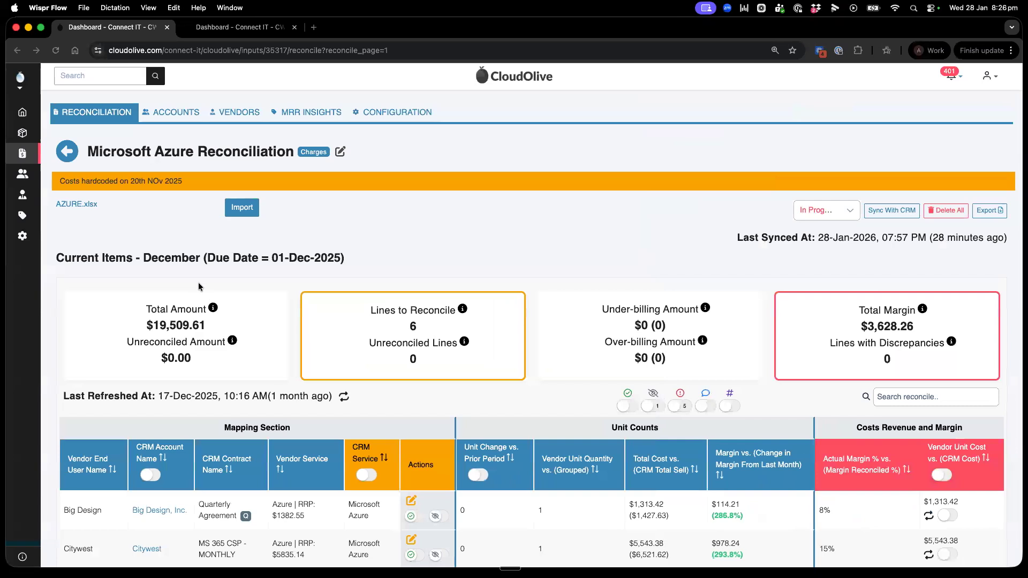
Step: Return to the reconciliation list, open Kaseya (Datto products) and show its remaining steps
left_click(68, 155)
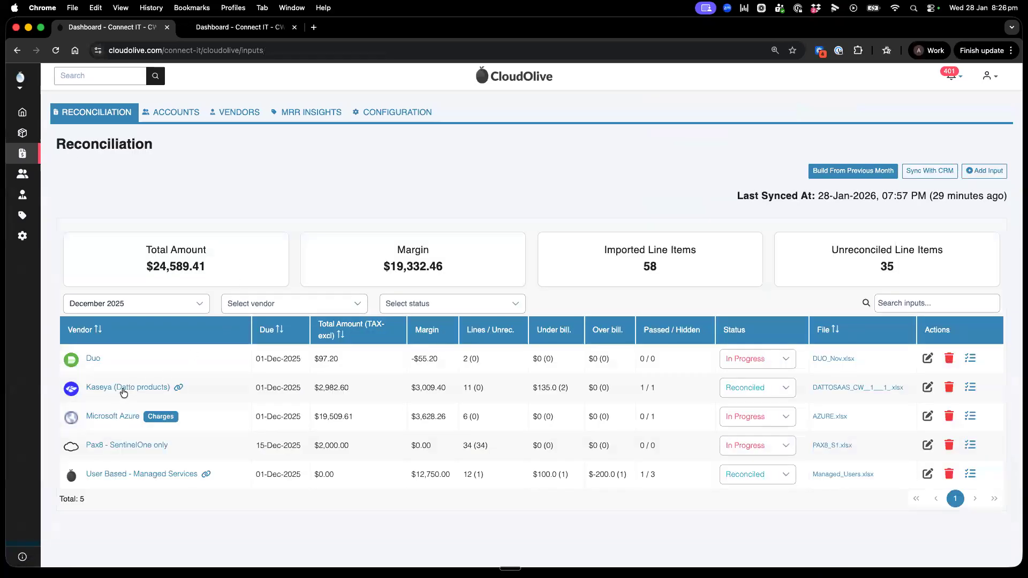
left_click(122, 389)
left_click(127, 397)
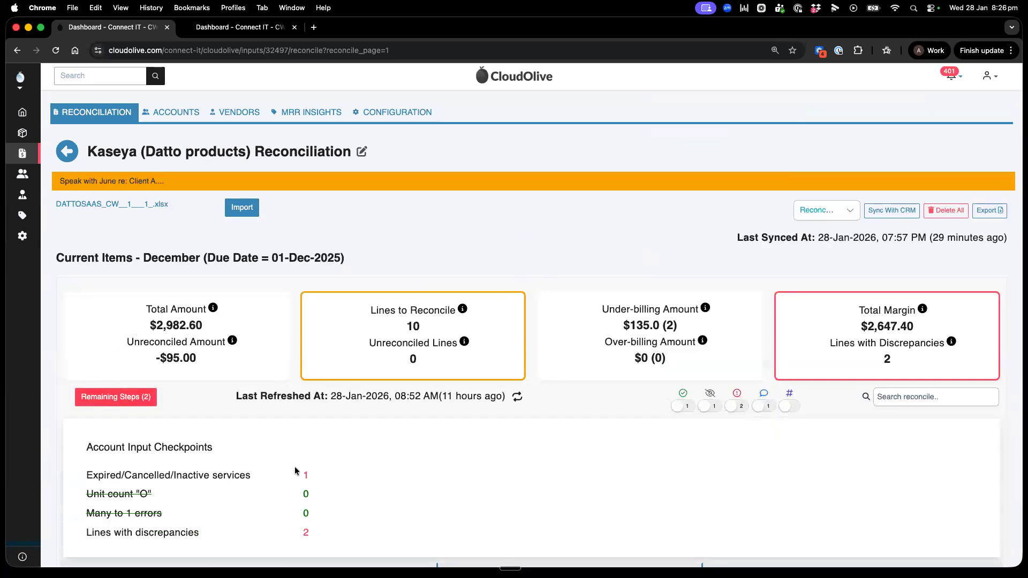
Step: Examine the expired, cancelled or inactive services checkpoint and filter the Kaseya lines to all discrepancies
left_click_drag(308, 477, 292, 477)
scroll(293, 477, "down", 1)
scroll(292, 474, "down", 3)
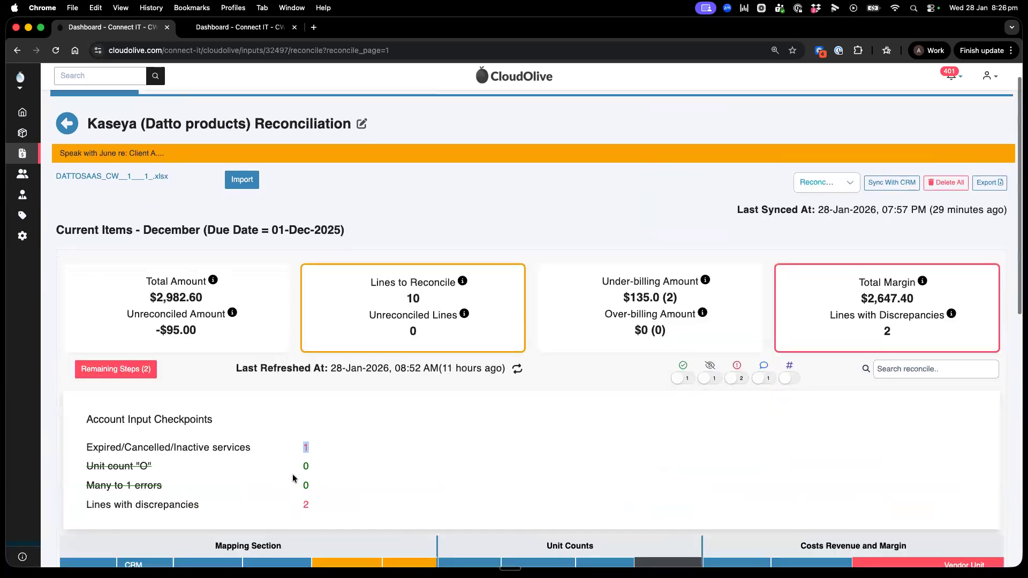
left_click(735, 319)
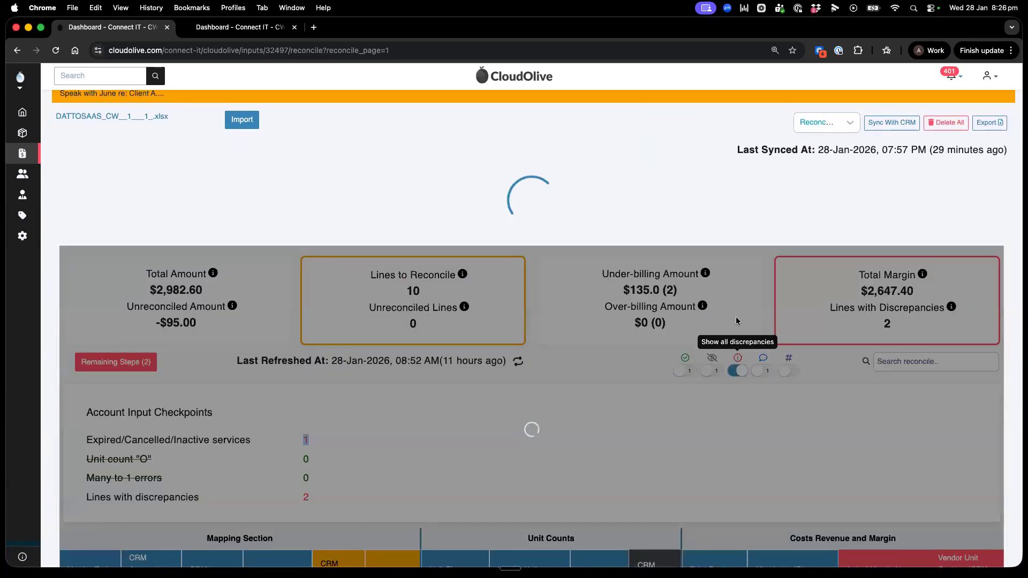
scroll(737, 320, "down", 6)
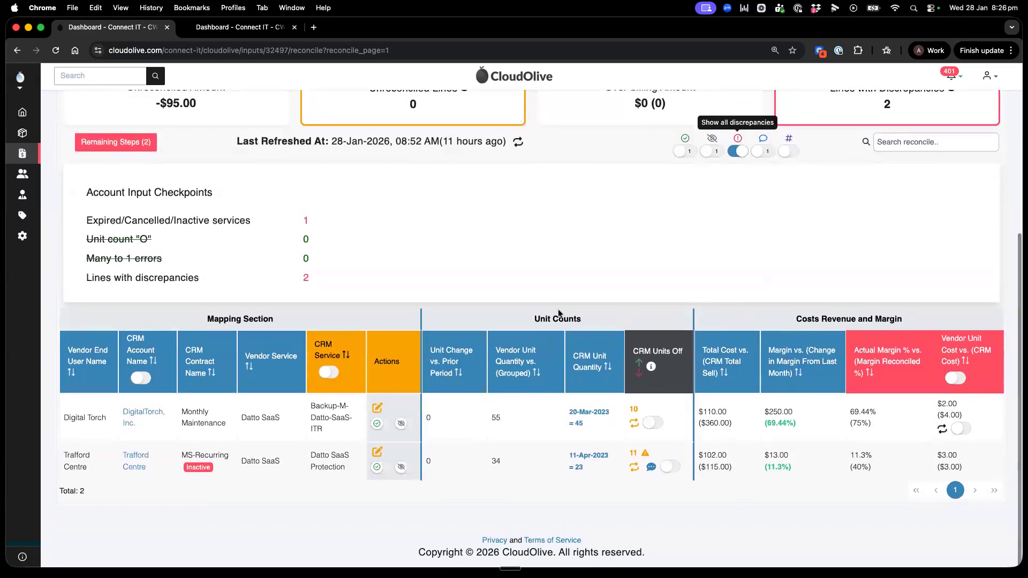